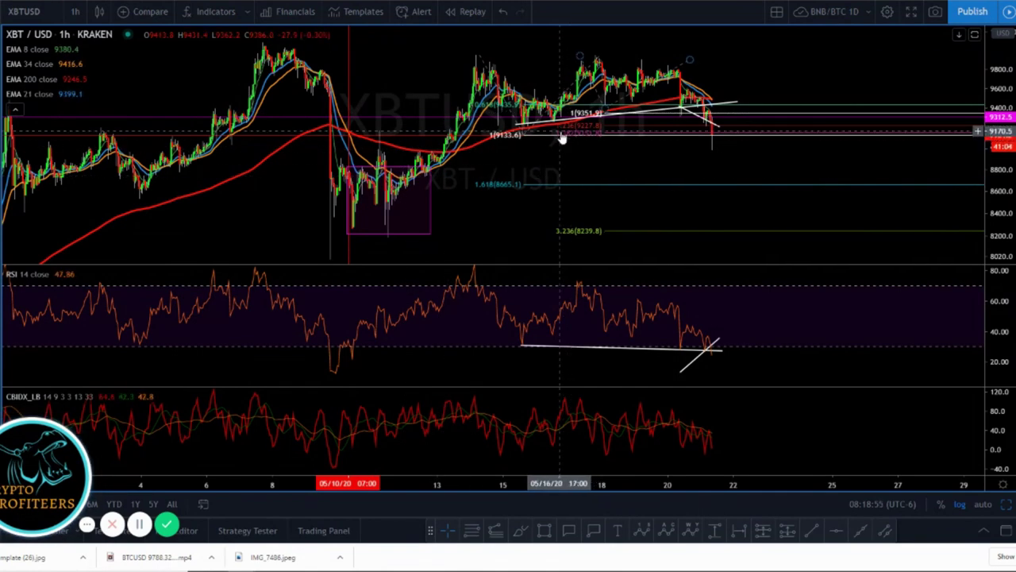
- Circle the price peak before May 10 and the low just after it with red brush strokes on the hourly chart
drag(649, 150, 635, 181)
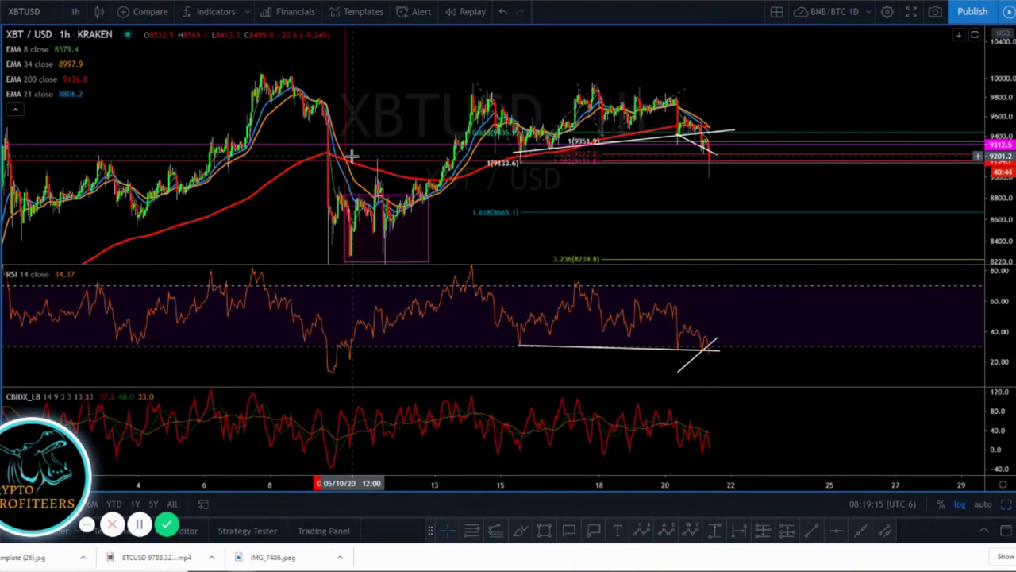
drag(524, 187, 590, 123)
scroll(589, 125, down, 2)
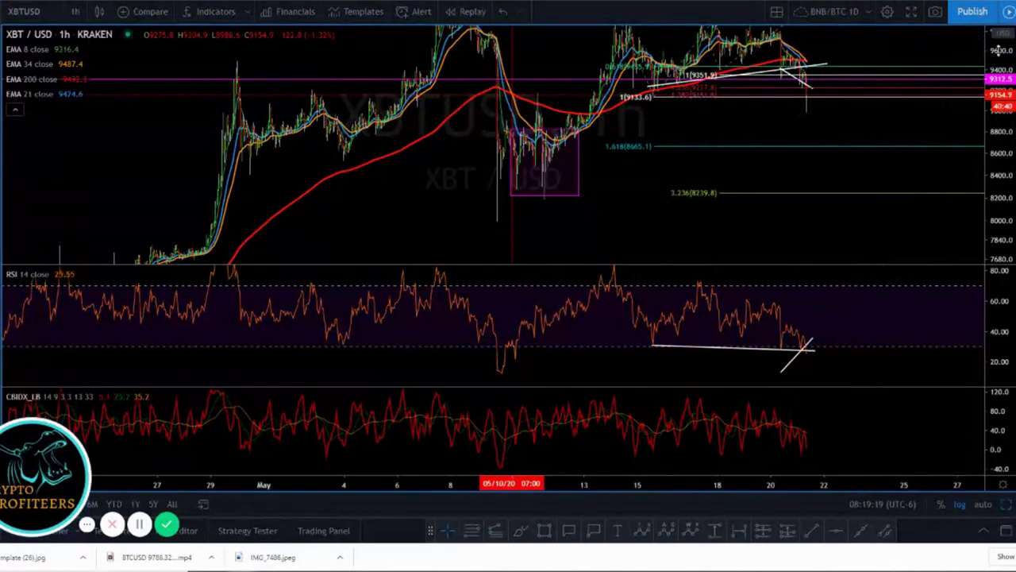
drag(998, 50, 998, 121)
drag(541, 204, 437, 213)
scroll(436, 152, down, 3)
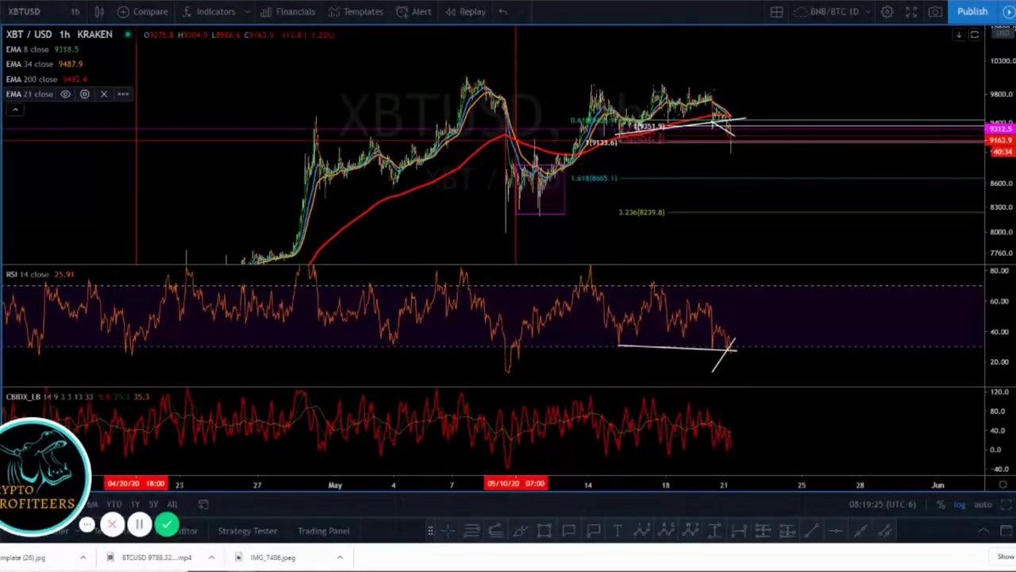
click(3, 92)
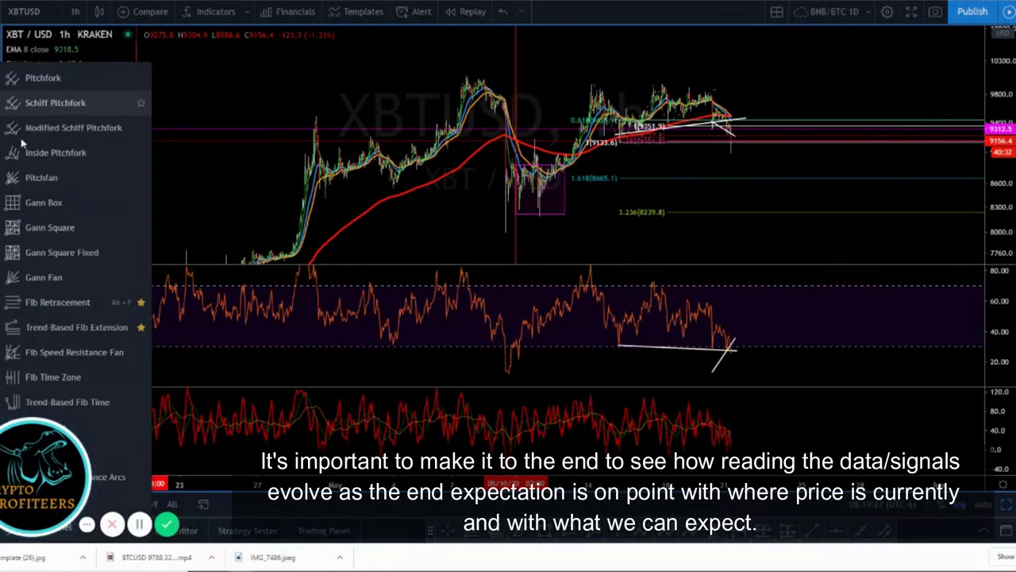
click(2, 110)
click(51, 114)
mouse_move(502, 74)
mouse_down()
mouse_move(454, 96)
mouse_move(505, 70)
mouse_up()
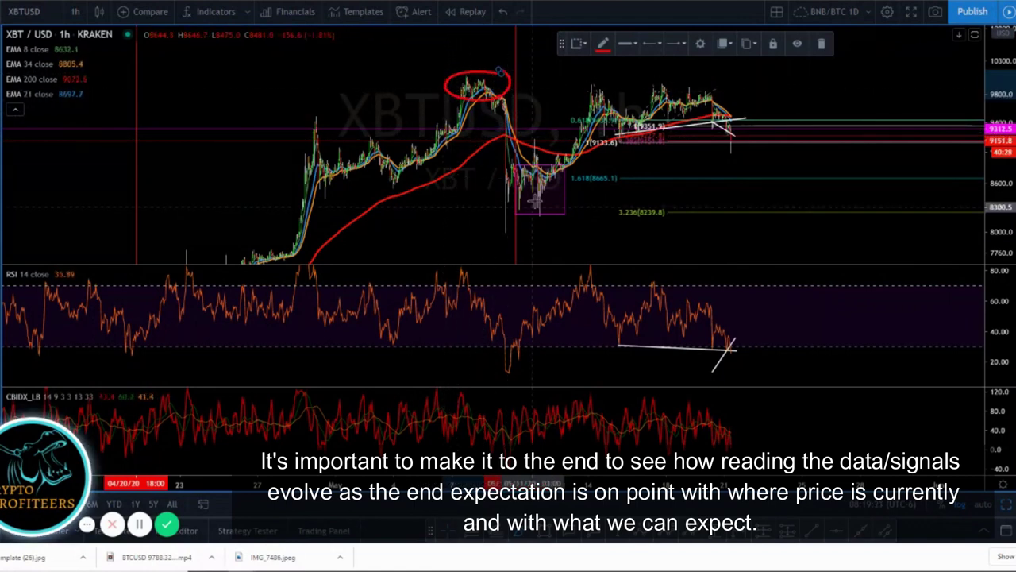
drag(542, 184, 546, 188)
- Draw short red brush lines above the late-April peak, beneath the early-May lows and above the mid-May peak
drag(305, 115, 335, 119)
key(Escape)
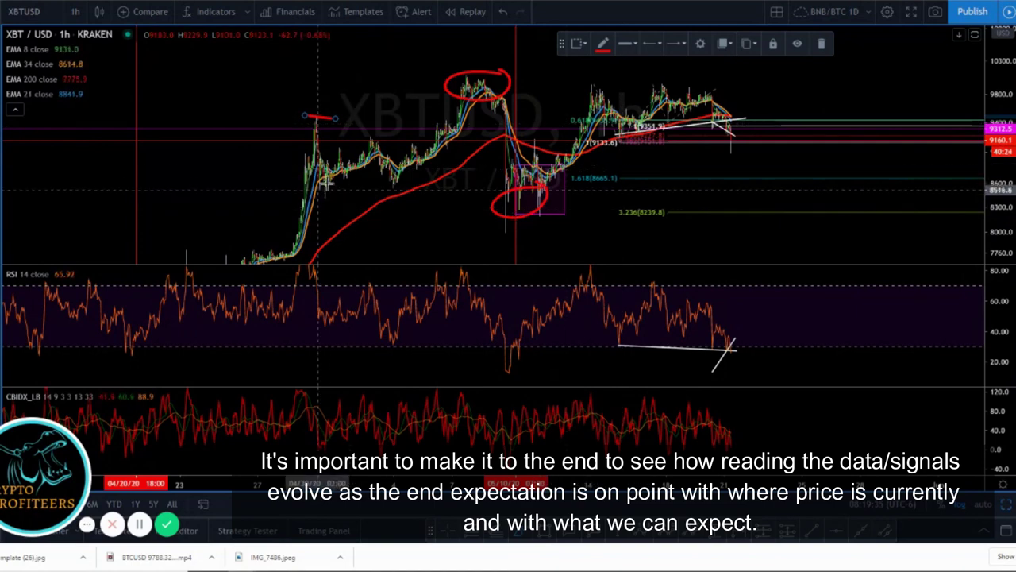
drag(341, 183, 421, 177)
drag(581, 90, 632, 91)
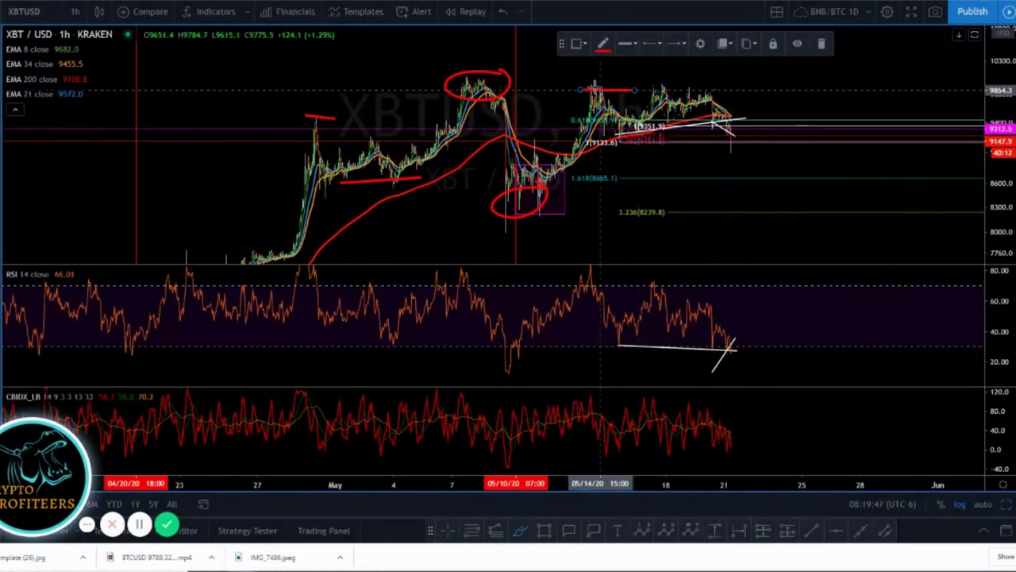
- Trace the price swing from the mid-May peak to the latest drop with the brush, and delete that stroke
mouse_move(598, 89)
mouse_down()
mouse_move(631, 136)
mouse_move(670, 89)
mouse_move(739, 159)
mouse_up()
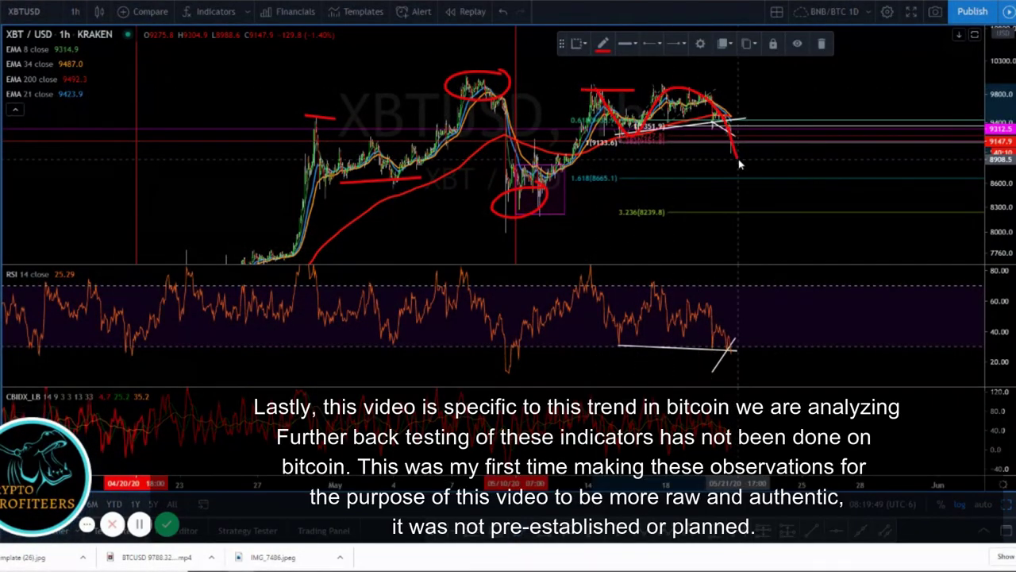
click(823, 43)
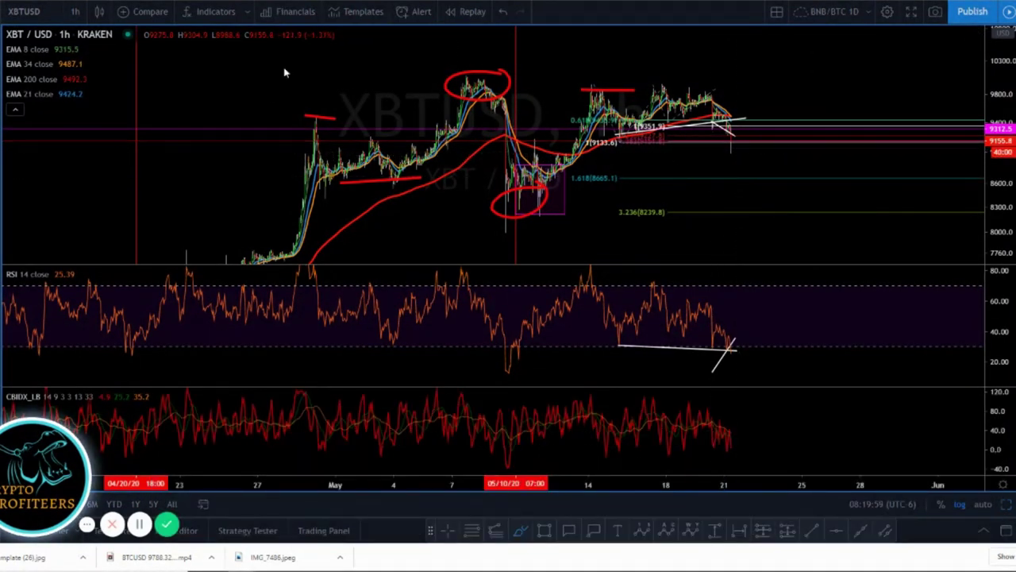
- Examine the whole uptrend since the March crash, including the boxed pullbacks and vertical date markers
drag(778, 95, 686, 86)
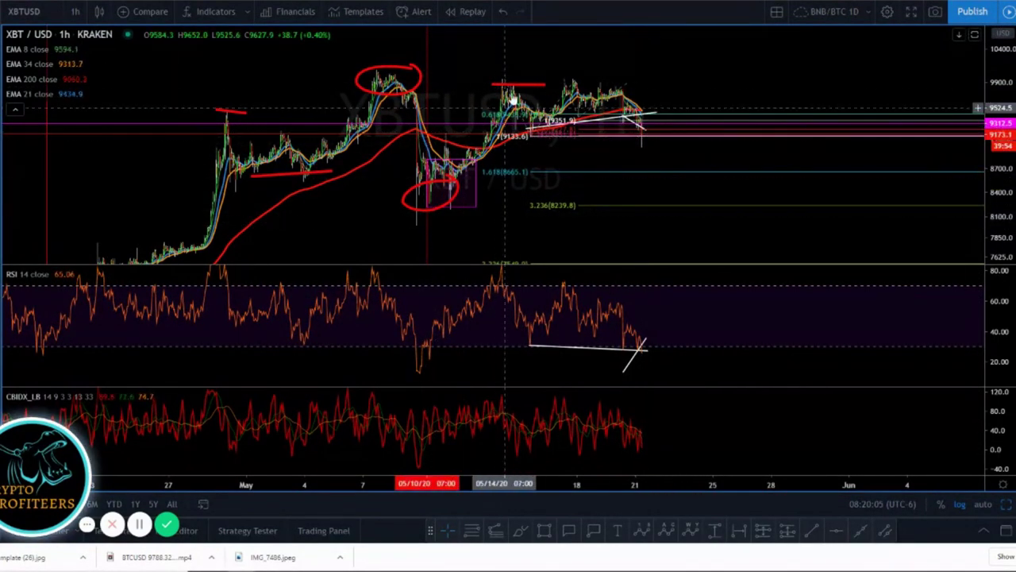
scroll(524, 103, down, 9)
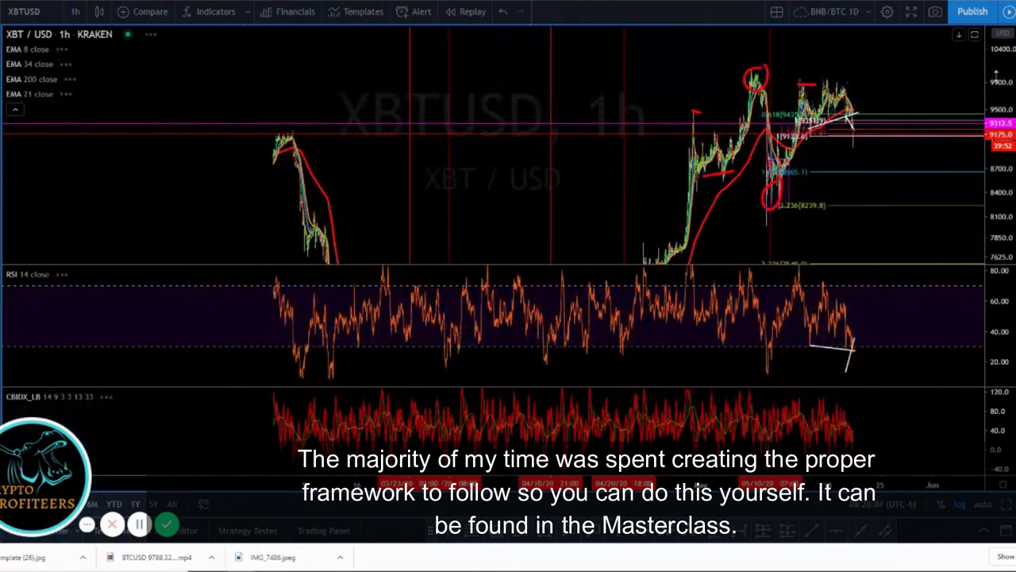
drag(997, 75, 996, 194)
drag(844, 231, 693, 158)
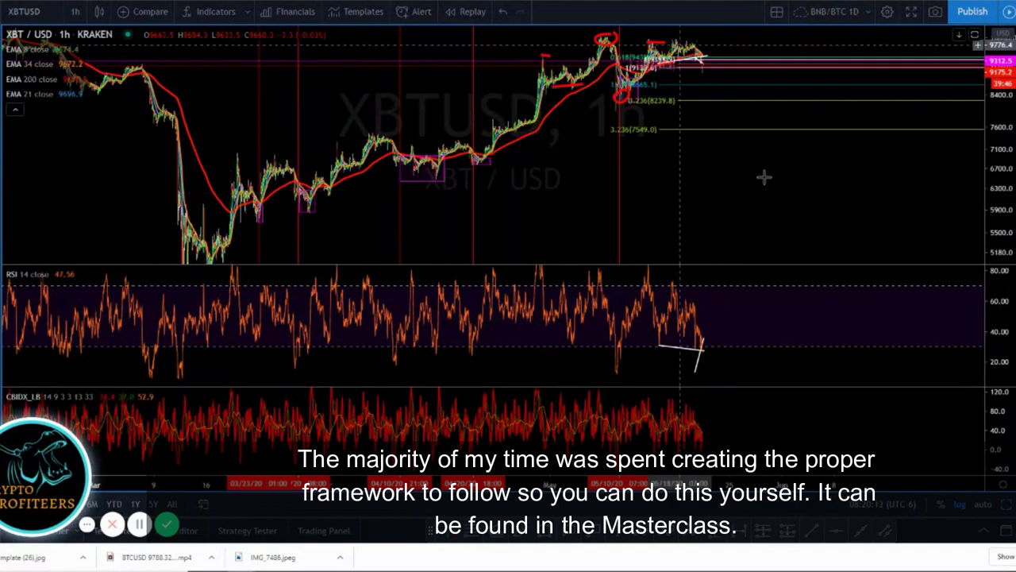
drag(762, 204, 753, 236)
scroll(628, 159, up, 2)
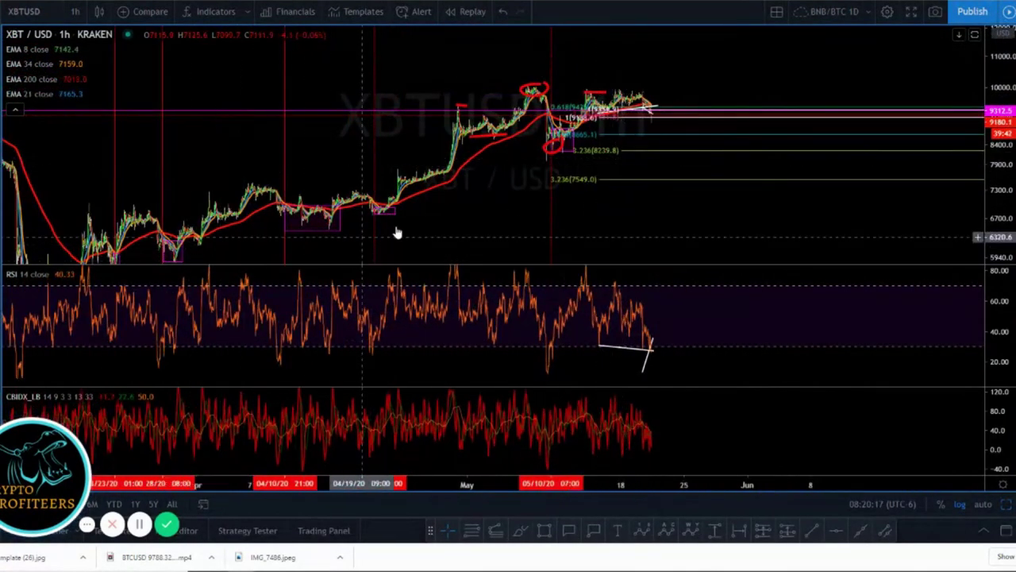
- Examine the latest drop on May 21 against the Fibonacci levels and the white trendlines
scroll(902, 165, up, 2)
drag(995, 204, 996, 127)
drag(640, 142, 784, 166)
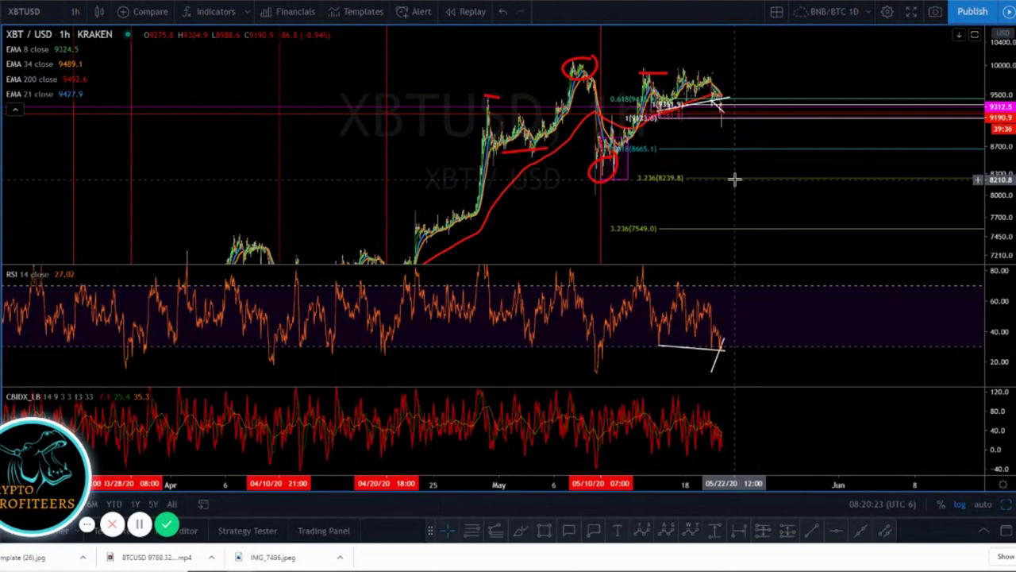
scroll(736, 170, up, 2)
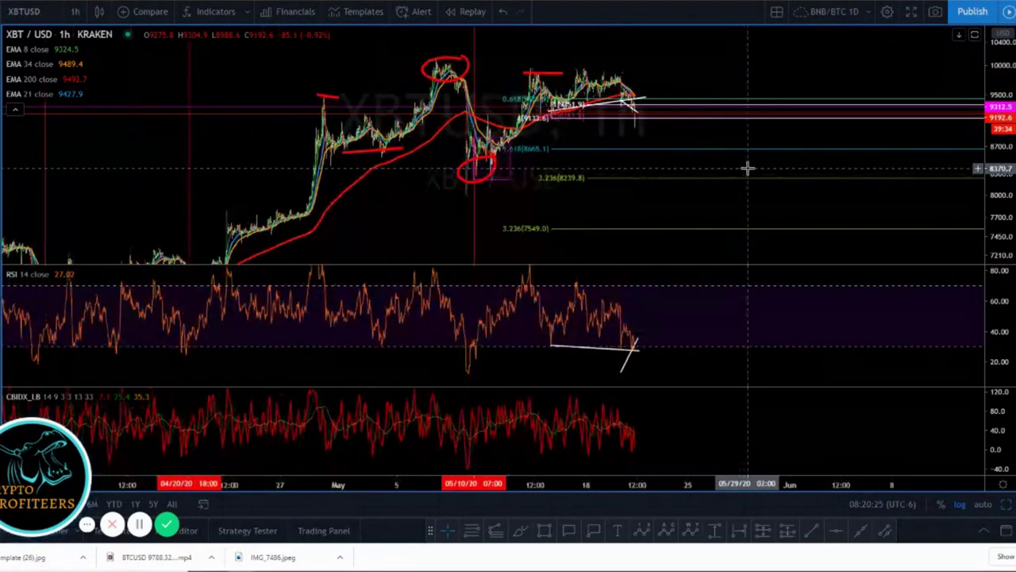
drag(1010, 168, 1004, 80)
scroll(651, 129, up, 3)
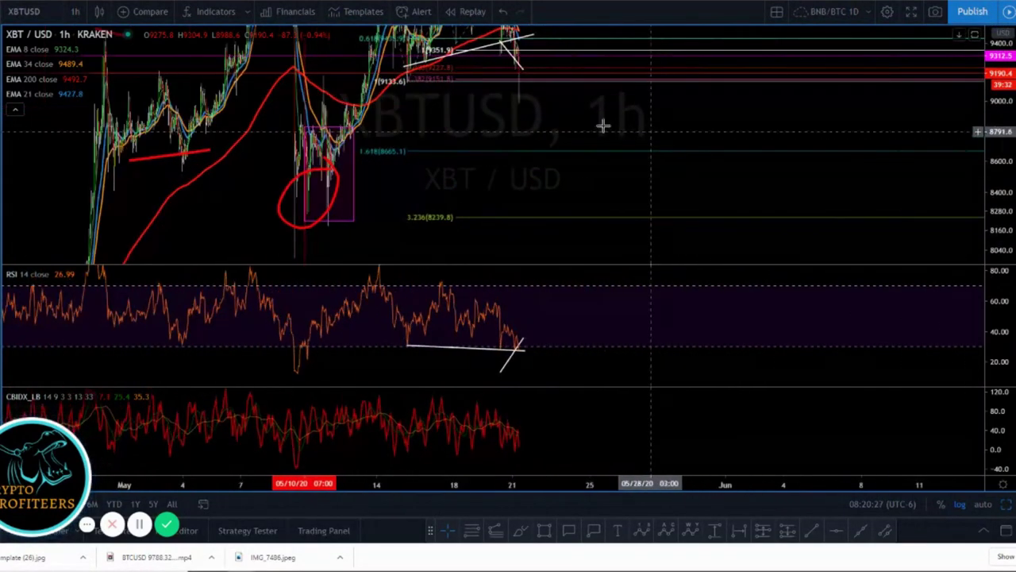
drag(575, 127, 723, 190)
scroll(864, 201, up, 1)
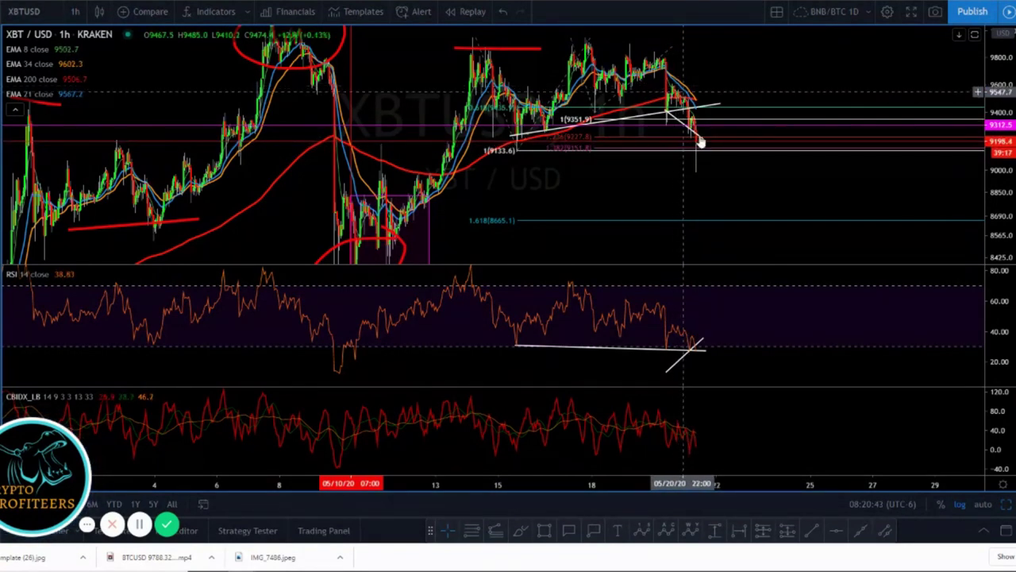
scroll(761, 186, up, 1)
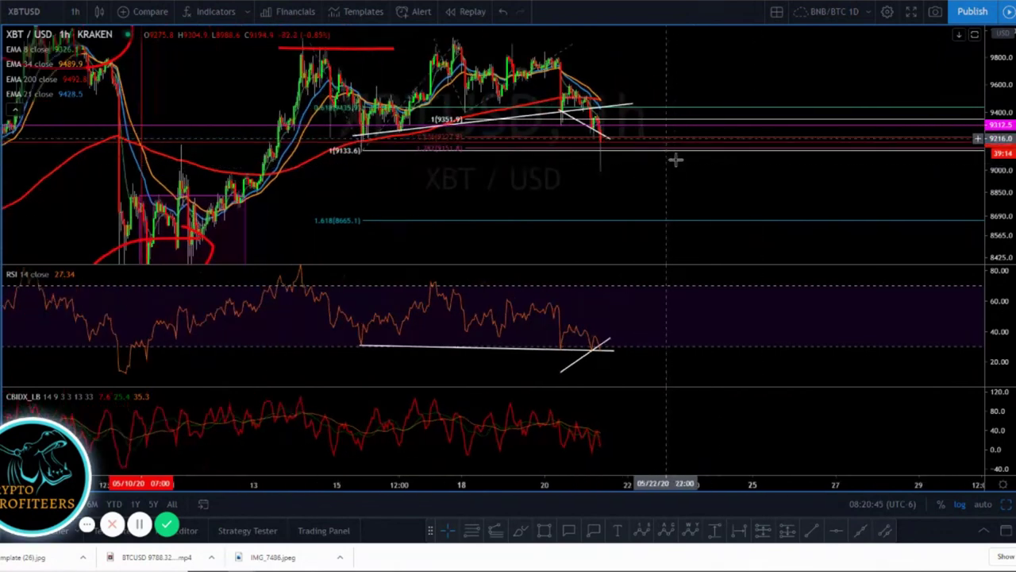
scroll(739, 159, up, 1)
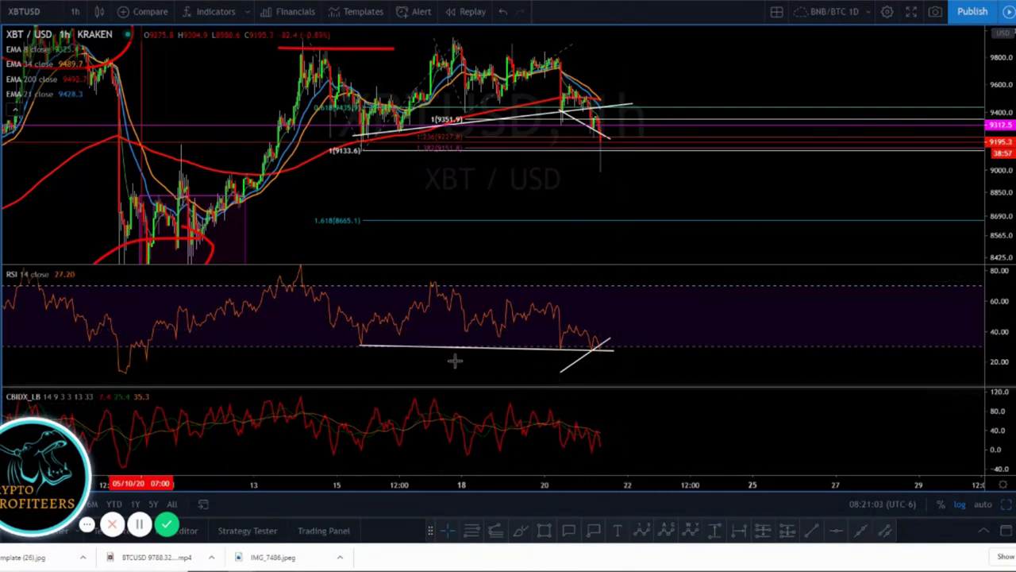
drag(50, 484, 994, 497)
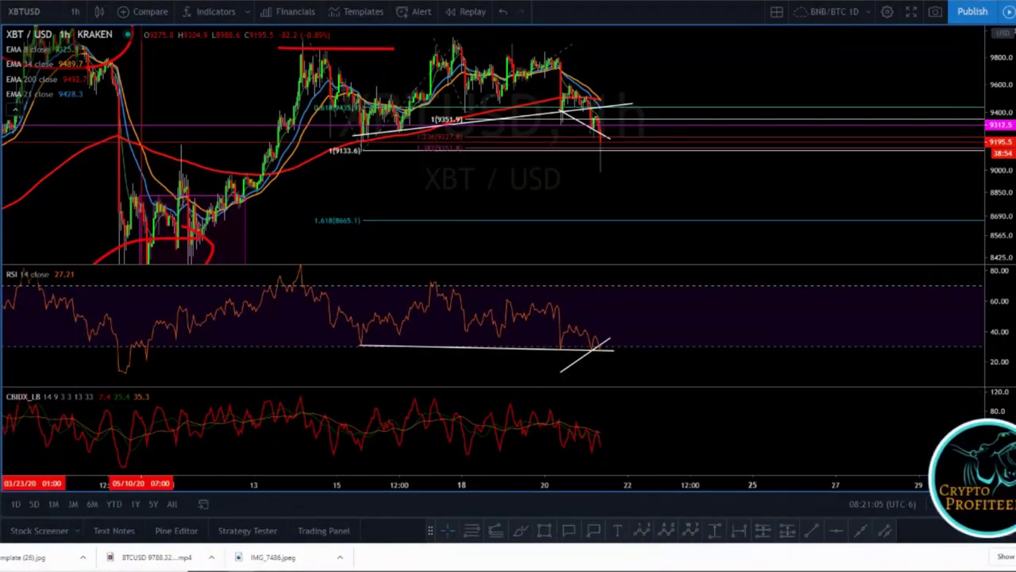
mouse_move(51, 398)
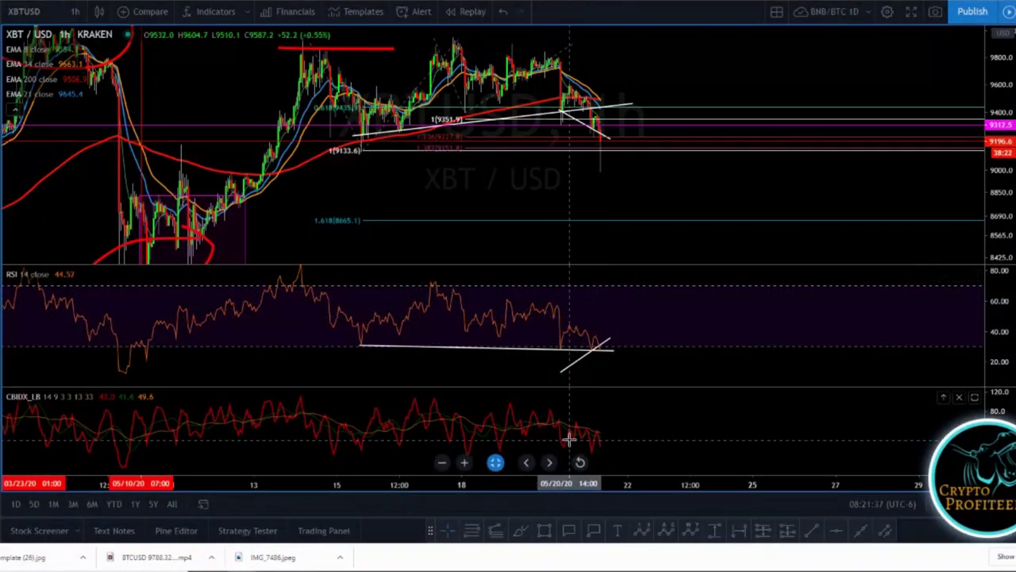
- Compare the recent price breakdown below the rising trendline with the RSI and CBIDX_LB indicators
drag(639, 432, 703, 431)
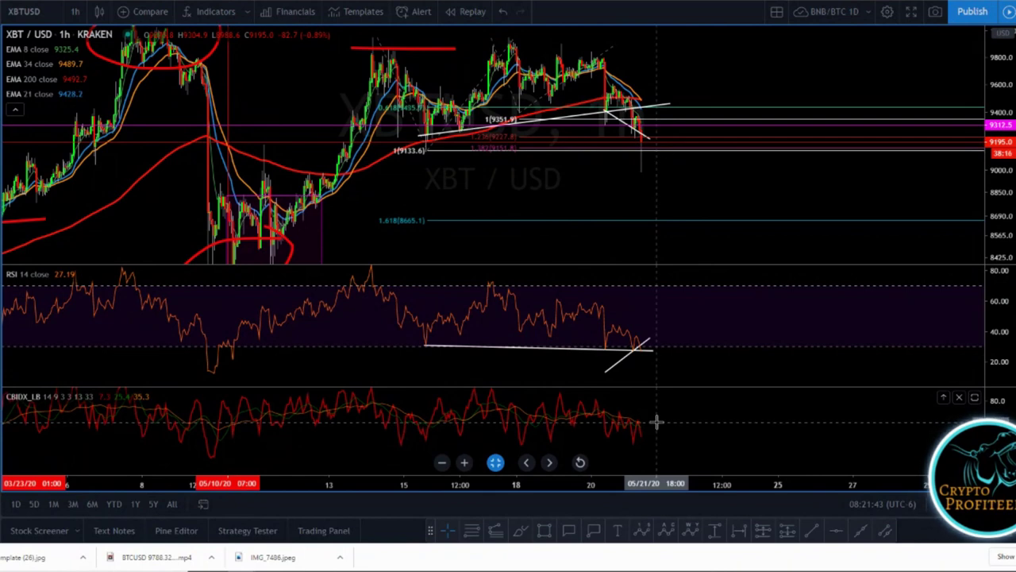
drag(656, 422, 610, 421)
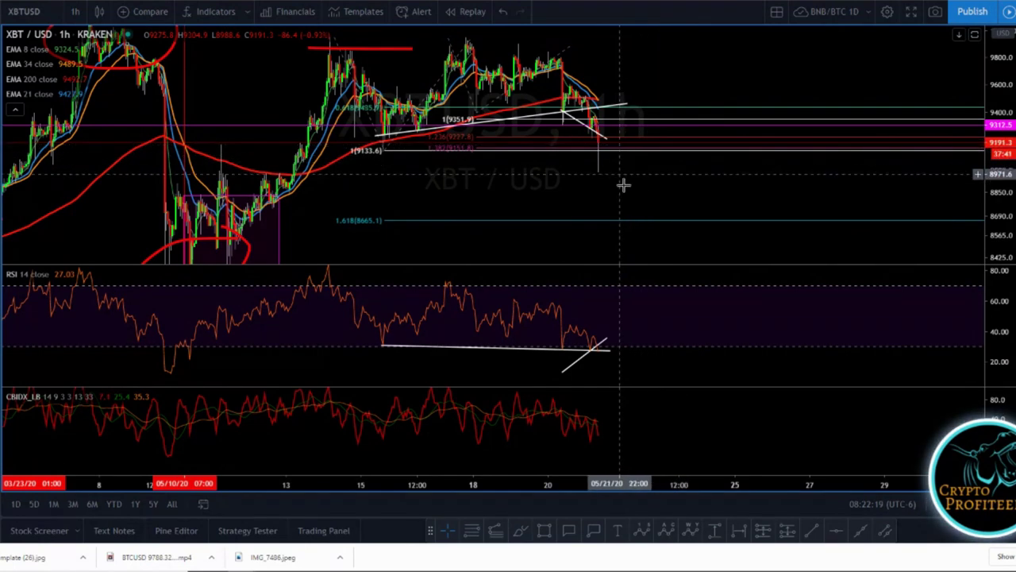
drag(624, 196, 616, 222)
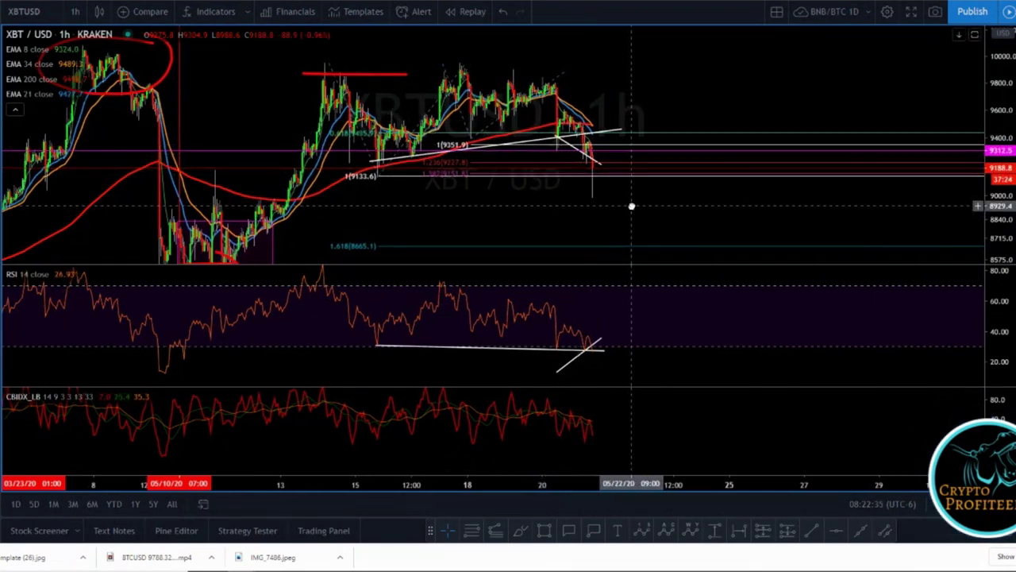
drag(632, 207, 640, 206)
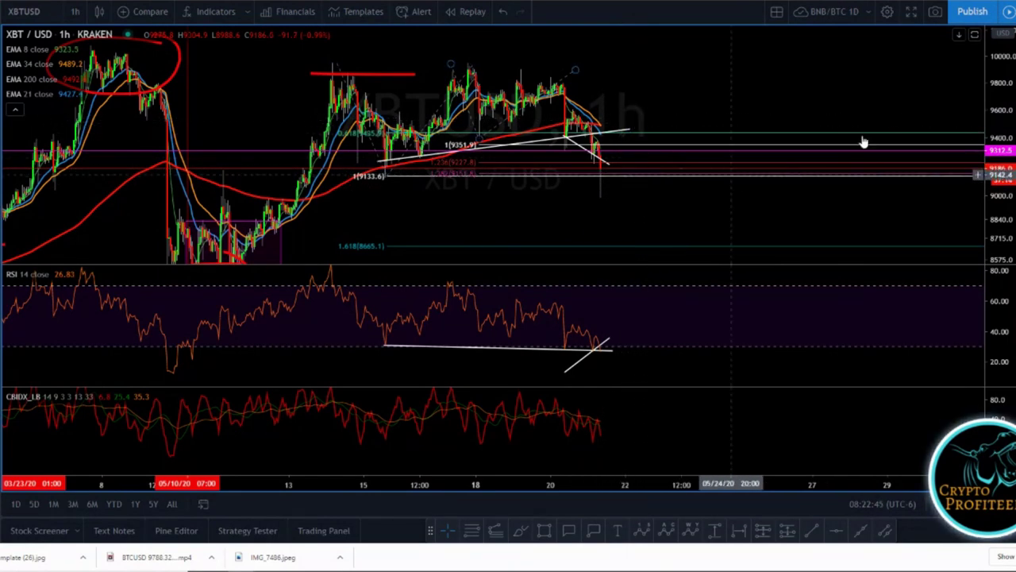
drag(998, 131, 997, 170)
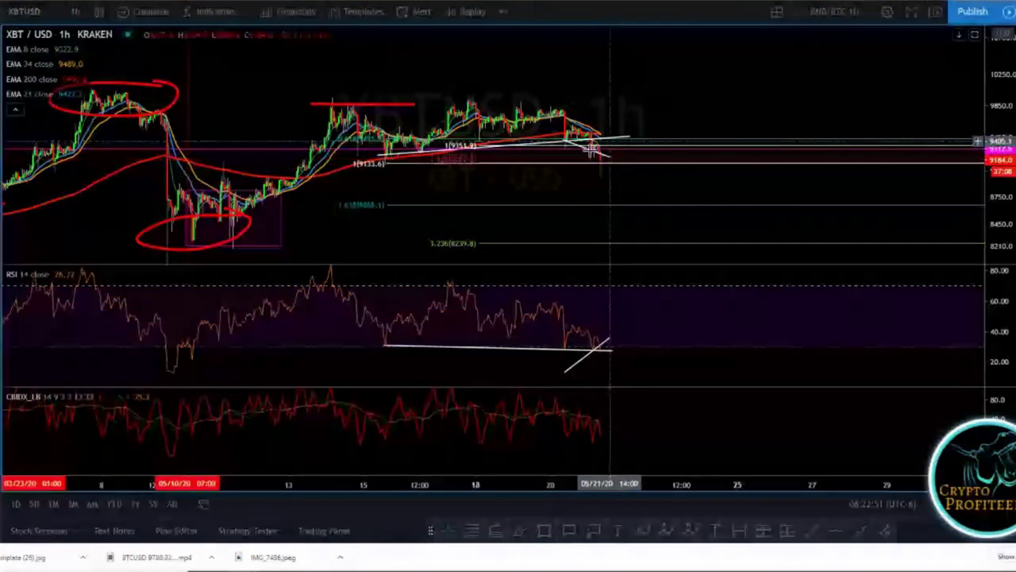
drag(1007, 224, 1007, 146)
scroll(863, 151, up, 1)
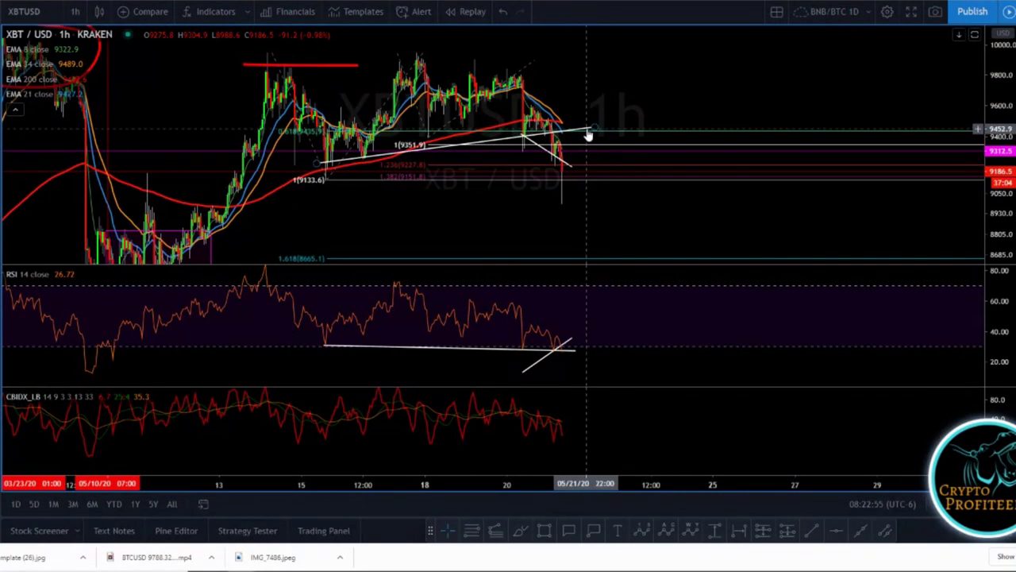
drag(671, 93, 714, 92)
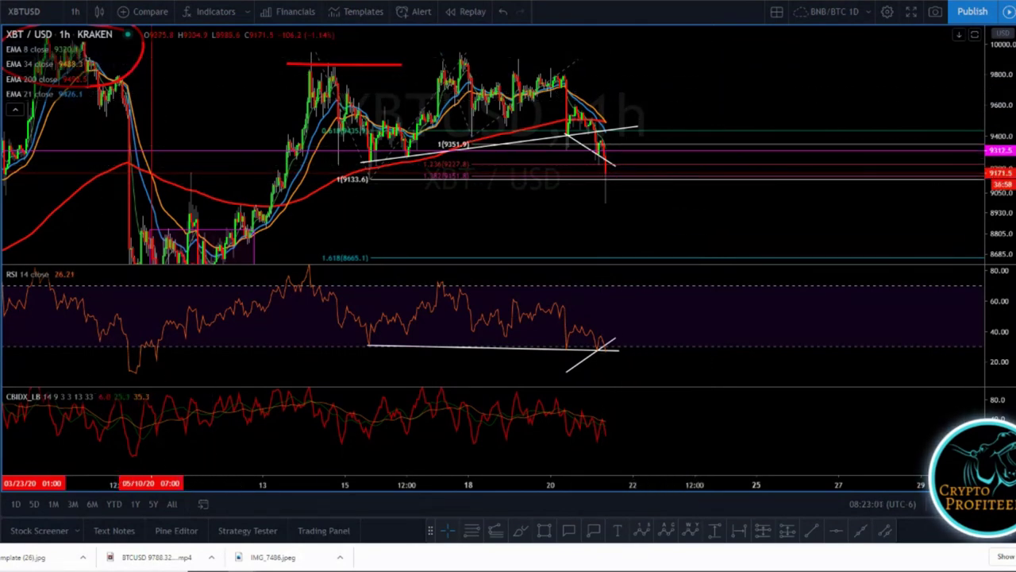
click(1, 41)
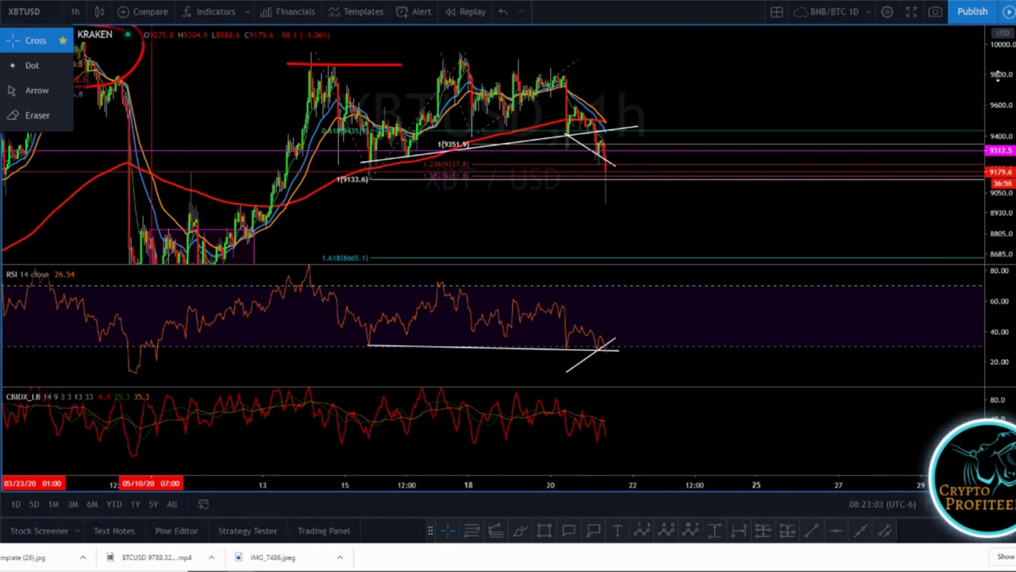
drag(998, 77, 997, 122)
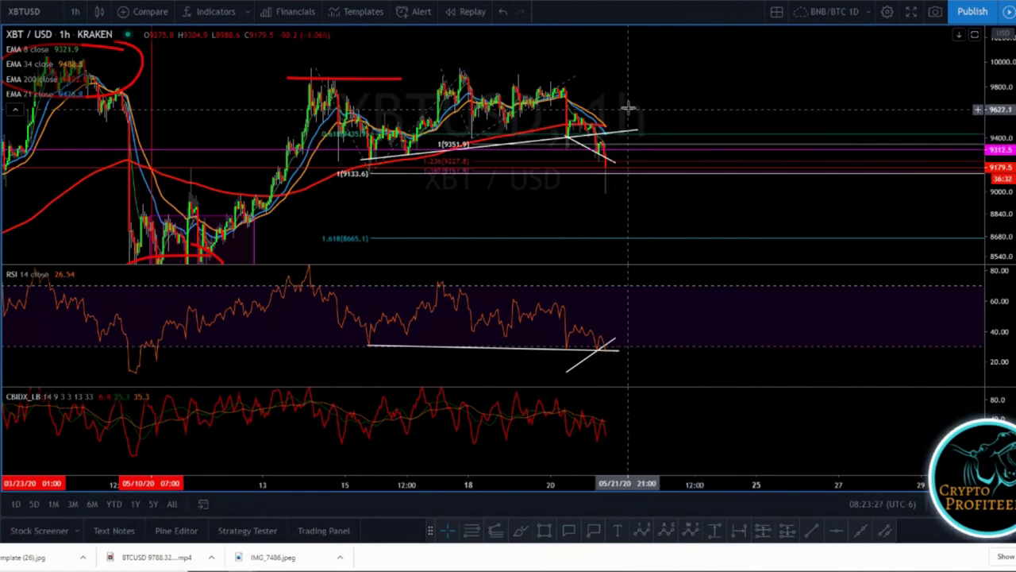
drag(630, 95, 713, 105)
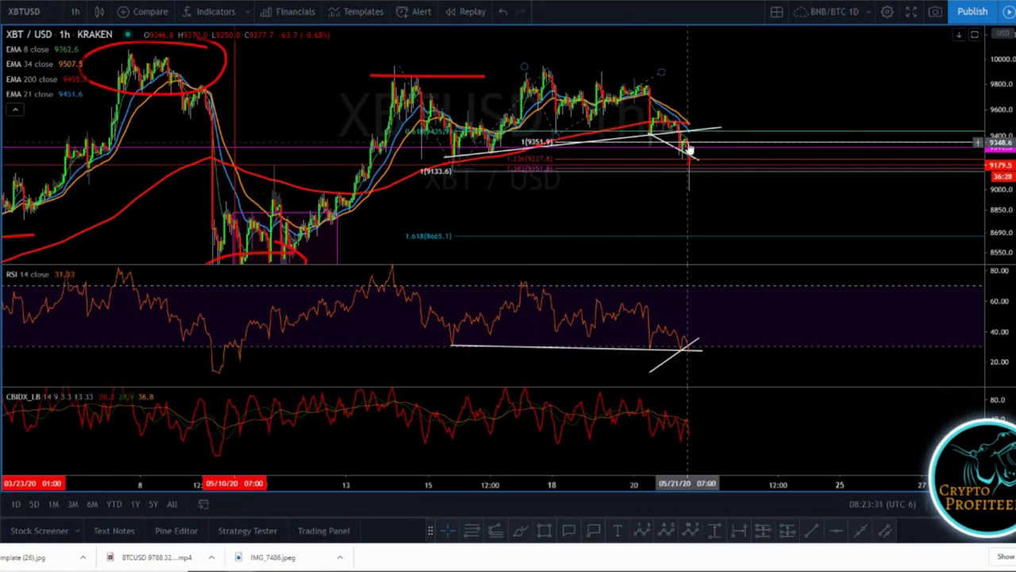
scroll(693, 122, up, 2)
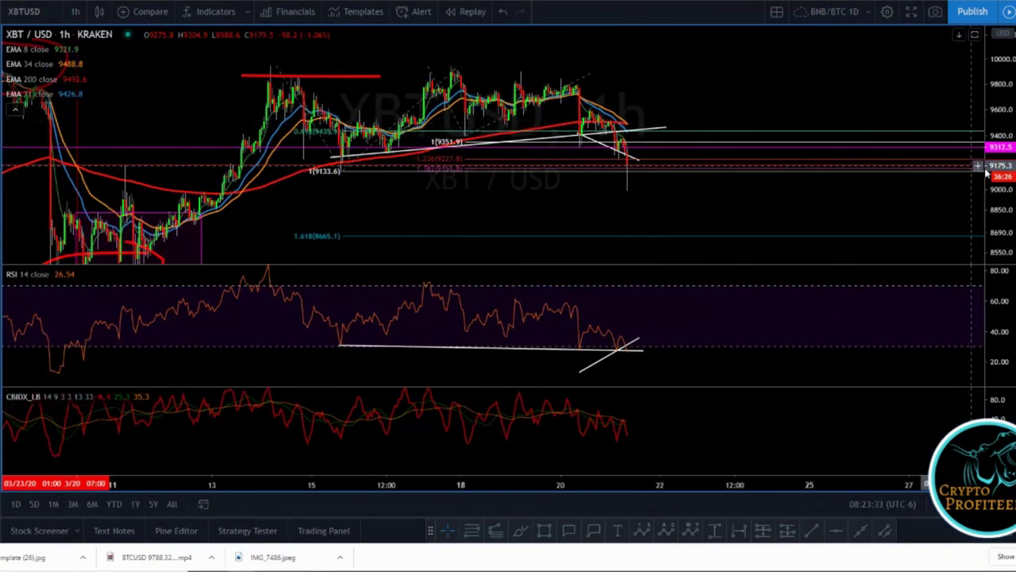
- Change the length of the 34-period EMA to 50
drag(995, 168, 995, 115)
scroll(690, 130, up, 5)
drag(564, 87, 752, 106)
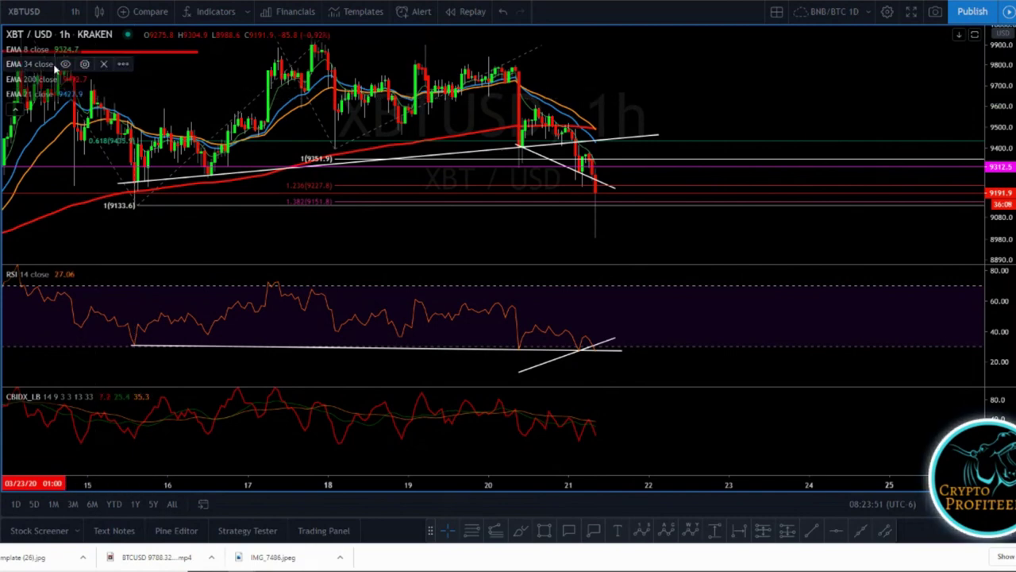
click(84, 65)
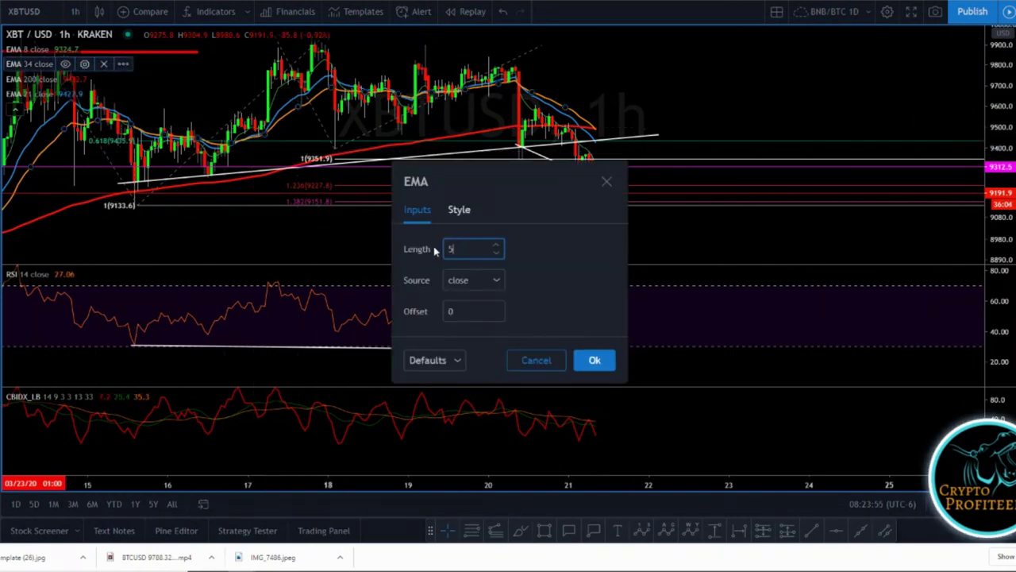
click(595, 361)
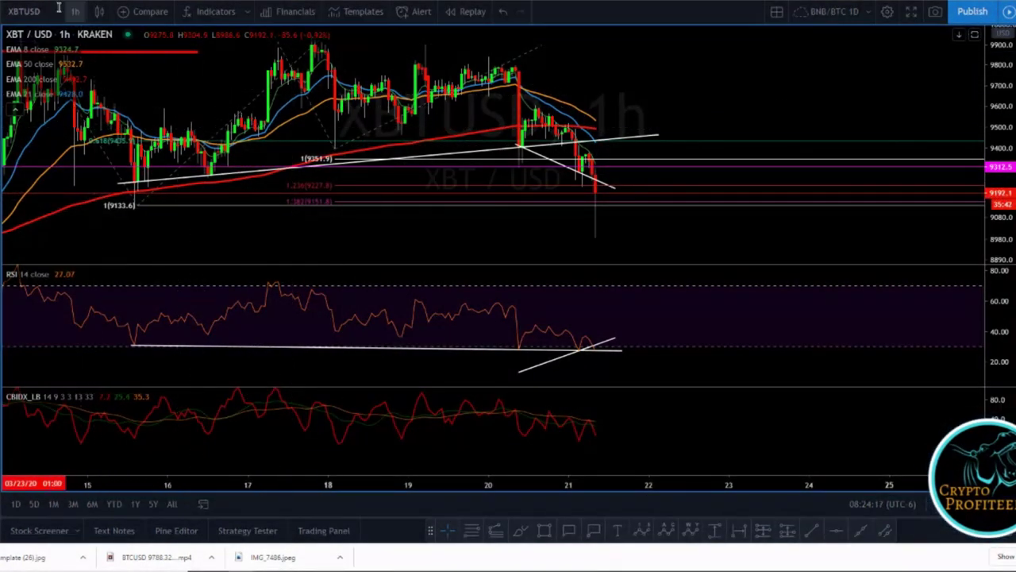
- Set the length of the 50-period EMA back to 34
mouse_move(85, 65)
double_click(206, 121)
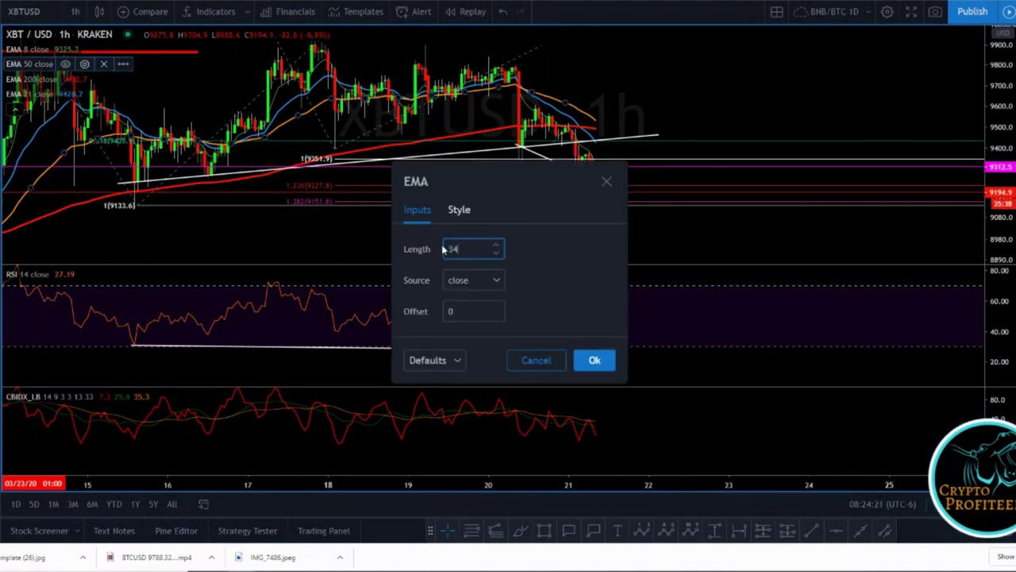
click(588, 361)
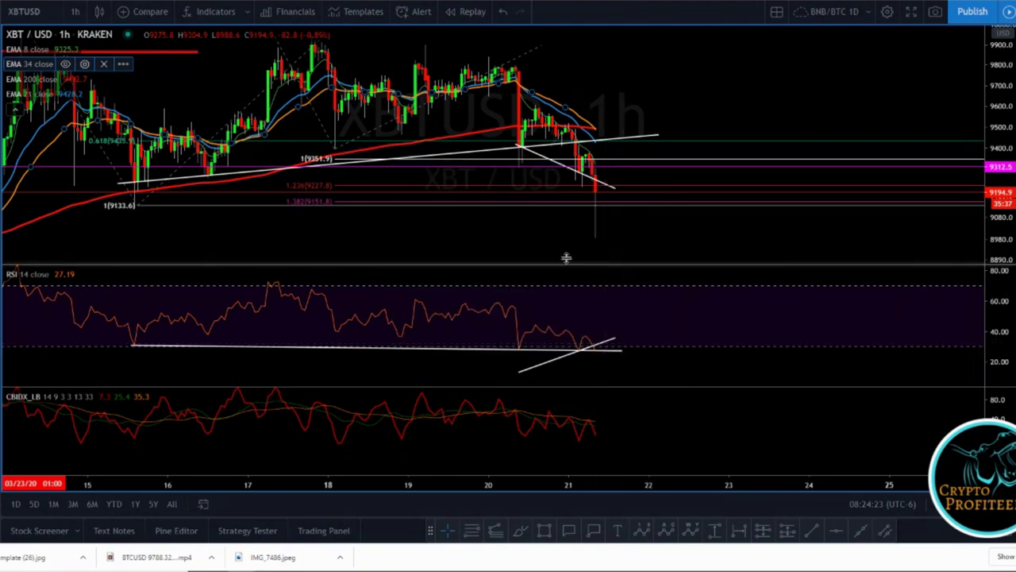
- Delete the two hand-drawn red ellipses around the May 7–9 highs and the May 9–11 lows
scroll(577, 204, down, 2)
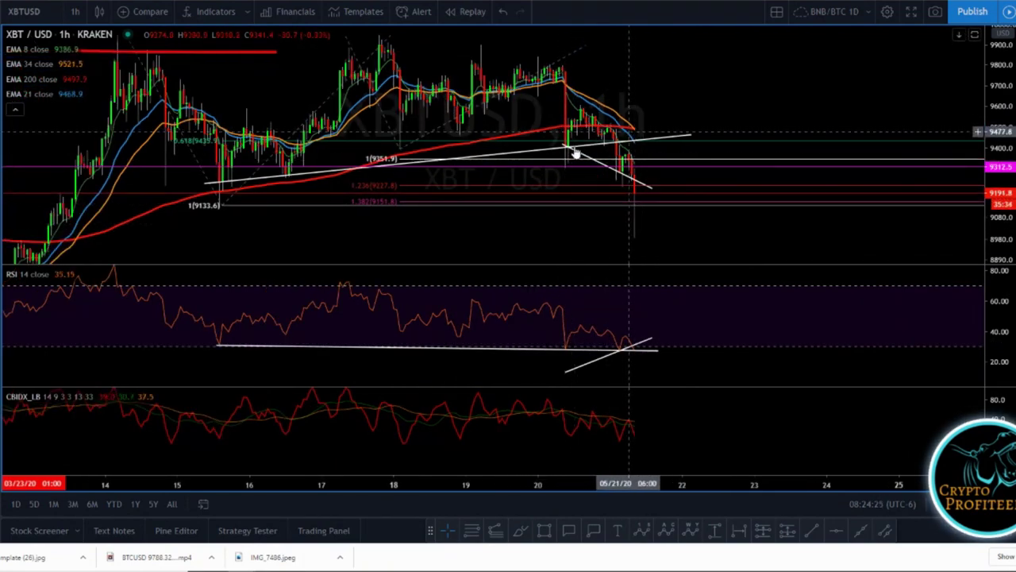
drag(329, 227, 705, 137)
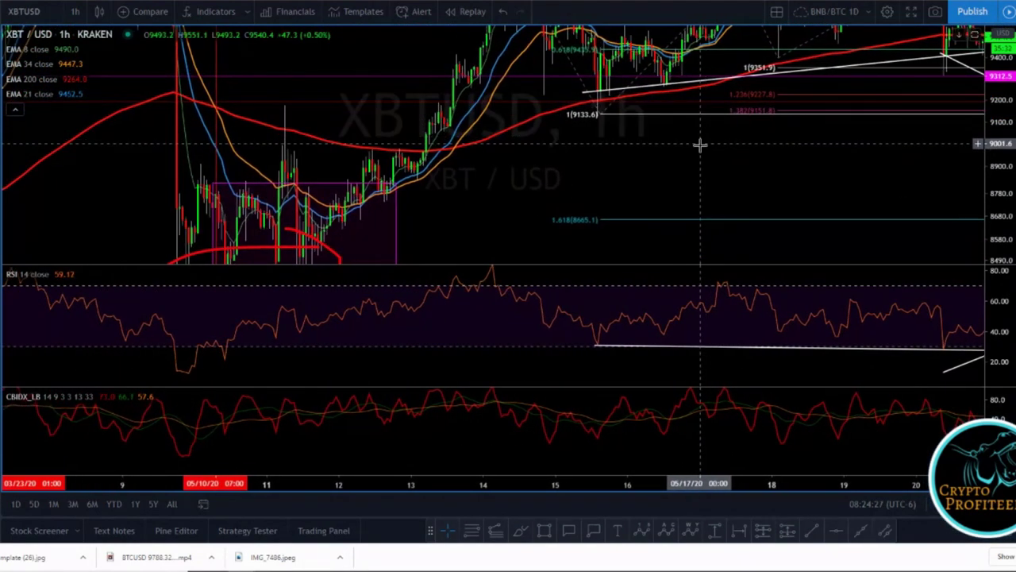
scroll(701, 145, down, 2)
drag(1010, 87, 1006, 232)
drag(707, 207, 776, 216)
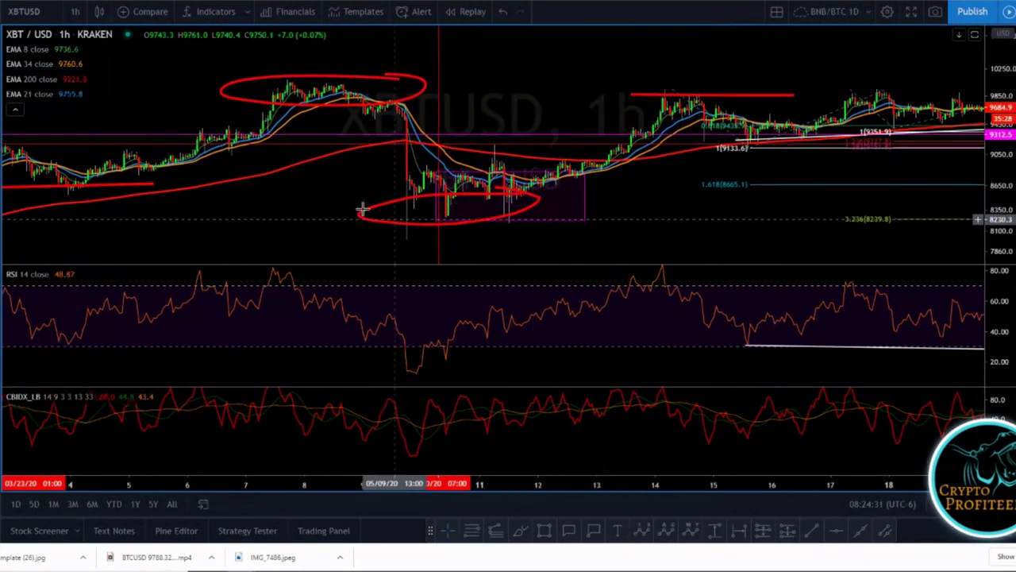
click(399, 207)
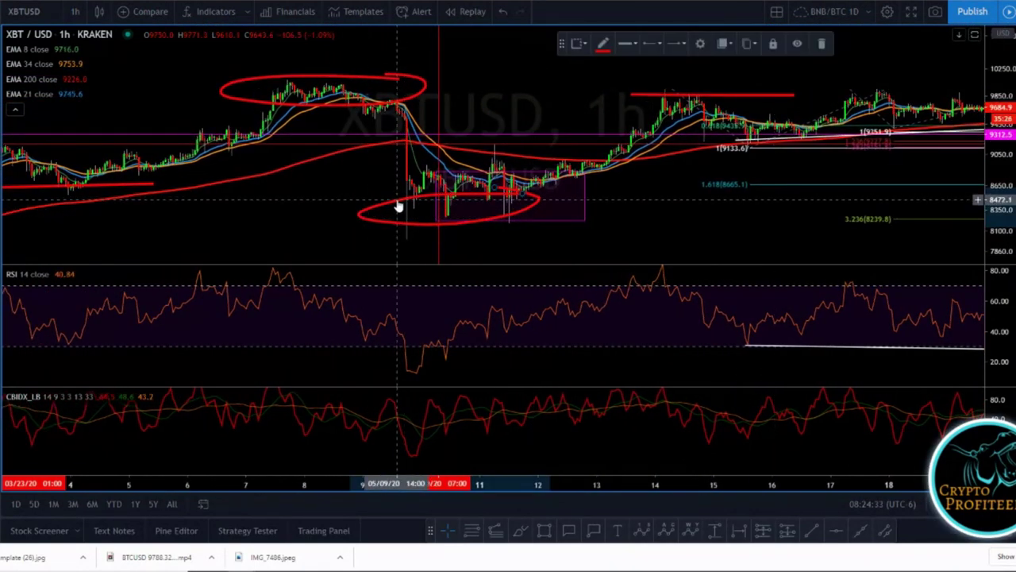
key(Delete)
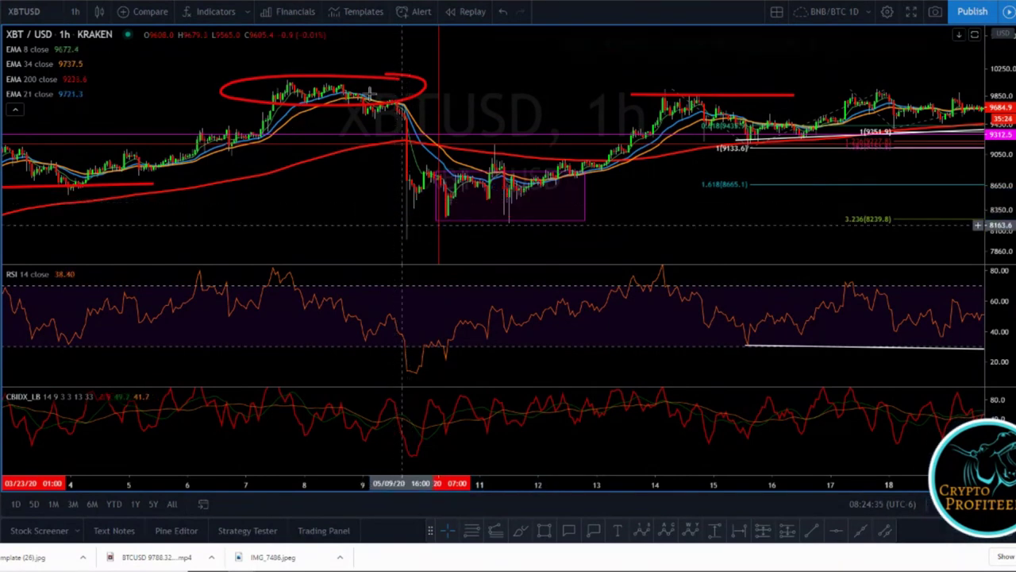
click(397, 81)
key(Delete)
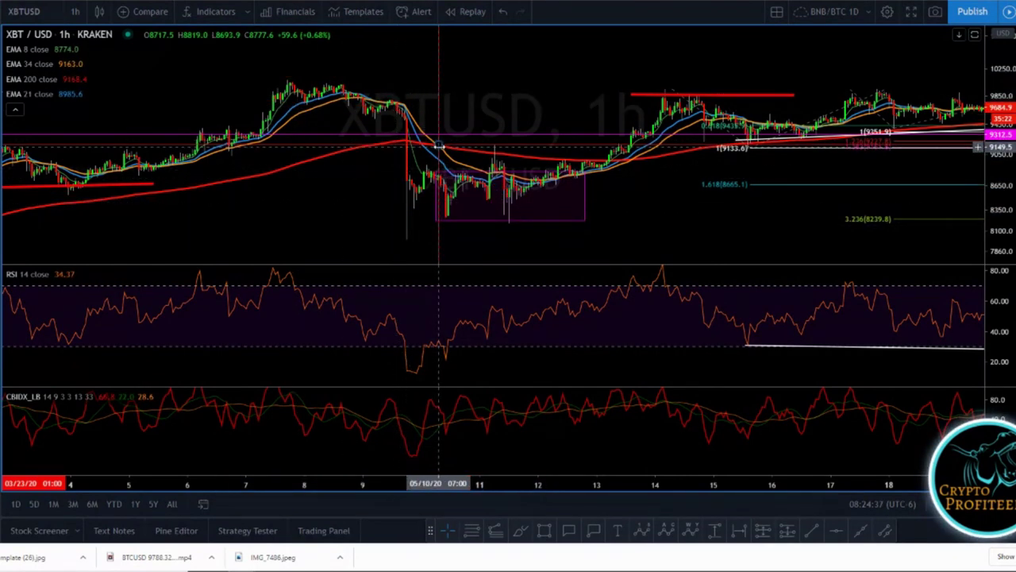
click(439, 147)
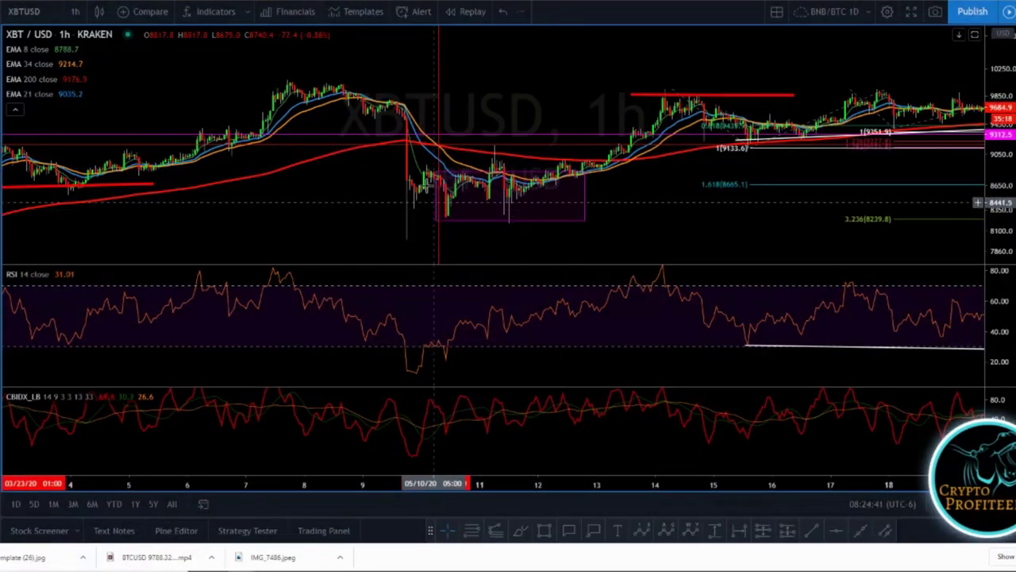
- Delete the short red lines under the early May lows and above the April 30 high
scroll(413, 149, down, 4)
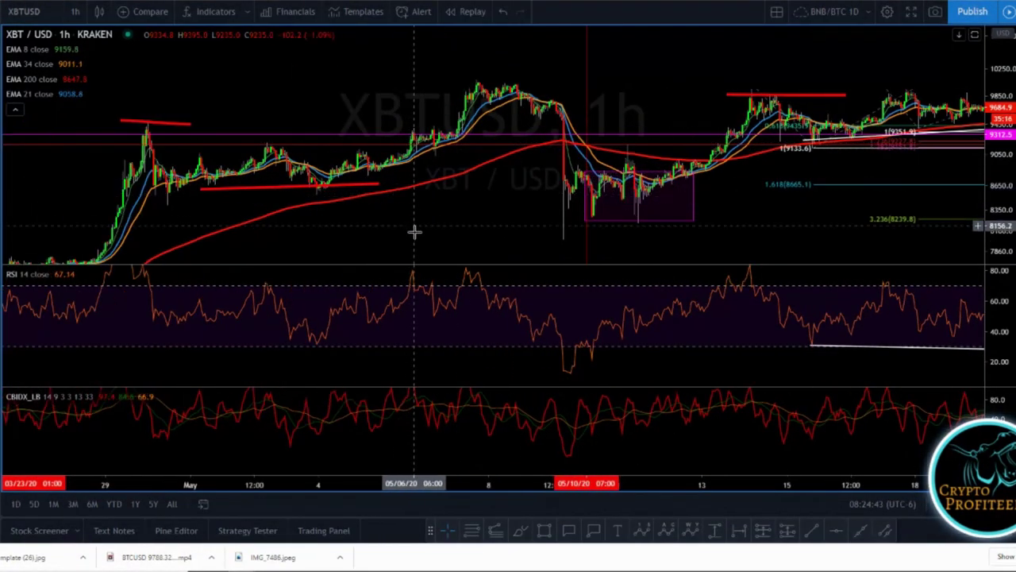
scroll(476, 183, down, 3)
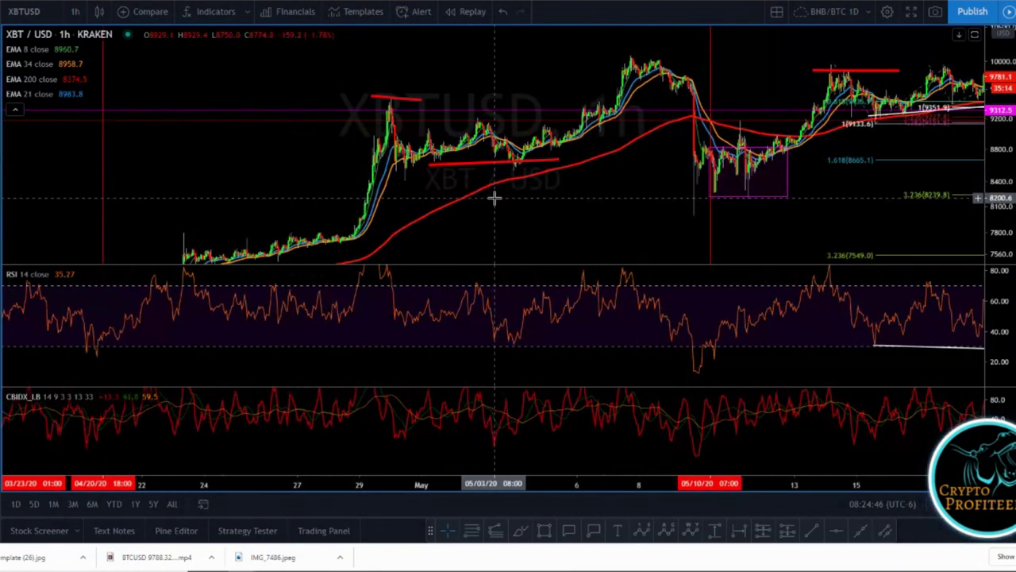
click(495, 165)
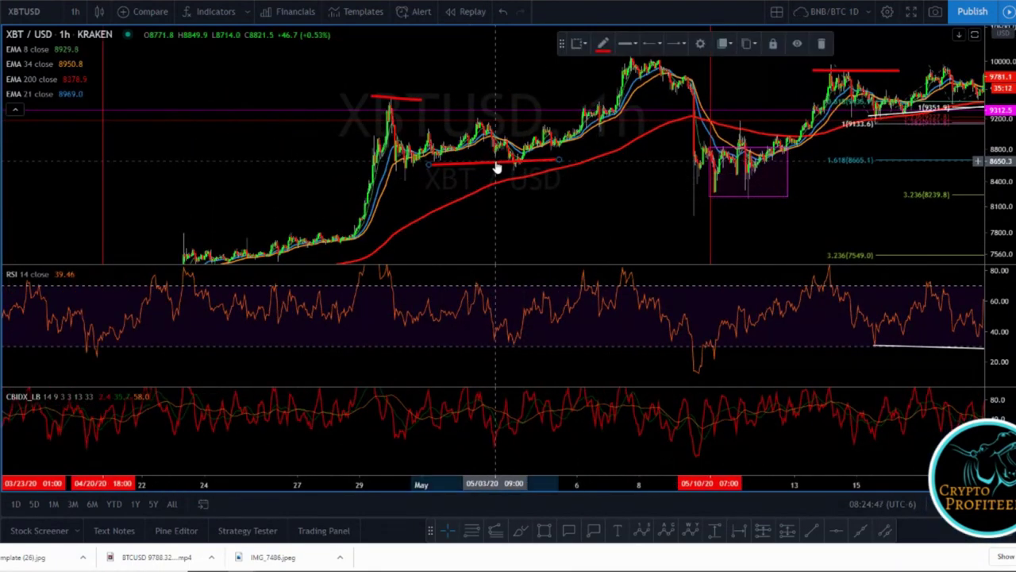
key(Delete)
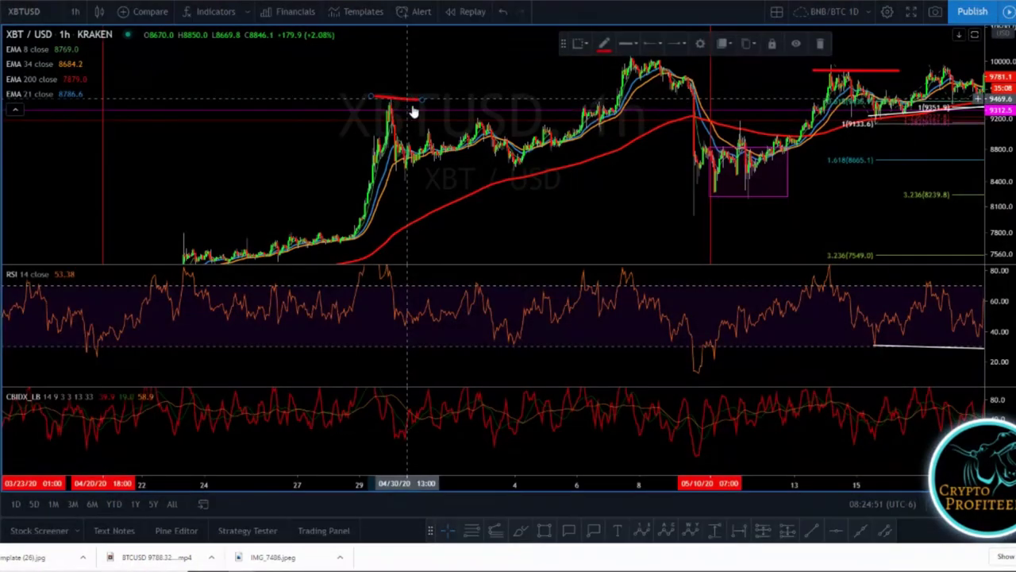
- Measure the height of the pullback box starting at the April 10 marker with a Price Range drawing
drag(526, 199, 595, 82)
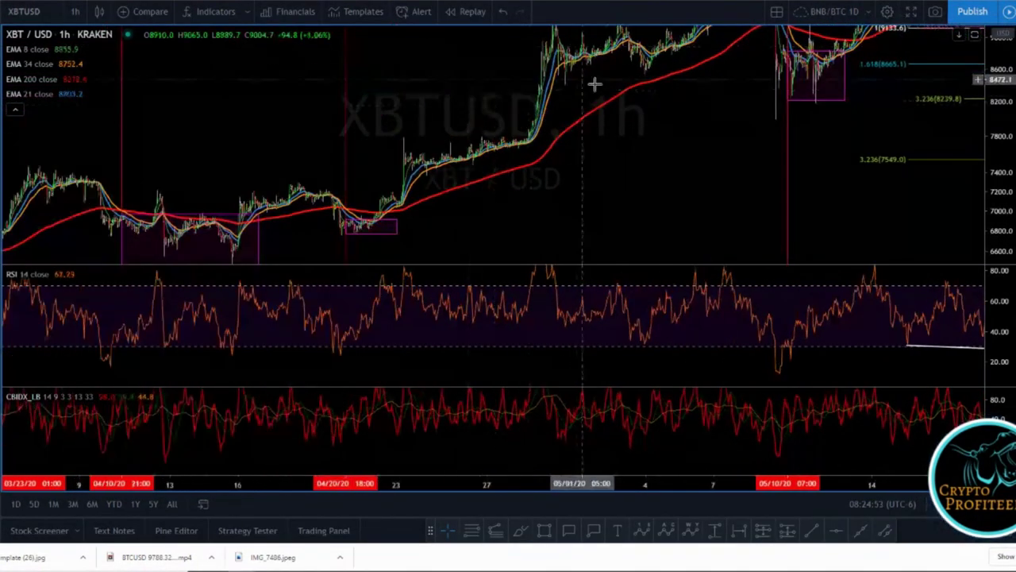
drag(738, 166, 936, 135)
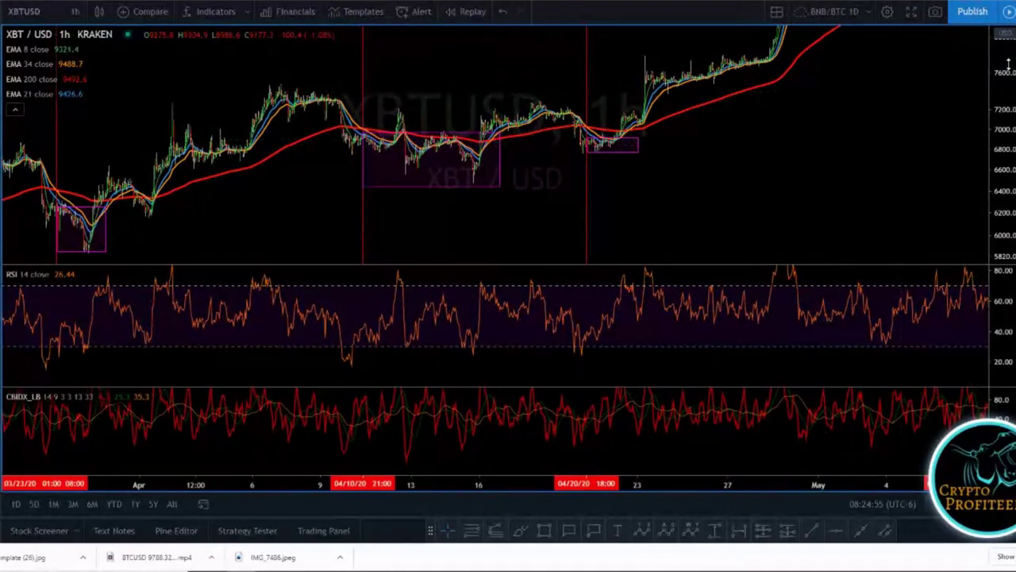
drag(1003, 92, 1002, 127)
drag(693, 166, 695, 199)
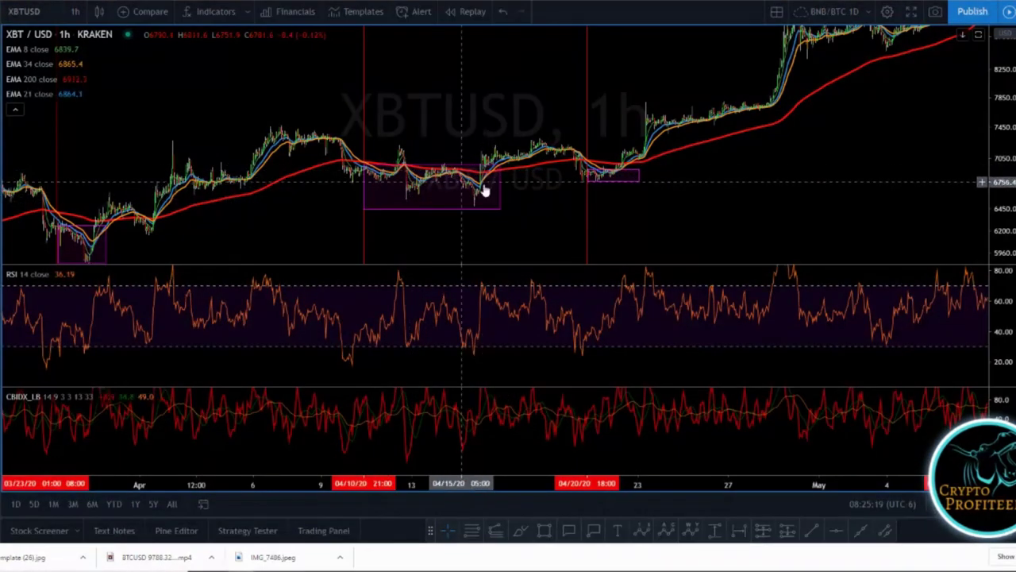
drag(559, 226, 589, 228)
drag(363, 214, 385, 189)
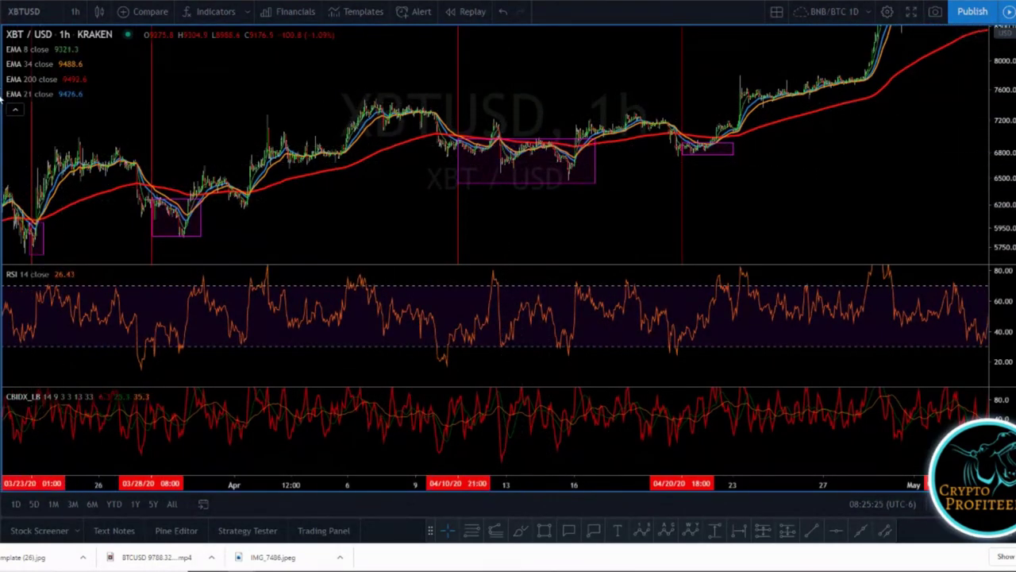
click(1, 175)
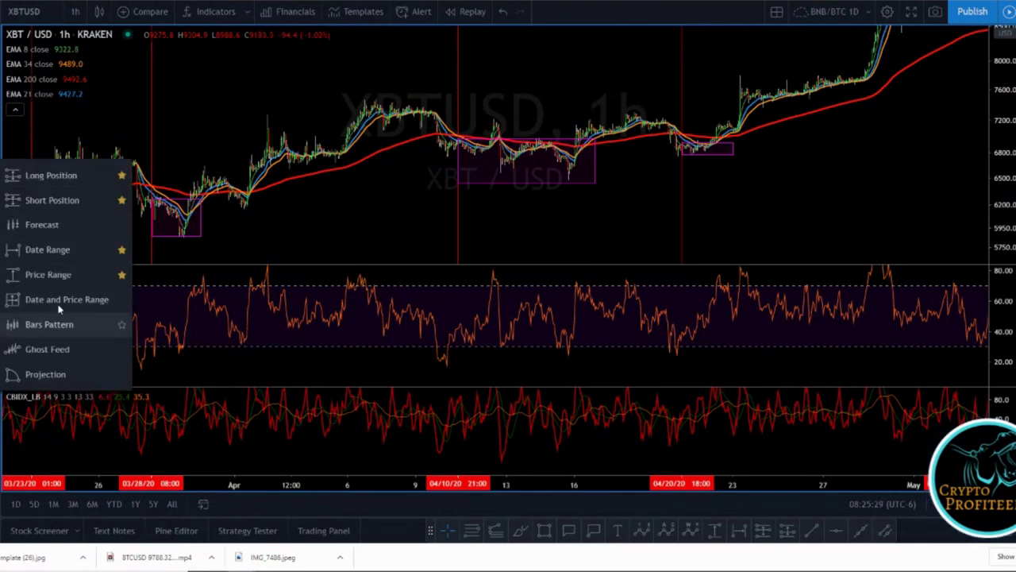
click(111, 274)
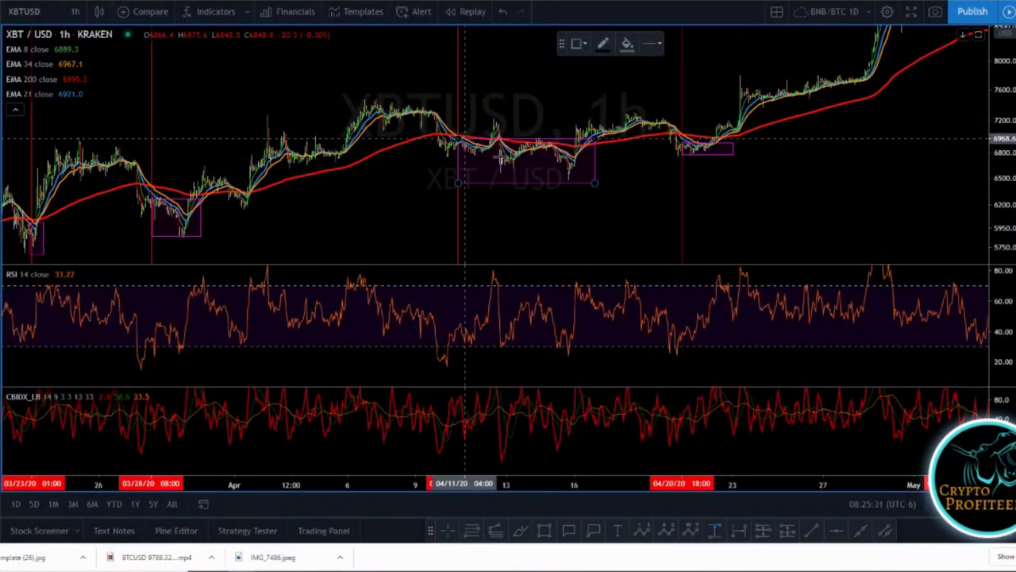
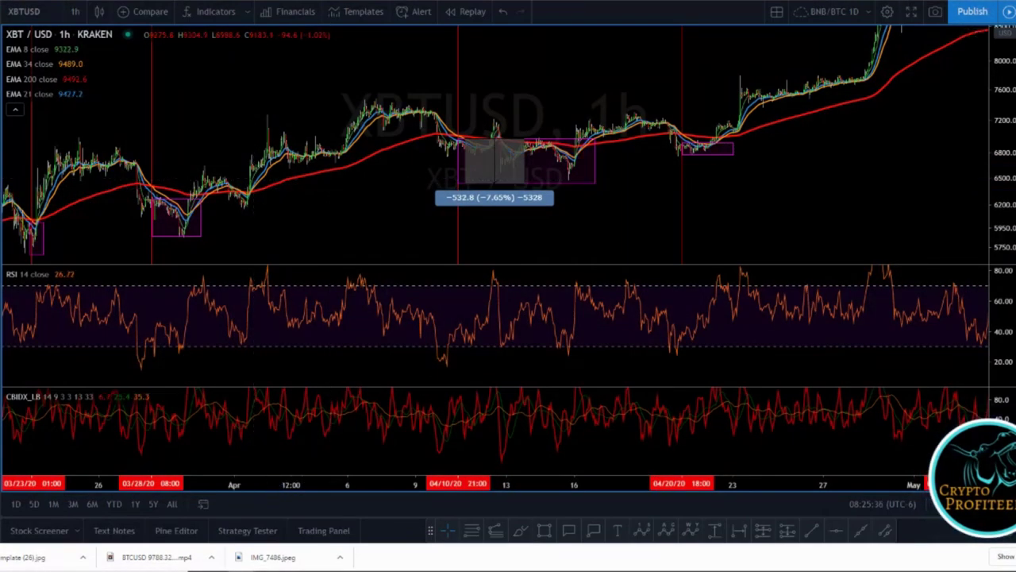
- Add a Price Range measurement from top to bottom of the box at the March 28 marker
click(716, 530)
click(163, 200)
click(185, 248)
- Add a Price Range measurement over the small pullback box at the March 23 marker
drag(265, 227, 438, 193)
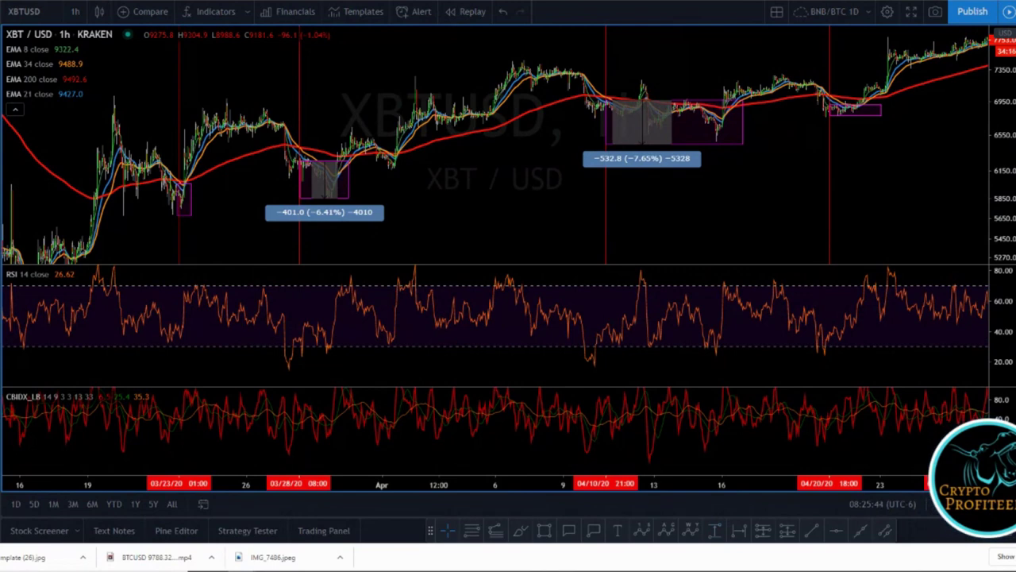
click(185, 208)
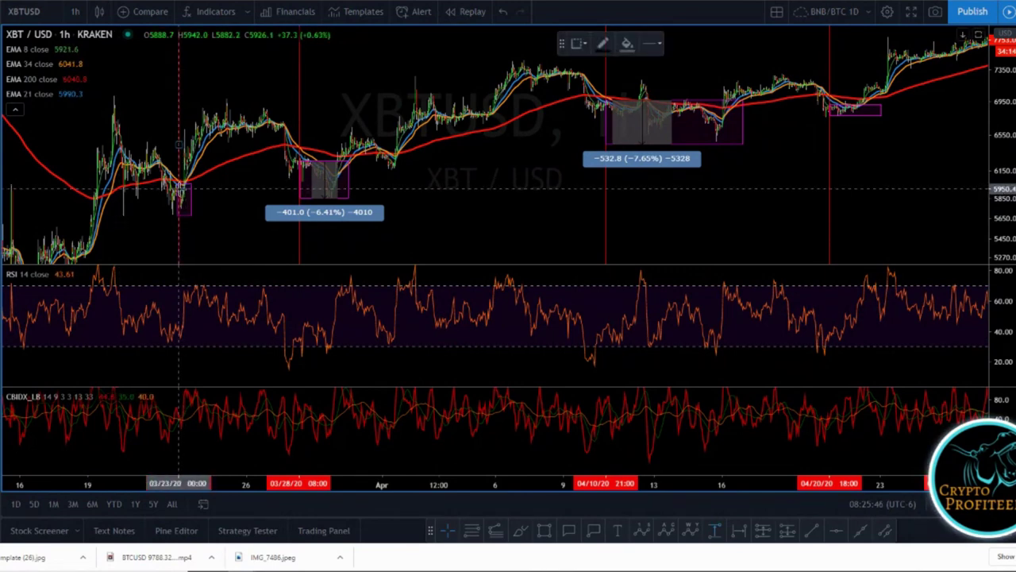
click(188, 208)
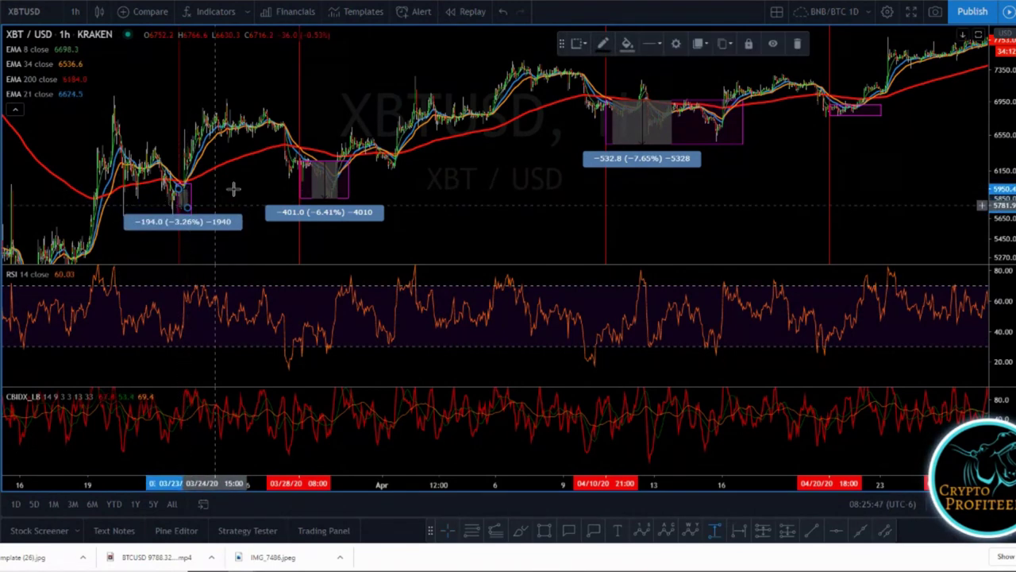
click(233, 189)
- Add a Price Range measurement over the narrow pullback box at the April 20 marker
drag(188, 198, 96, 203)
drag(575, 210, 443, 239)
click(587, 151)
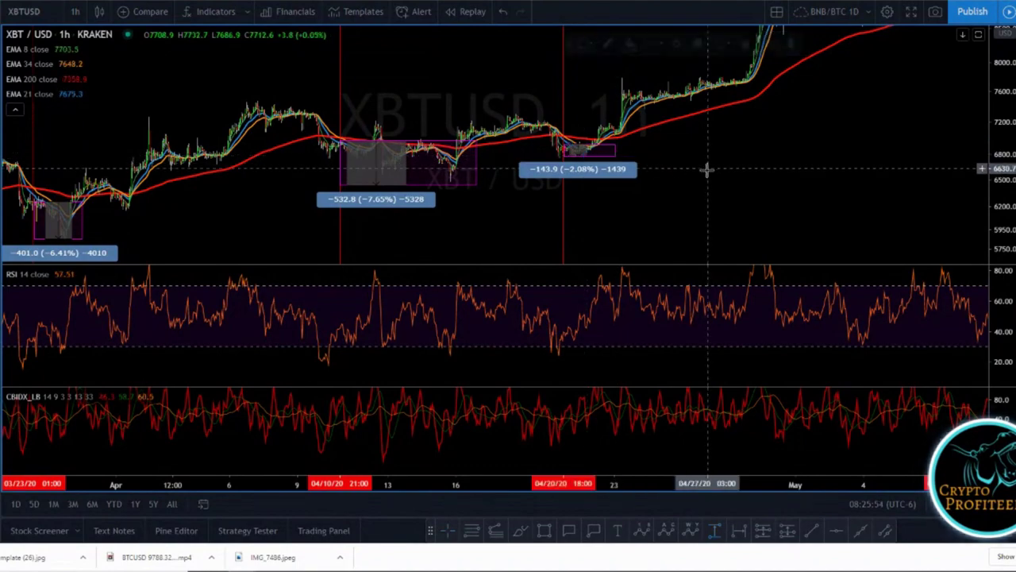
- Measure the drop across the pullback box at the May 10 marker with a Price Range drawing
scroll(710, 166, right, 12)
scroll(388, 225, right, 5)
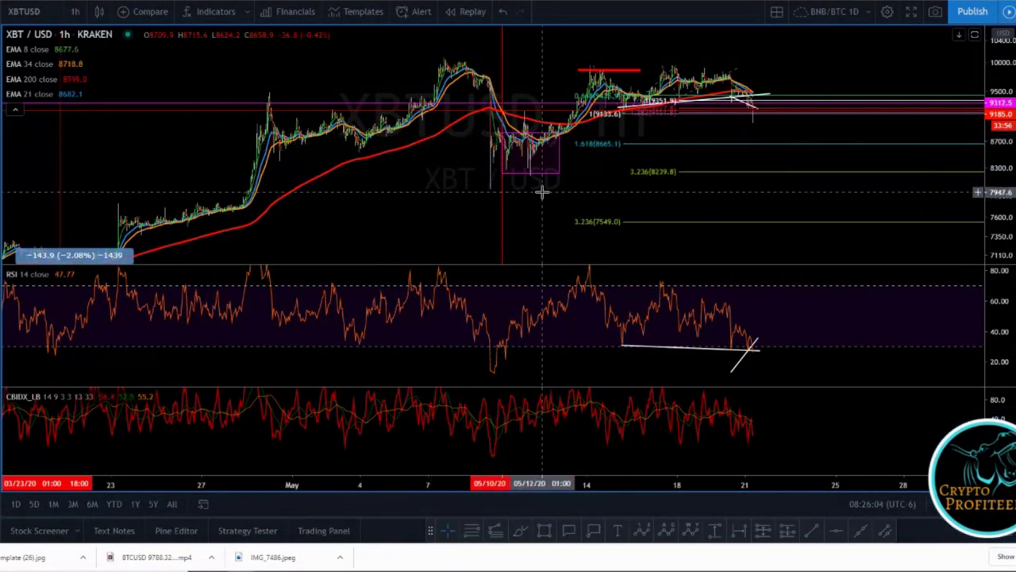
scroll(541, 184, right, 2)
drag(541, 184, 447, 206)
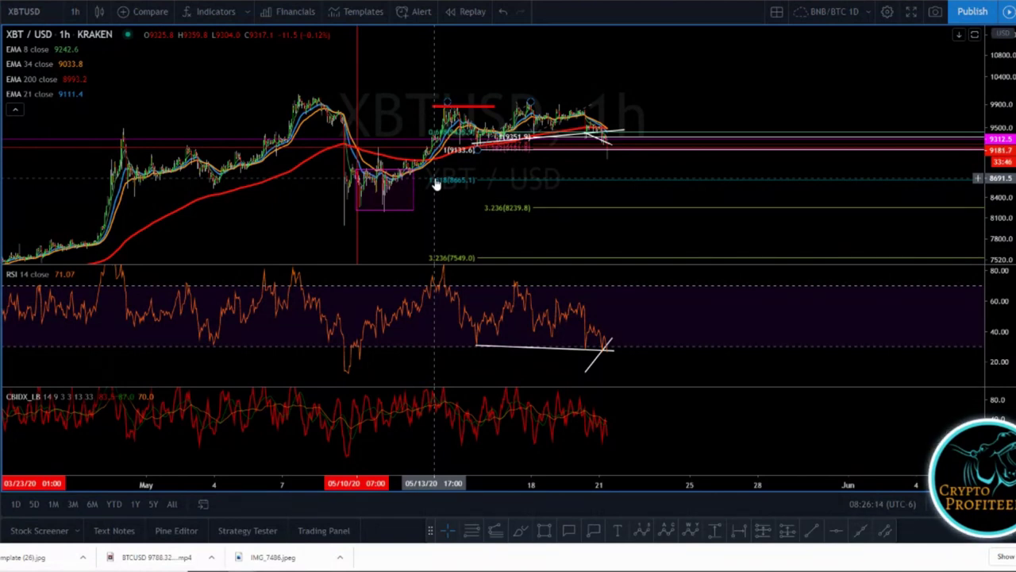
click(715, 531)
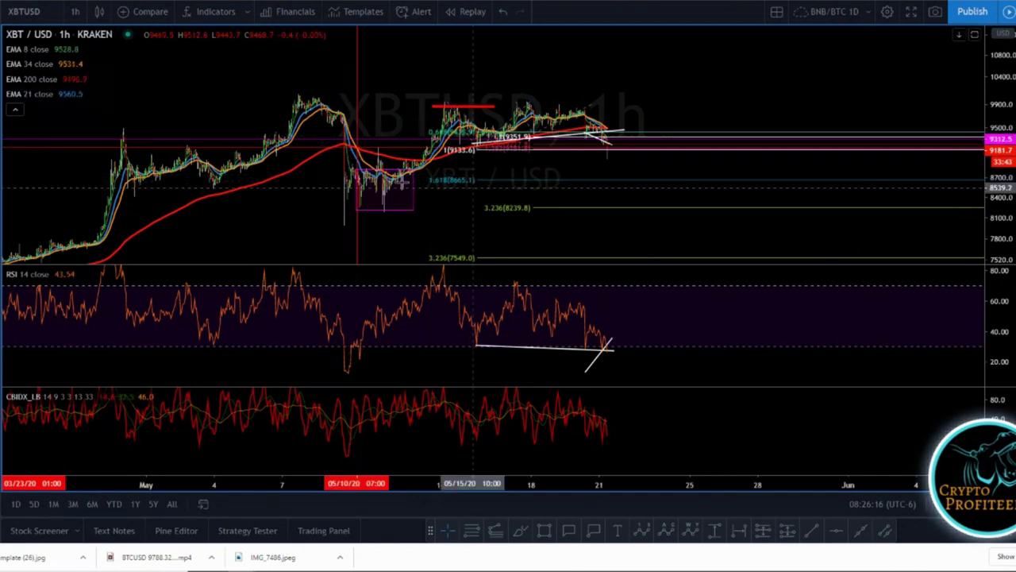
click(363, 169)
click(398, 210)
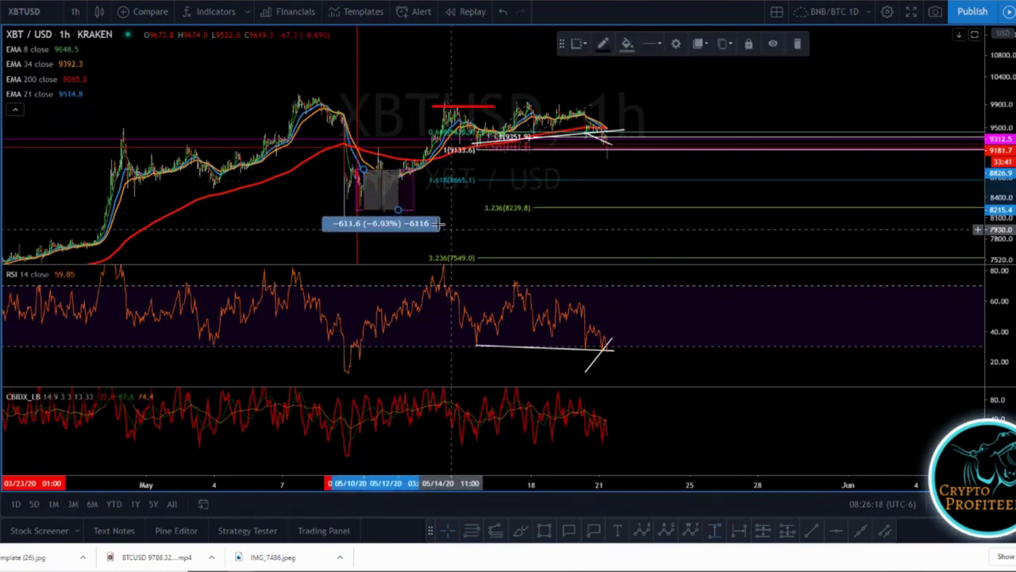
click(447, 195)
- Compare the five measured pullbacks from March 23 to May 10 with the moving averages and RSI across the whole uptrend
drag(275, 234, 427, 105)
scroll(440, 100, down, 3)
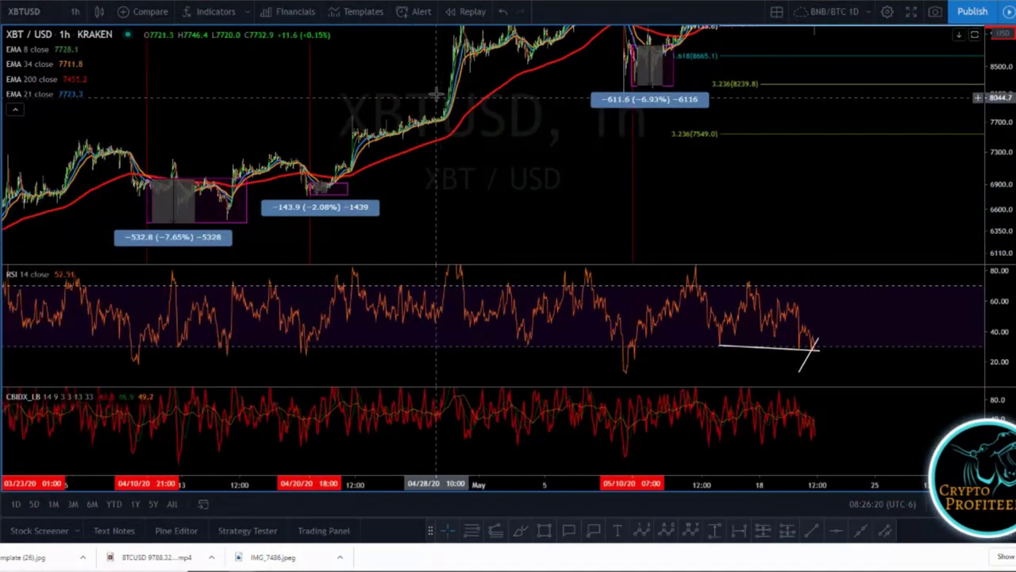
drag(1001, 61, 998, 148)
drag(507, 194, 518, 204)
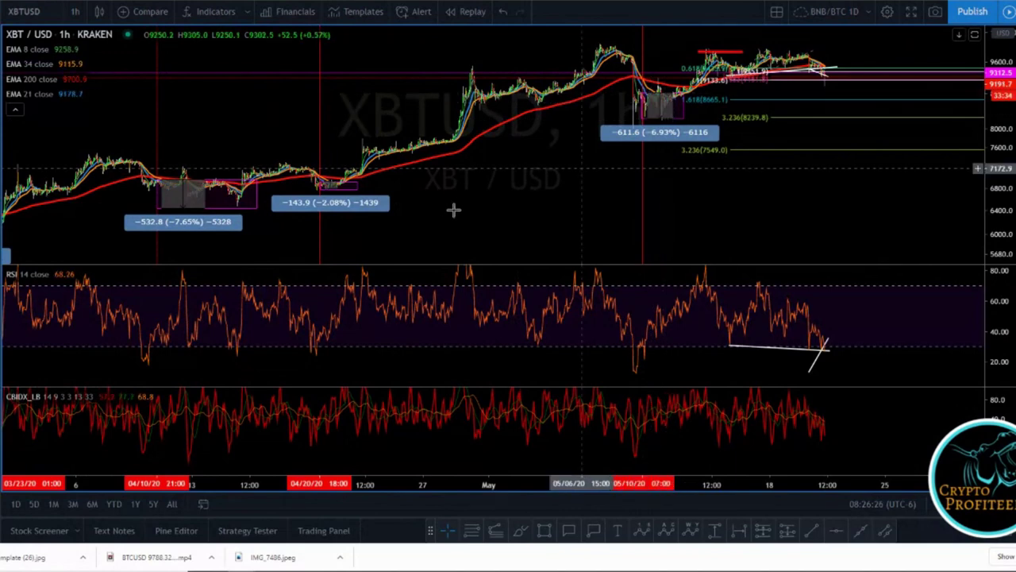
scroll(659, 133, down, 4)
scroll(659, 134, down, 1)
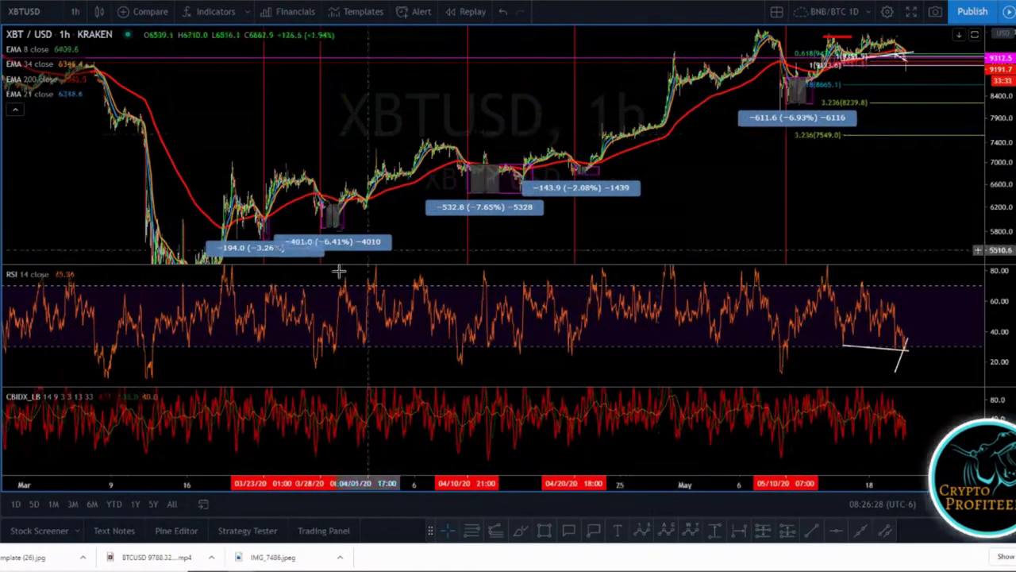
drag(396, 203, 400, 192)
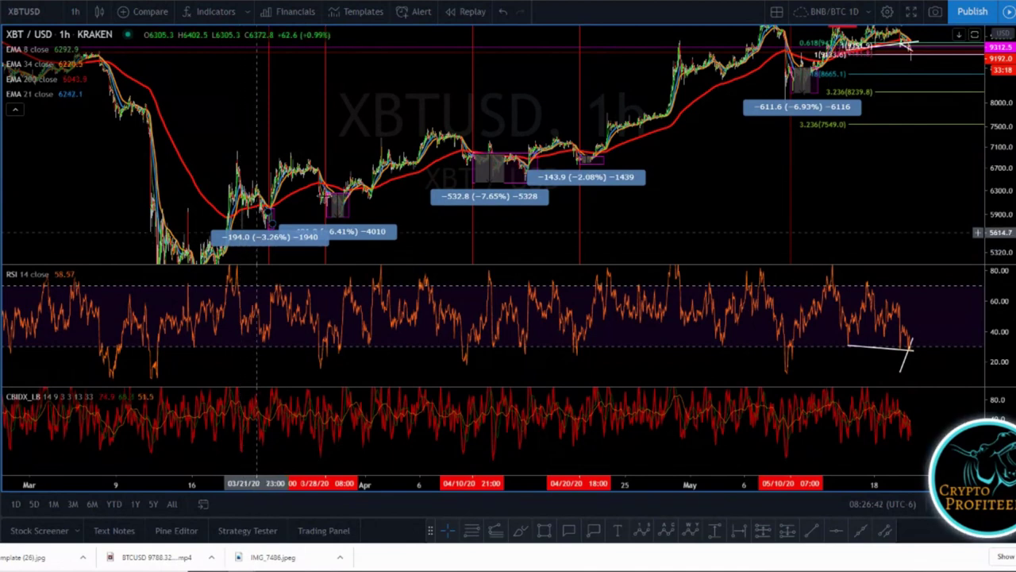
drag(613, 157, 533, 129)
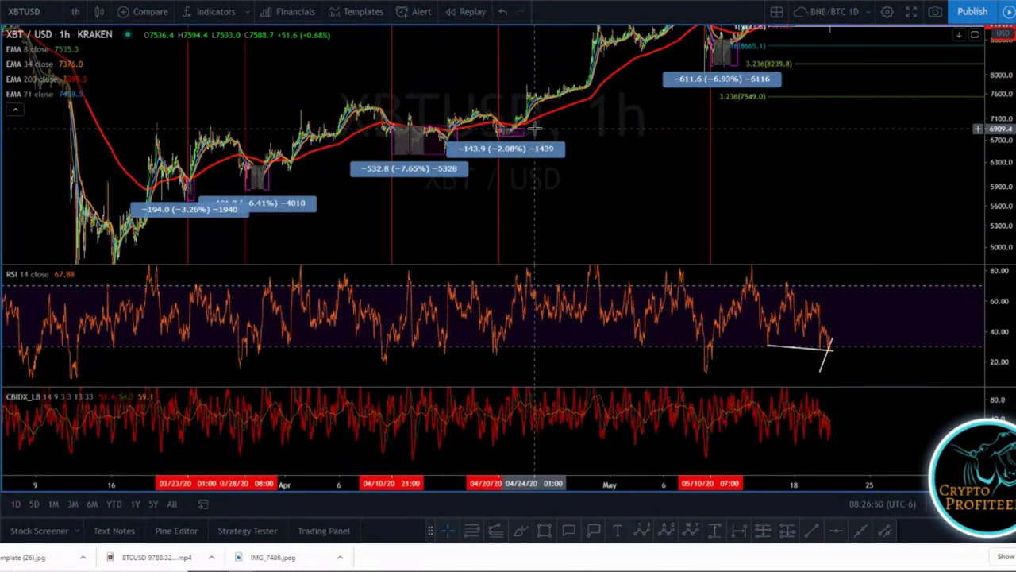
drag(631, 164, 604, 180)
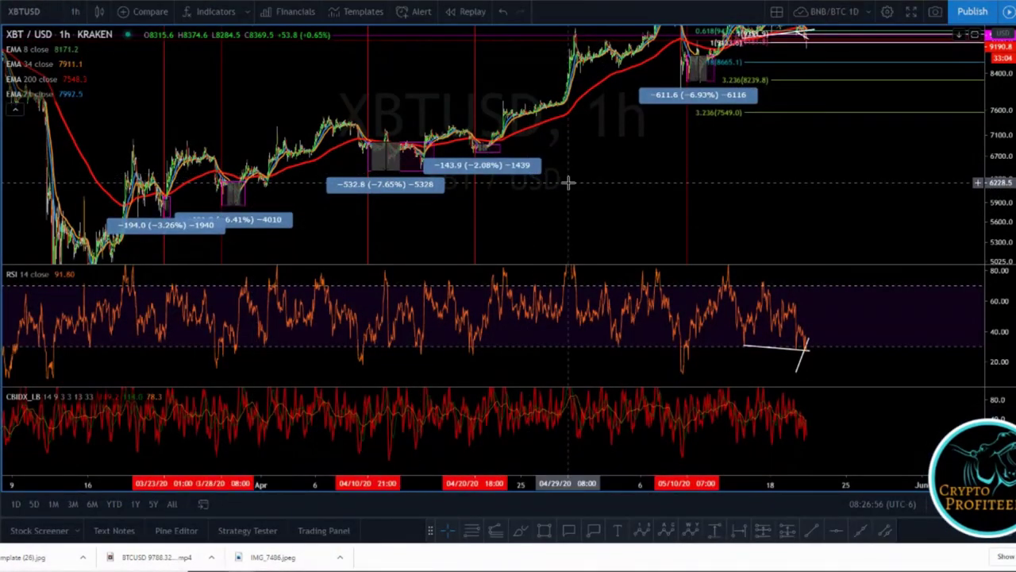
mouse_move(609, 172)
mouse_down()
mouse_move(639, 163)
mouse_move(627, 172)
mouse_up()
click(677, 37)
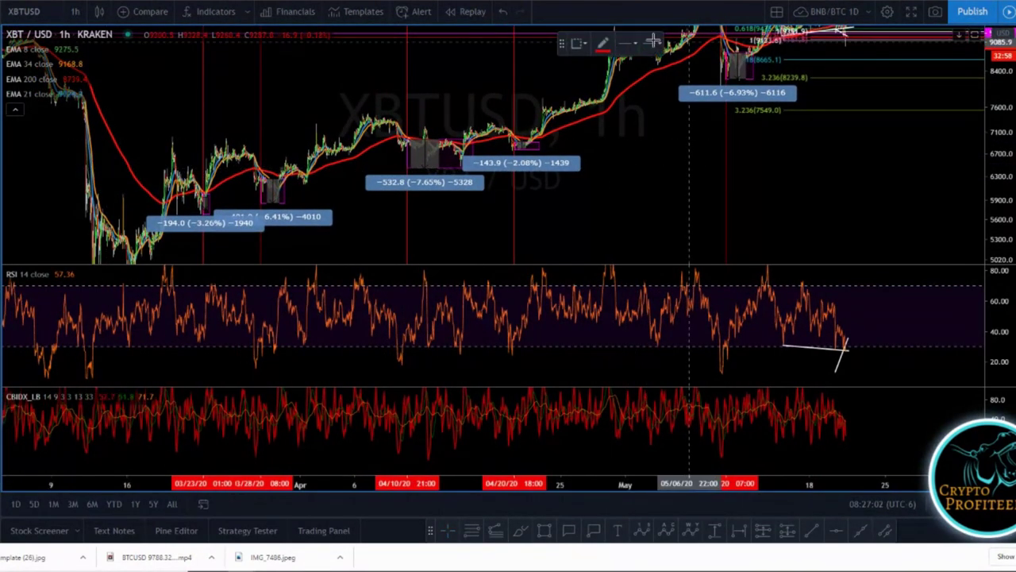
- Mark 03/29/20 00:00 and 04/11/20 15:00 on the chart with magenta vertical lines
click(605, 46)
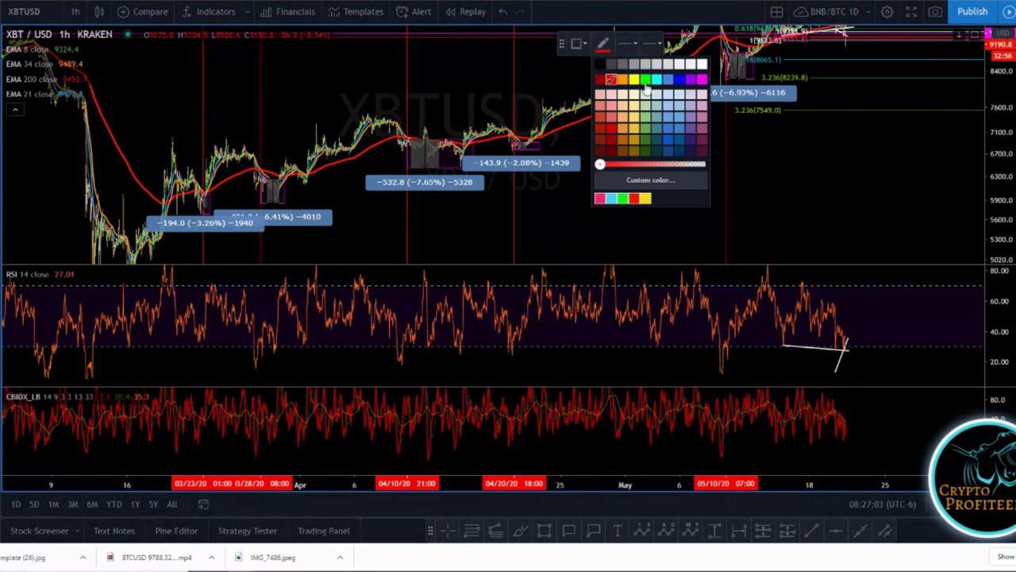
click(702, 79)
click(434, 97)
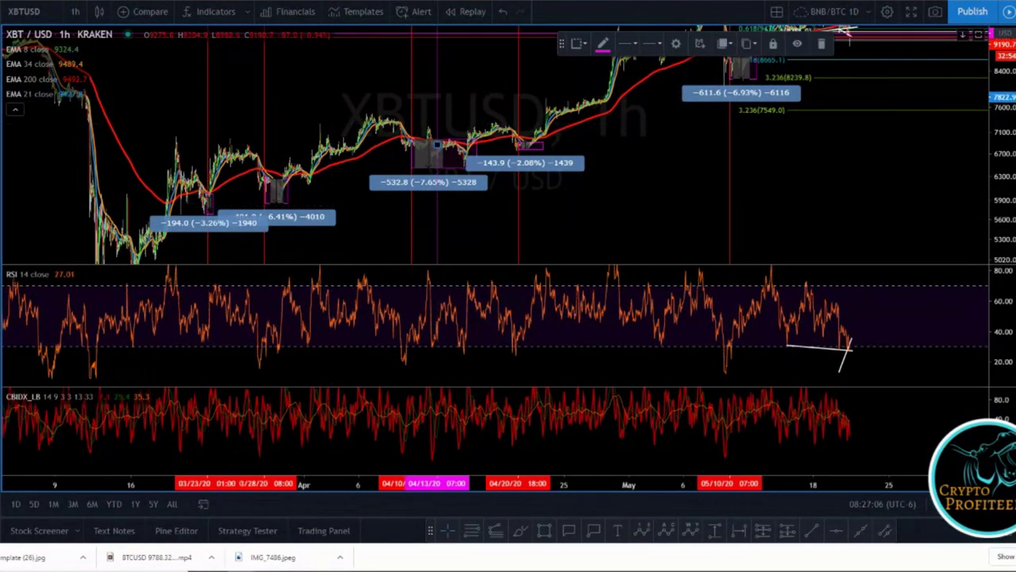
click(272, 119)
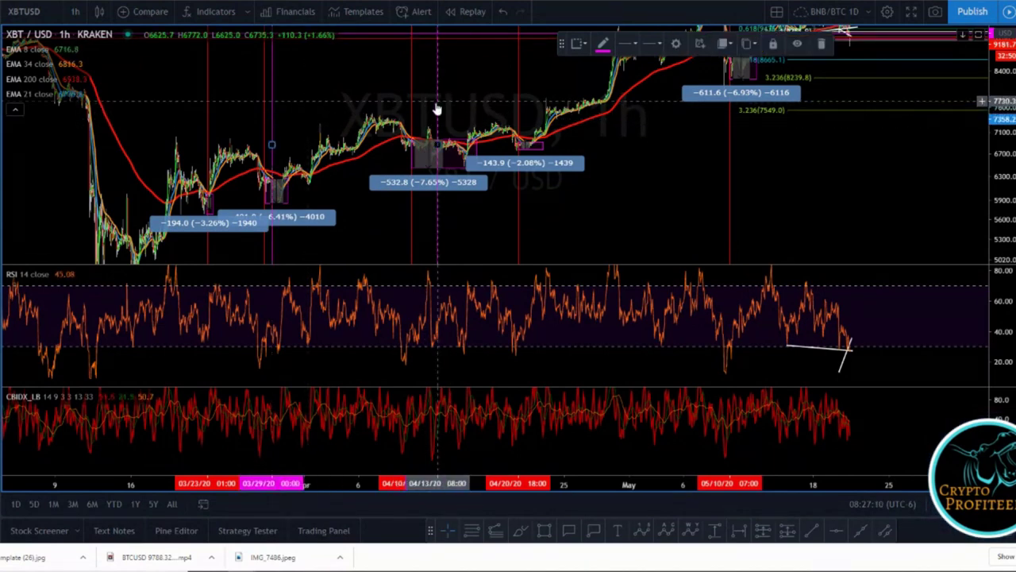
mouse_move(644, 206)
mouse_down()
mouse_move(627, 224)
mouse_move(653, 186)
mouse_move(636, 206)
mouse_move(638, 193)
mouse_up()
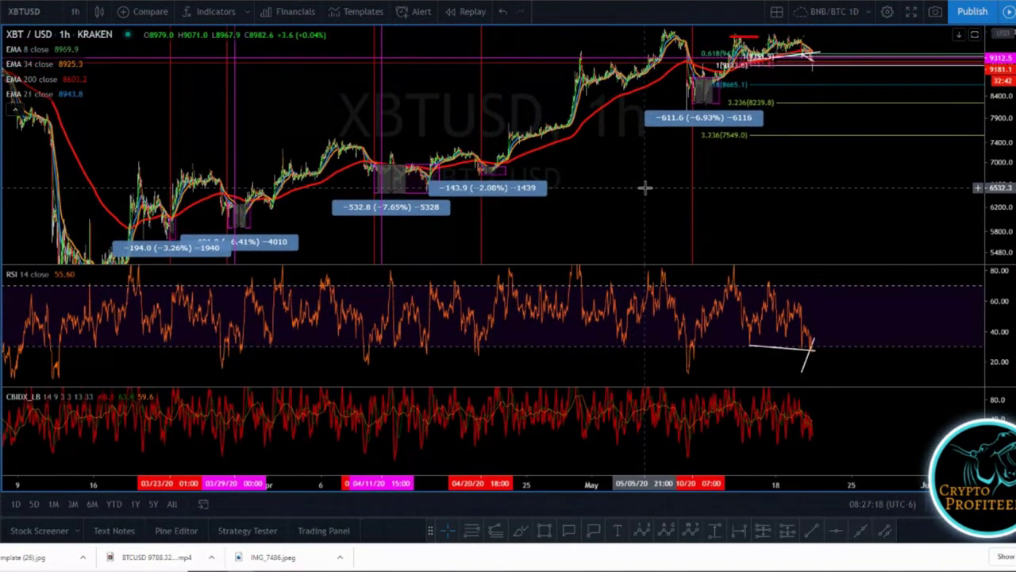
- Examine the May 10 pullback box up close and compare it with the earlier marked pullbacks, moving averages and RSI
drag(601, 174, 450, 135)
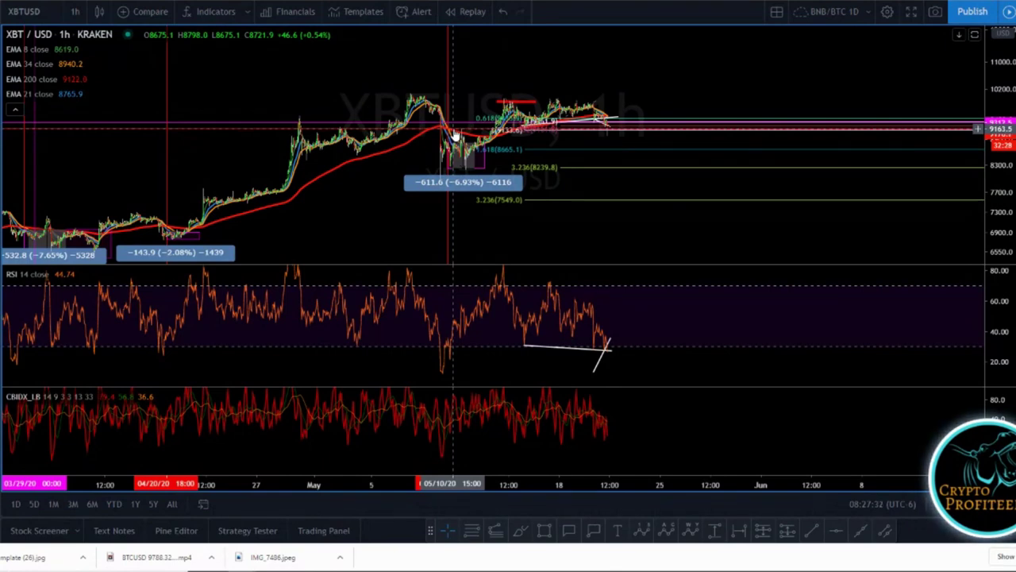
drag(490, 218, 611, 184)
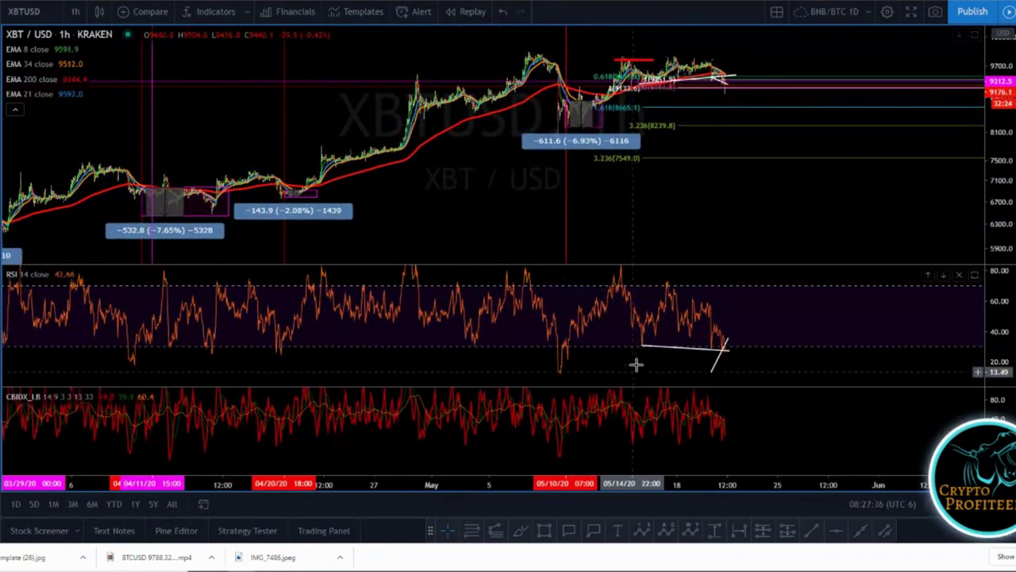
scroll(574, 200, up, 5)
drag(525, 224, 999, 135)
scroll(608, 198, up, 5)
drag(584, 198, 792, 169)
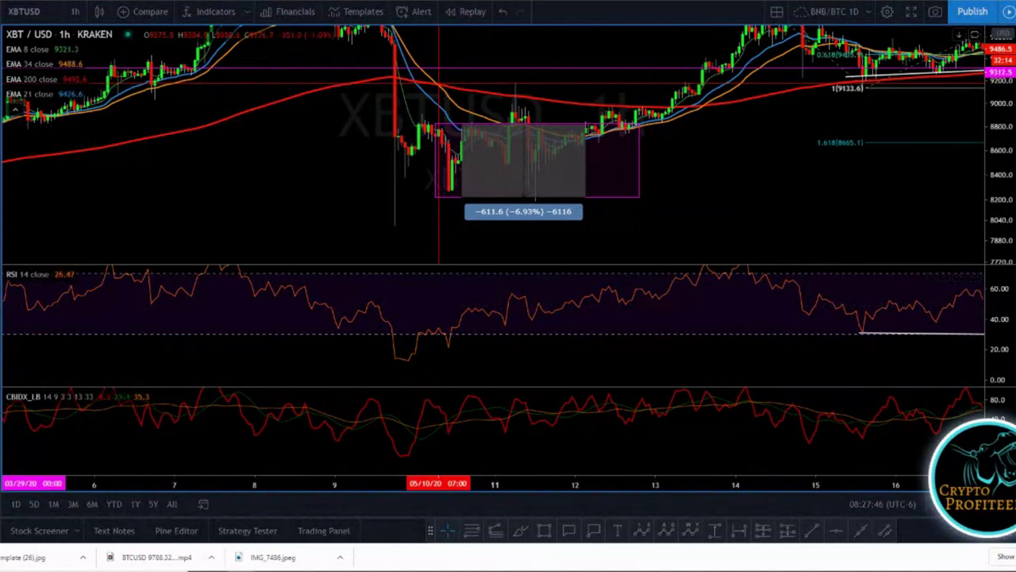
click(2, 60)
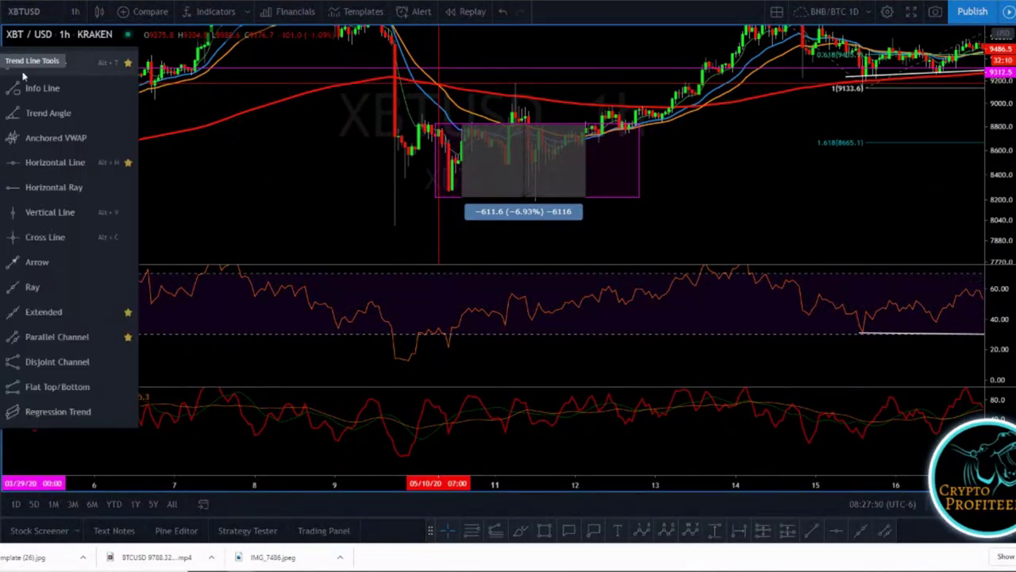
click(274, 143)
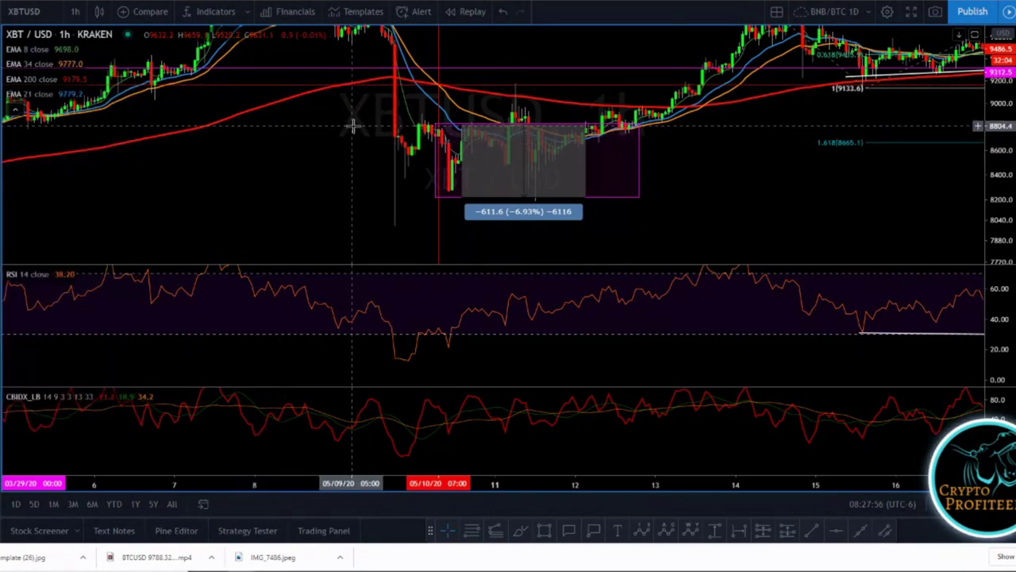
scroll(350, 136, down, 5)
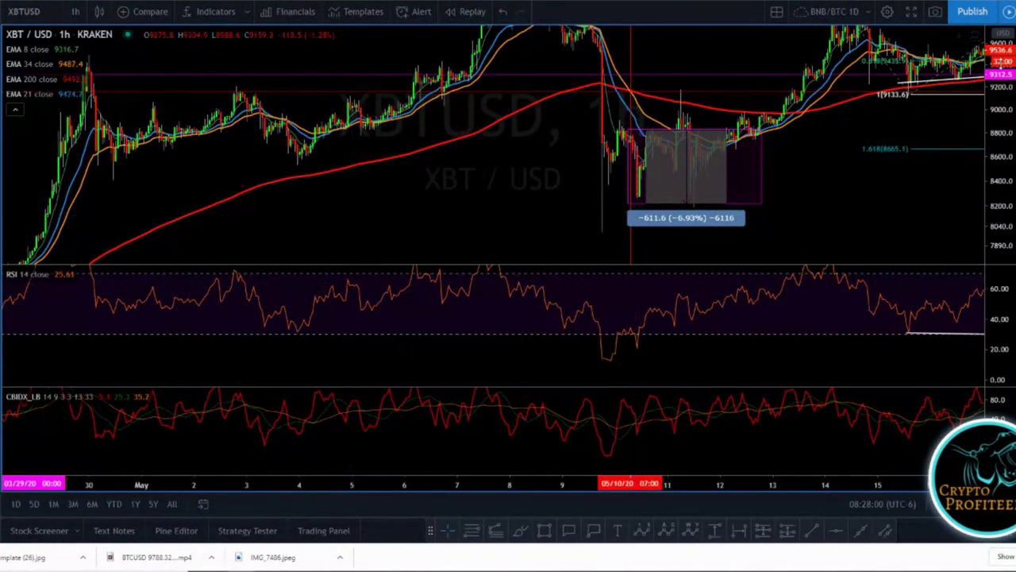
drag(985, 118, 993, 210)
scroll(750, 181, down, 10)
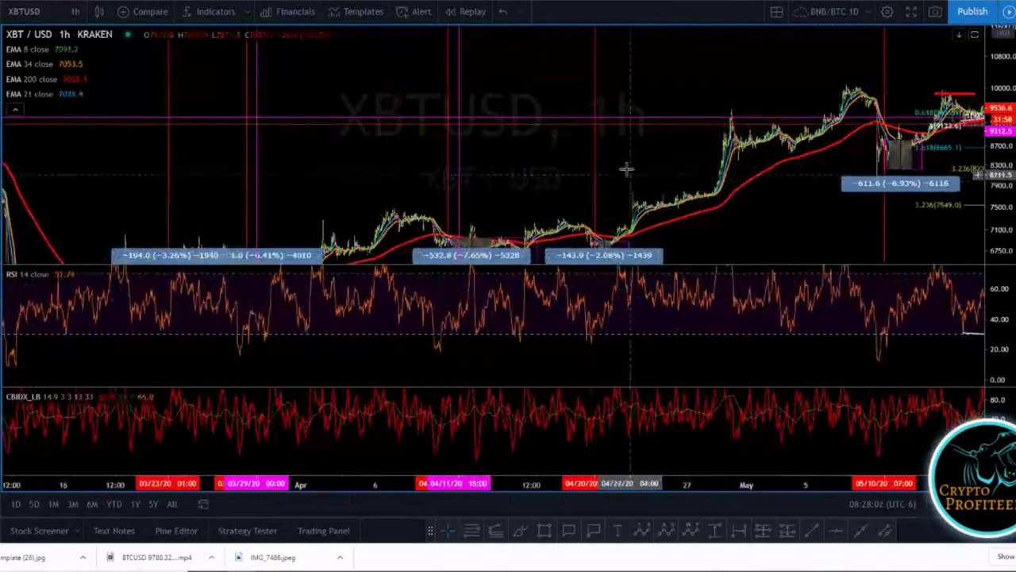
drag(594, 106, 585, 68)
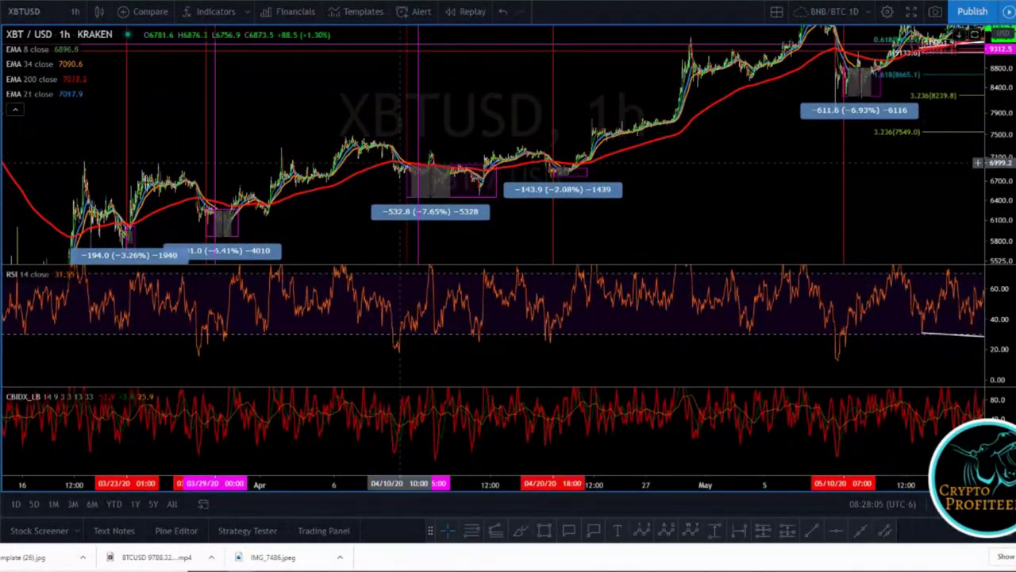
drag(692, 146, 687, 132)
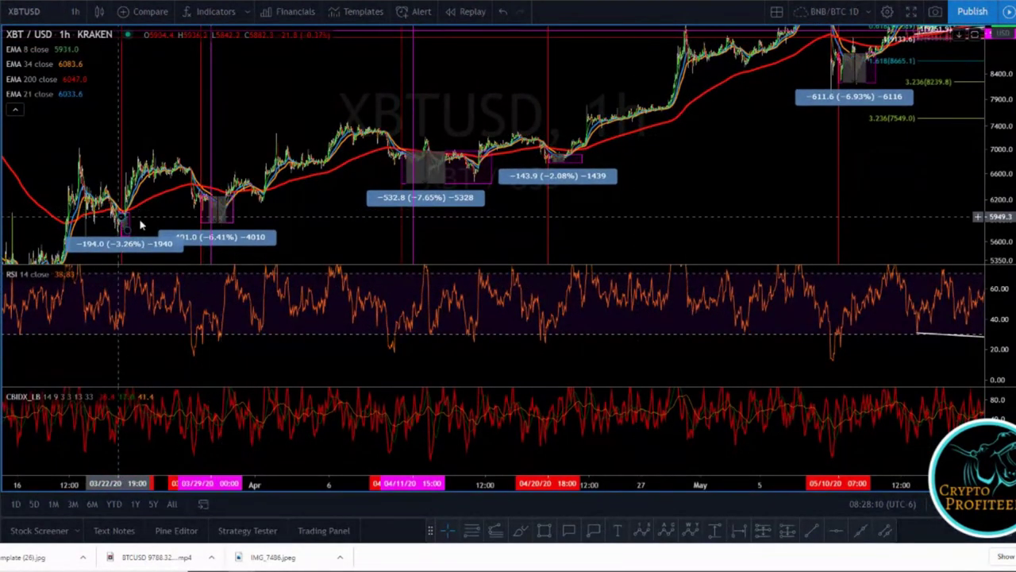
- Add a red vertical line at the current drop, 05/21/20 08:00
drag(663, 181, 367, 271)
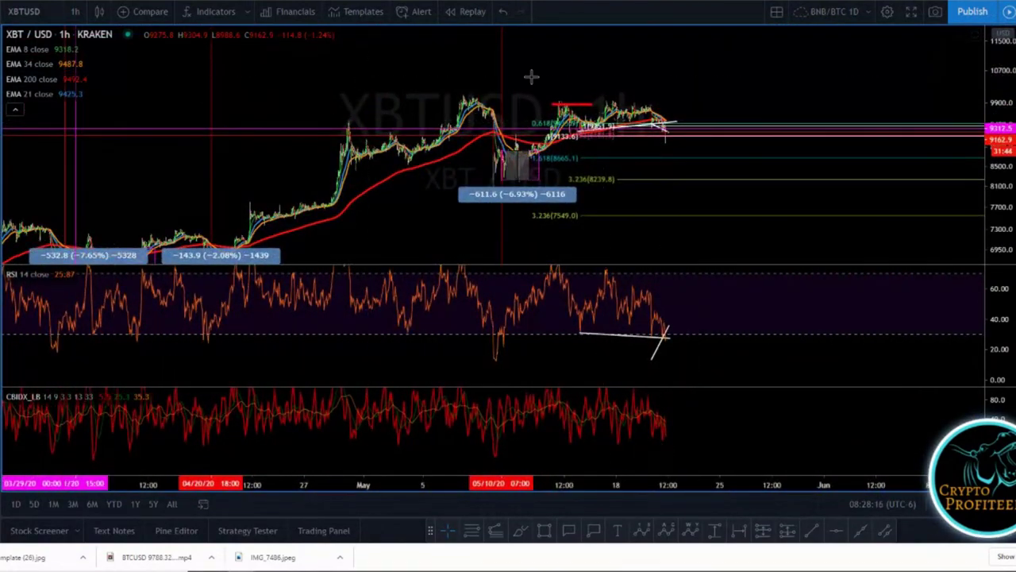
key(alt+v)
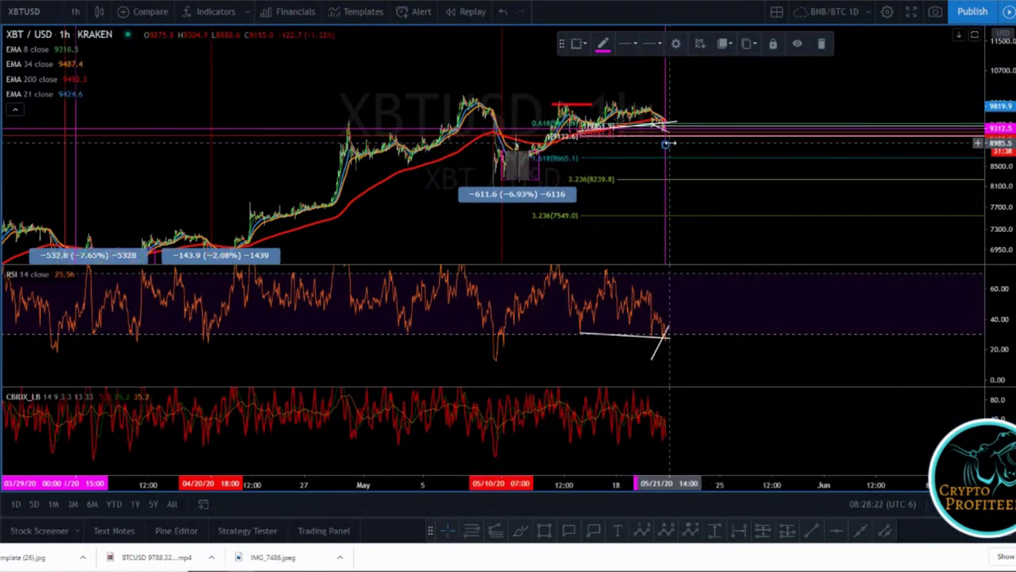
click(604, 46)
click(612, 78)
- Compare the red and magenta markers from March 23 onward with the current May 21 drop across price, moving averages and RSI
drag(427, 220, 686, 152)
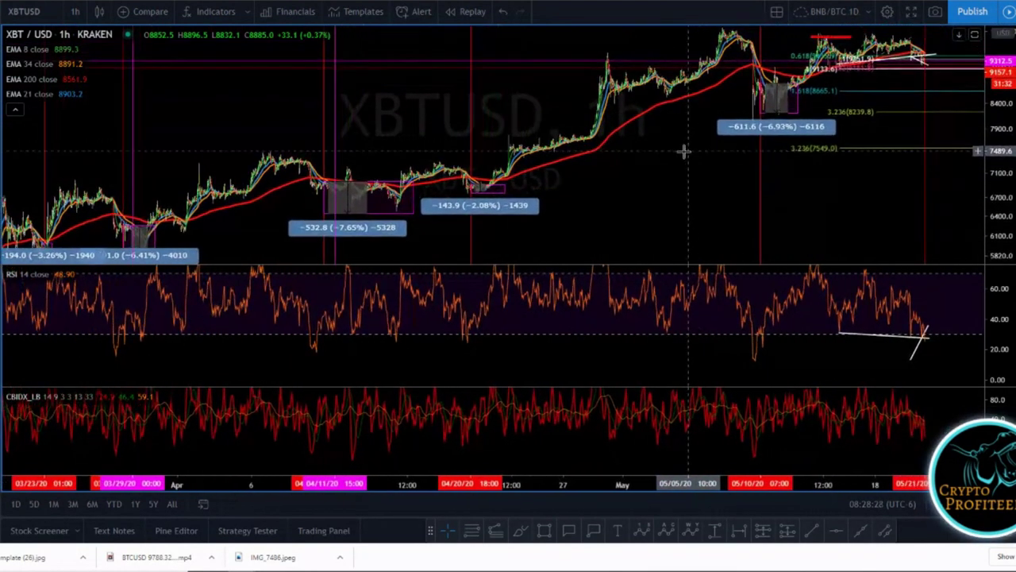
scroll(687, 151, down, 3)
scroll(940, 58, down, 4)
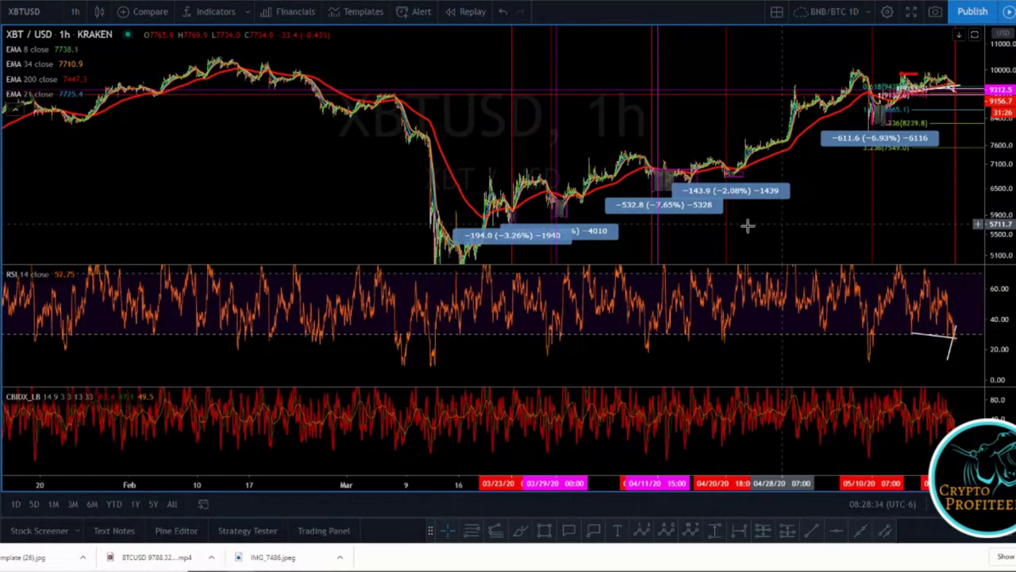
drag(718, 212, 613, 204)
scroll(621, 163, up, 4)
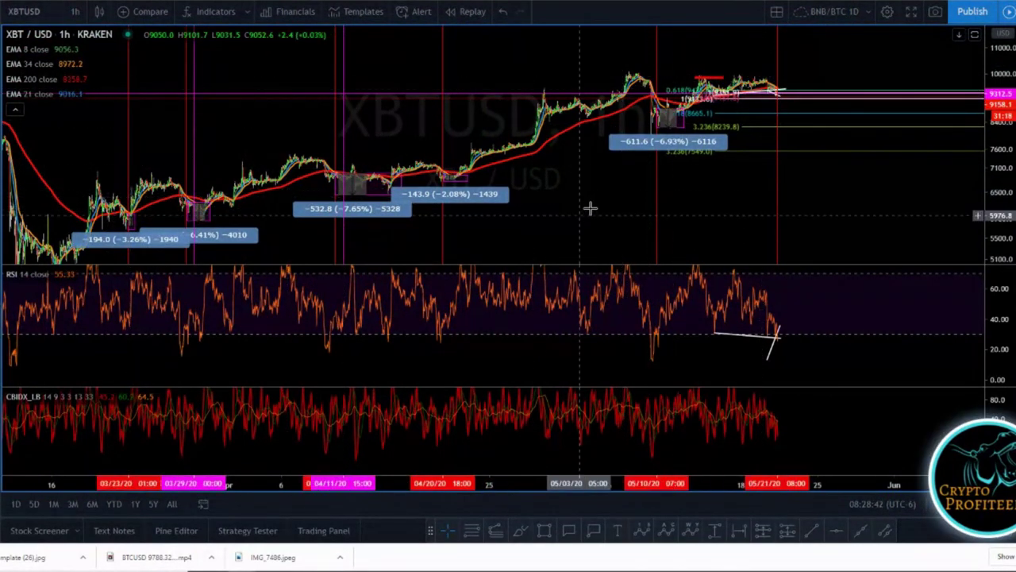
drag(606, 193, 673, 143)
drag(999, 159, 999, 101)
drag(639, 168, 585, 242)
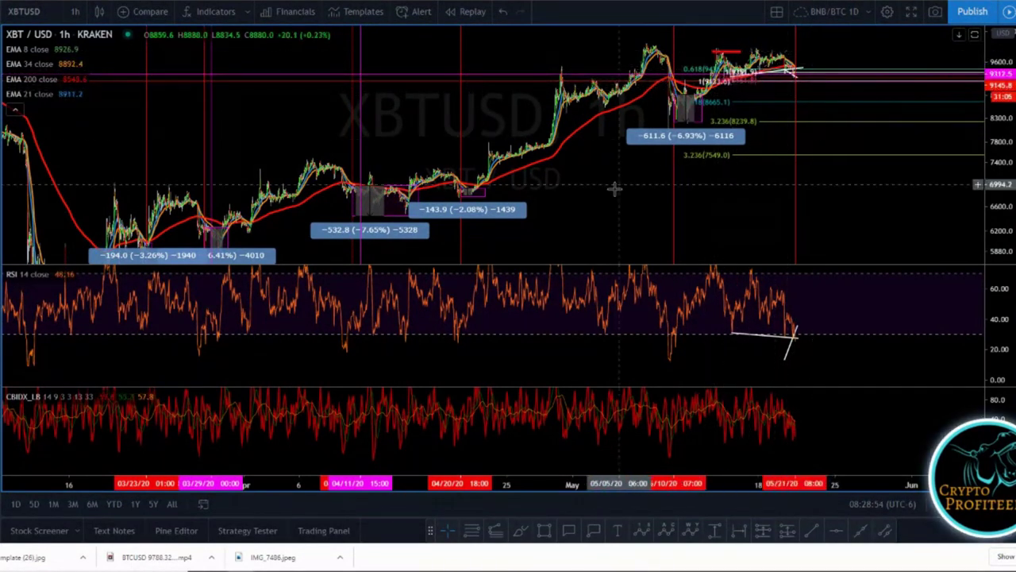
drag(683, 151, 733, 152)
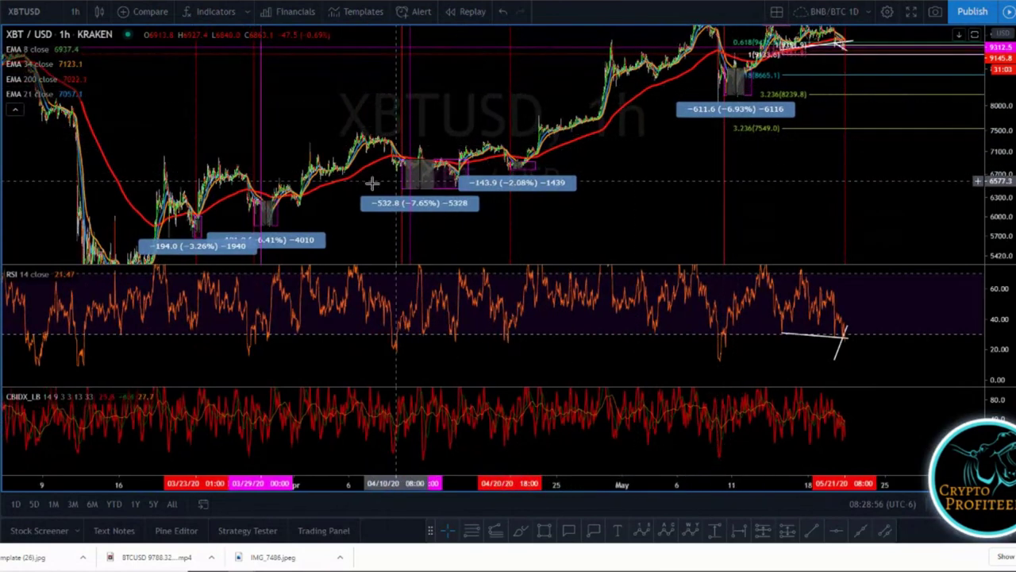
drag(634, 199, 632, 187)
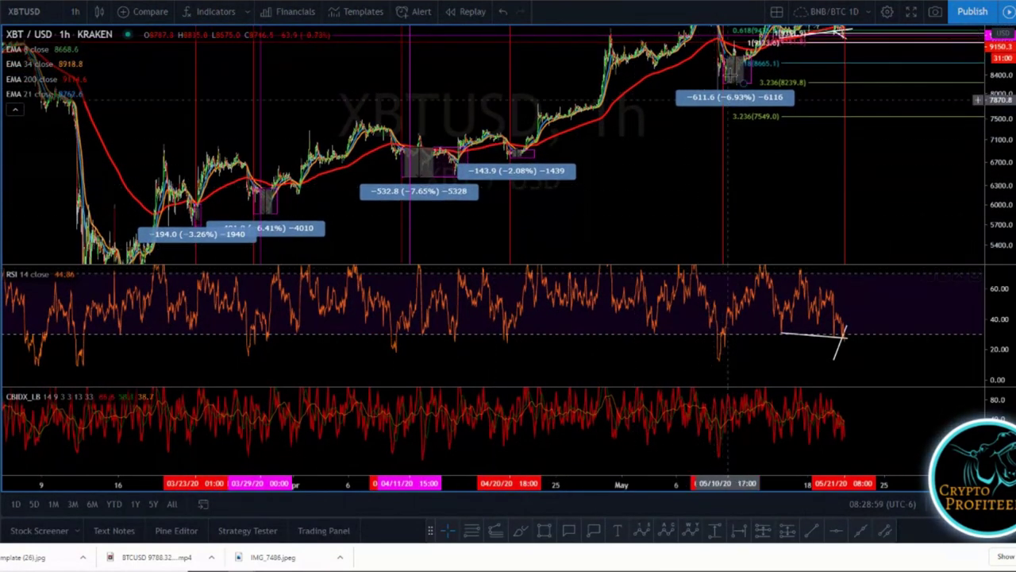
- Draw a falling trend line under the price lows of May 9 and May 10, ending near 8205
scroll(669, 181, up, 1)
scroll(671, 183, up, 5)
drag(344, 231, 665, 220)
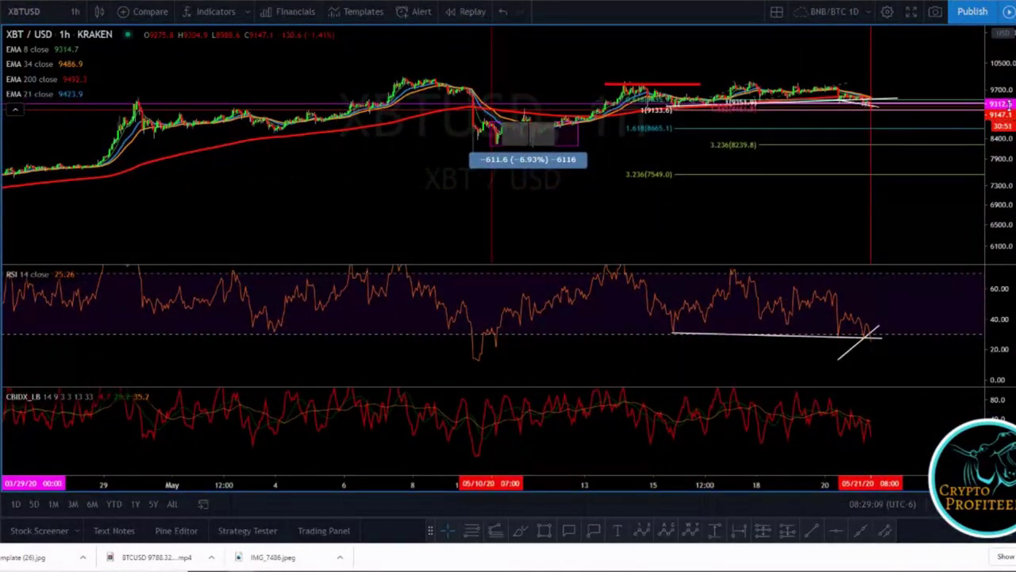
drag(524, 214, 528, 213)
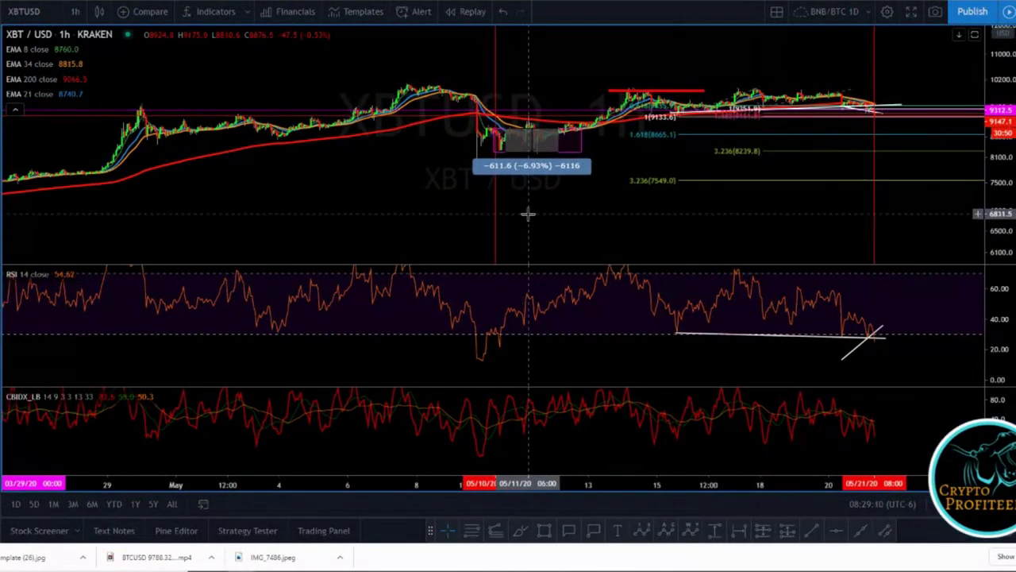
scroll(530, 213, down, 3)
scroll(648, 230, up, 2)
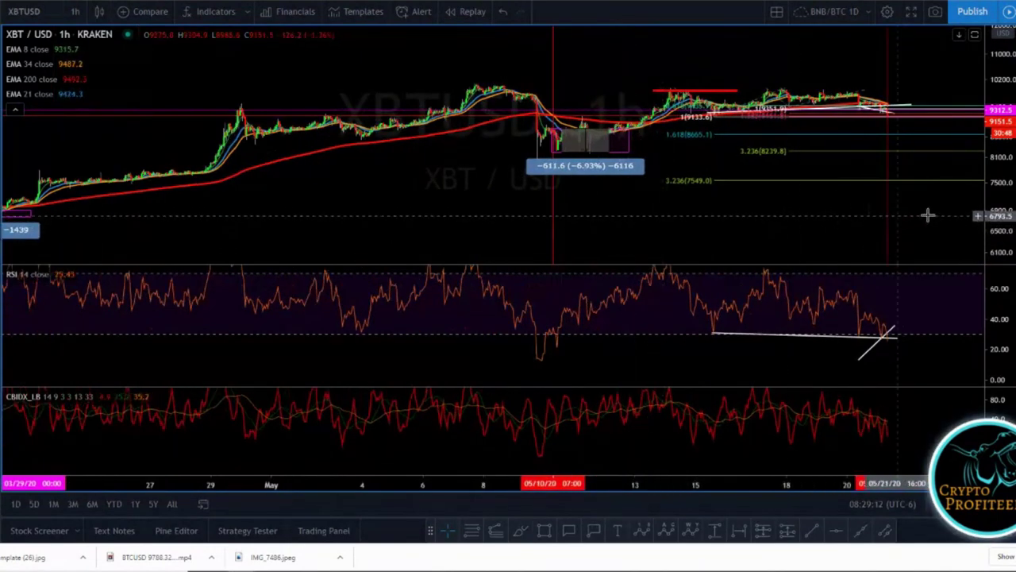
scroll(503, 182, up, 3)
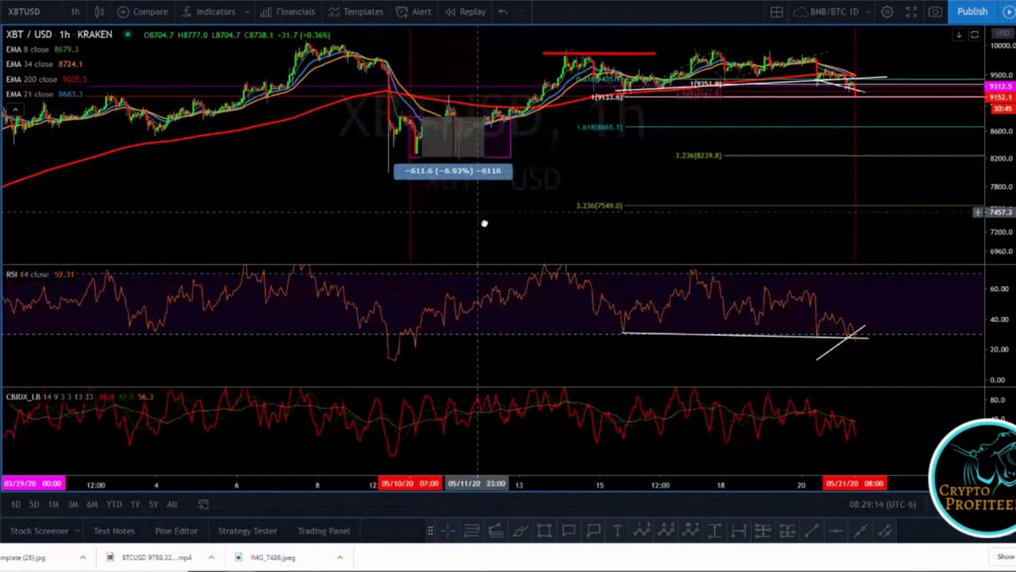
drag(482, 221, 503, 243)
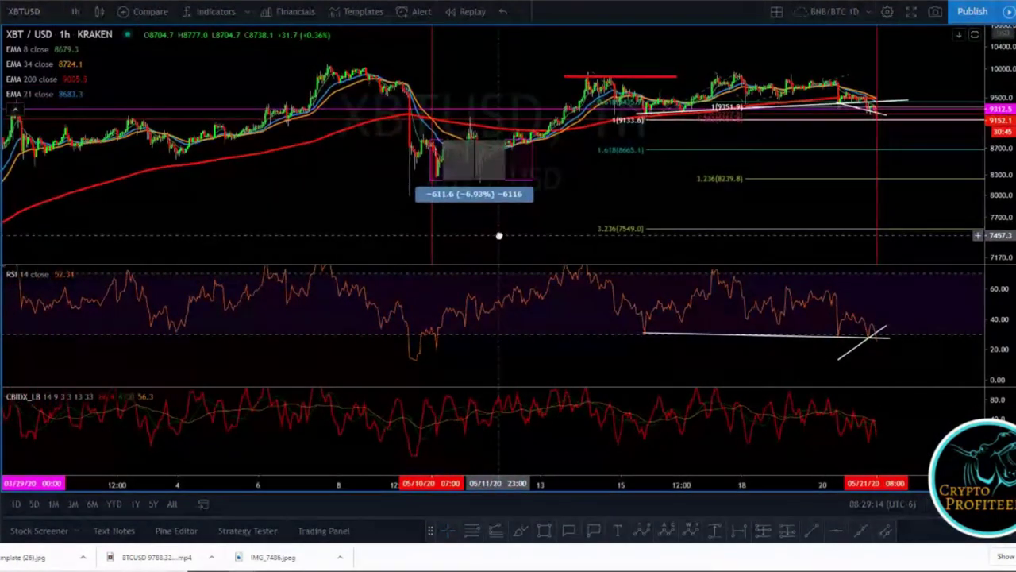
click(43, 67)
click(97, 67)
click(402, 147)
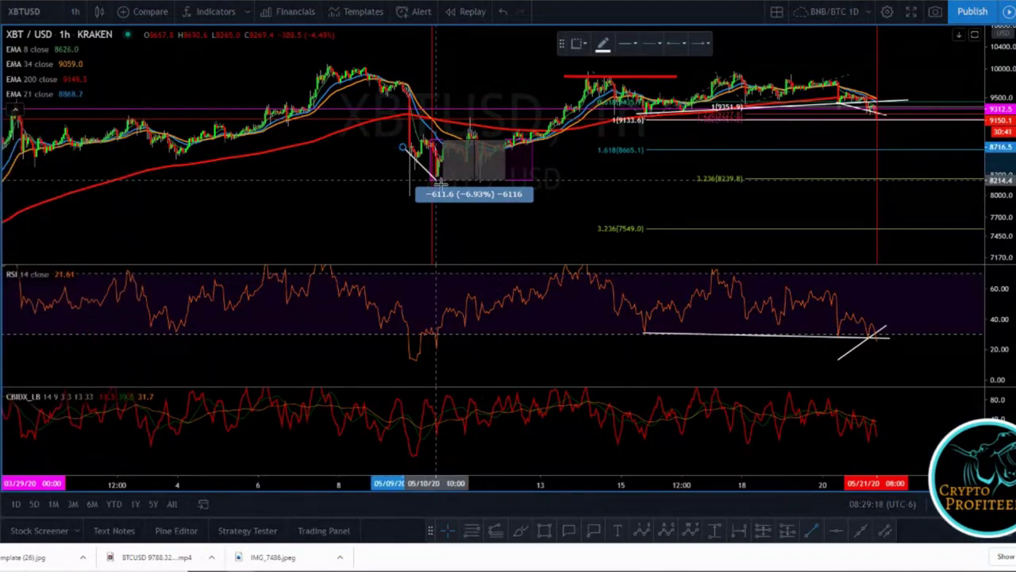
click(436, 181)
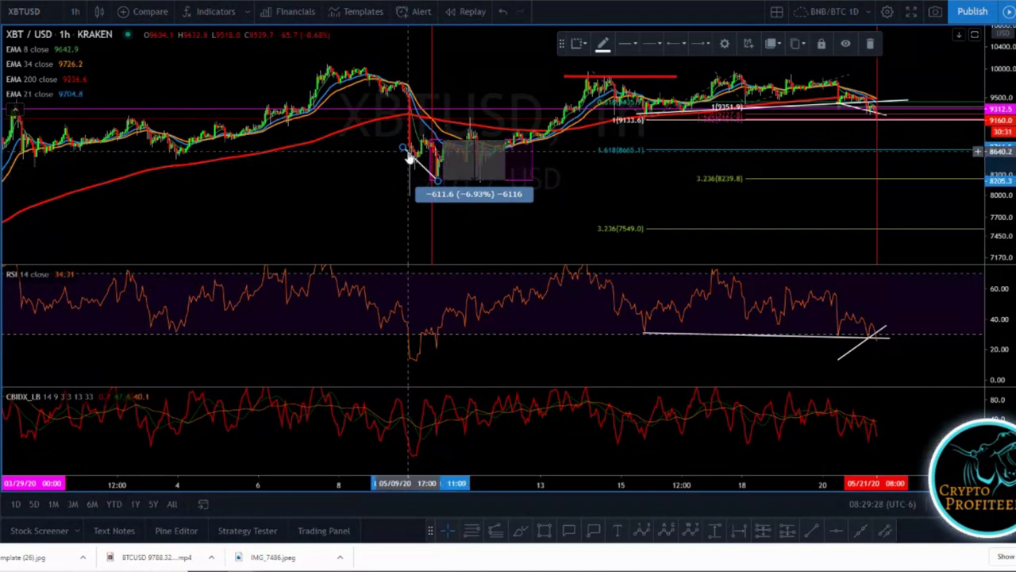
- Draw rising trend lines under the May 9 to May 10 lows of both the RSI and the CBIDX_LB indicator
click(1, 62)
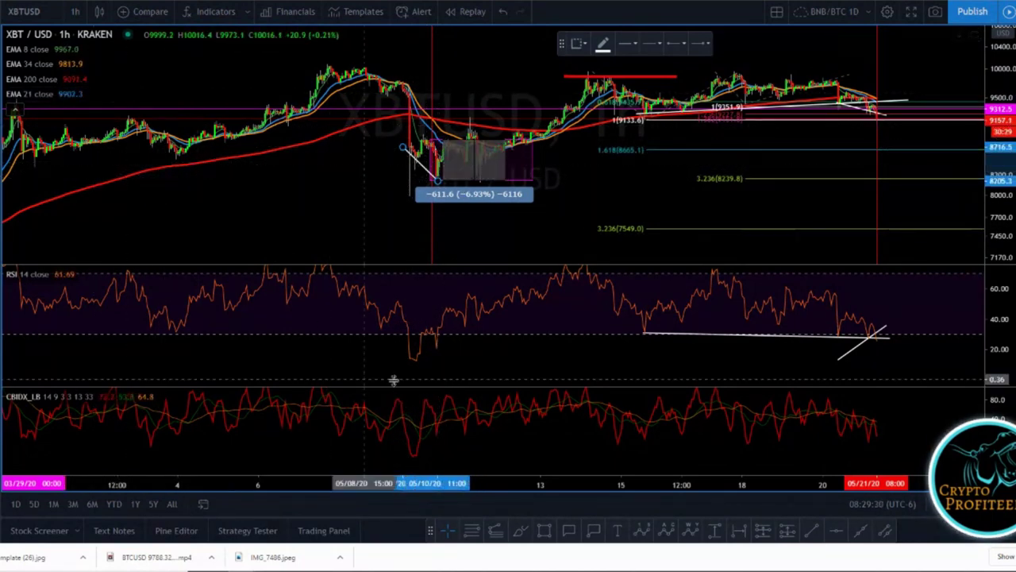
click(410, 365)
click(450, 343)
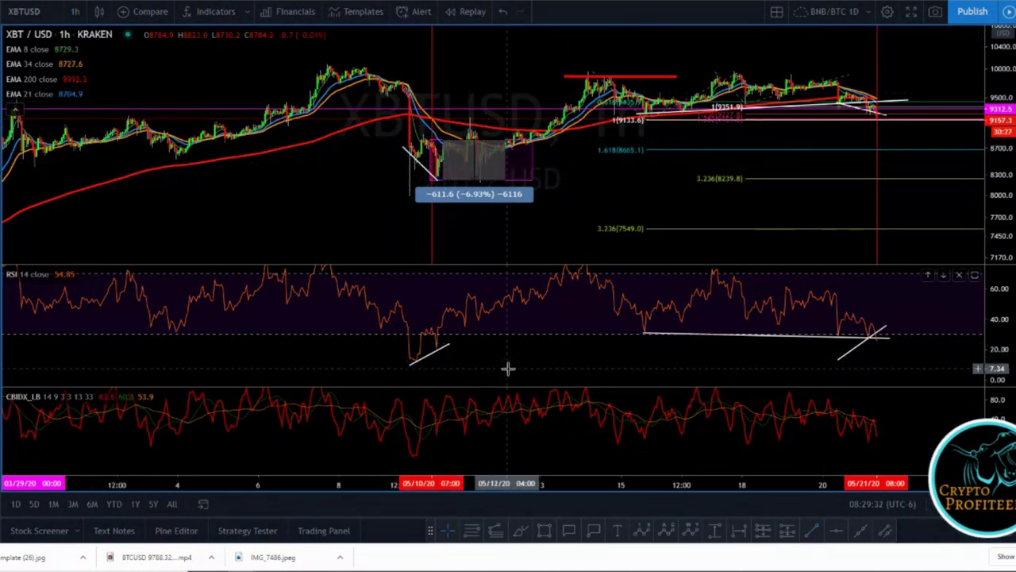
click(1, 62)
click(412, 457)
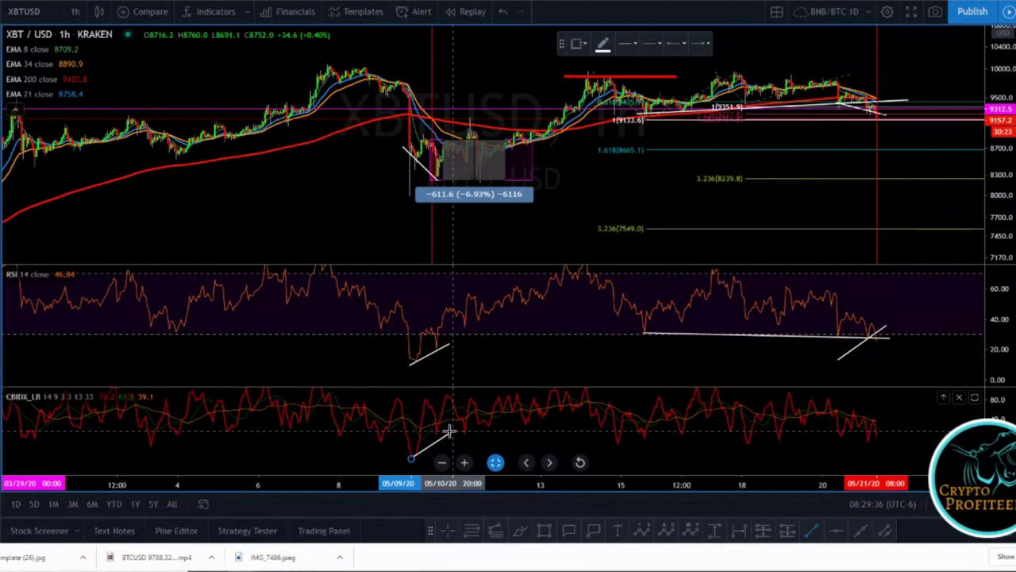
click(447, 433)
click(468, 437)
- Circle the CBIDX_LB curve in red with the Brush just above the end of its May 10 trend line
click(2, 115)
click(448, 344)
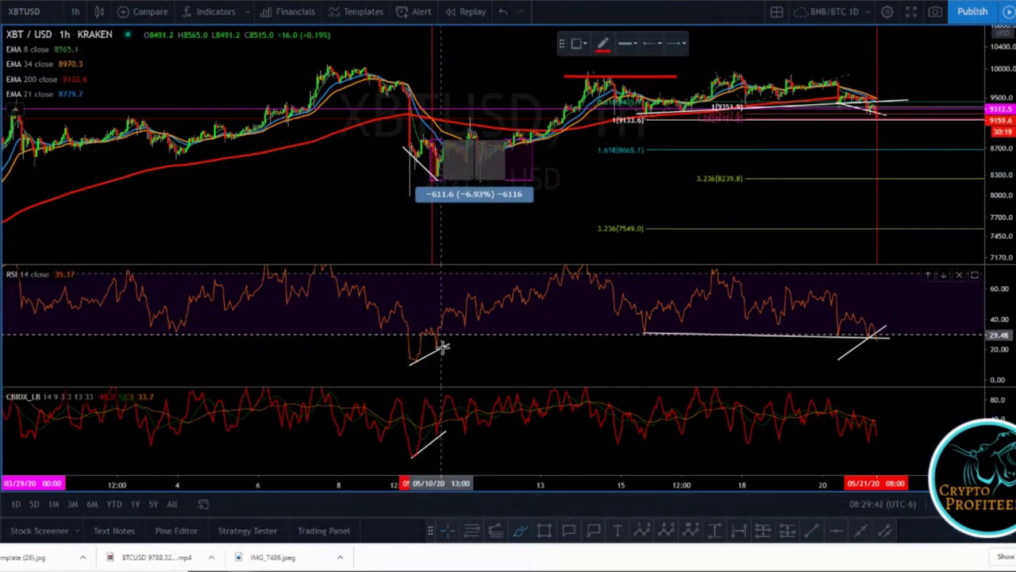
drag(445, 415, 433, 415)
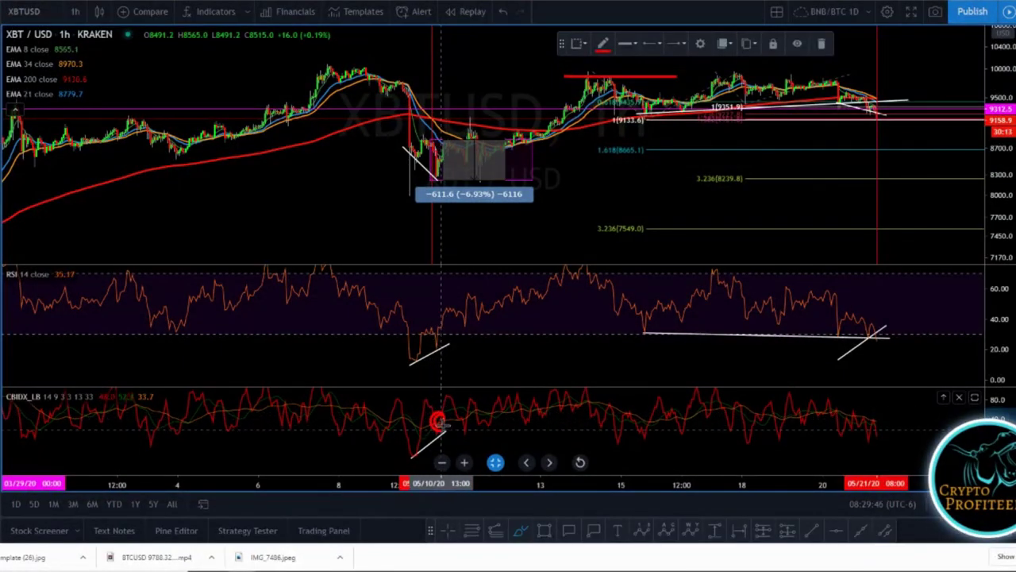
- Move the Price Range measurement of the April 20 pullback off its candles to around April 22 to 23
drag(291, 193, 652, 107)
drag(192, 224, 676, 182)
drag(1007, 202, 981, 32)
scroll(620, 168, up, 5)
drag(611, 175, 872, 178)
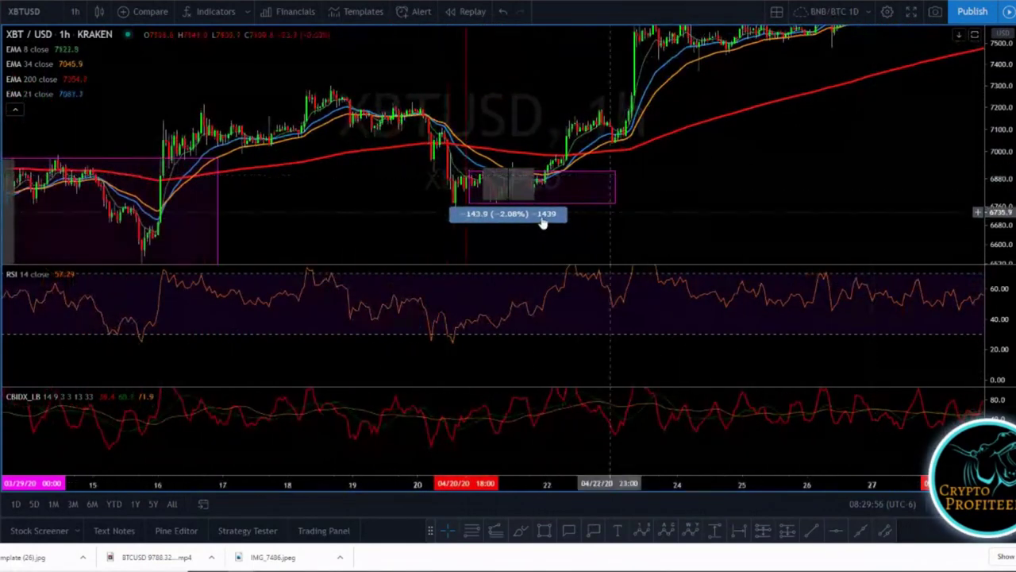
mouse_move(517, 221)
mouse_down()
mouse_move(679, 219)
mouse_move(609, 219)
mouse_up()
click(497, 224)
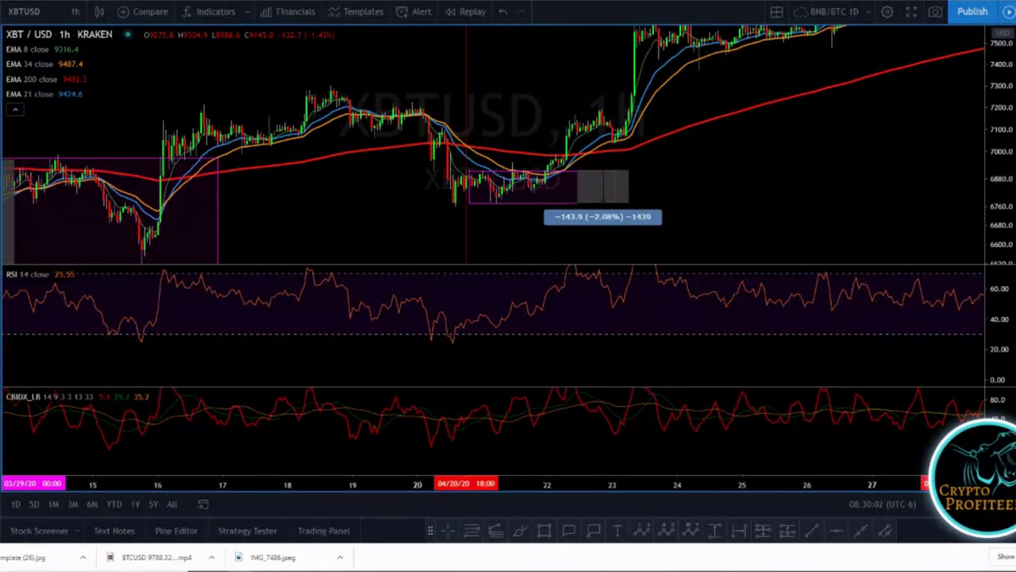
- Draw a rising trend line under the April 20 and April 21 price lows, ending near 6802 at April 21 08:00
click(469, 199)
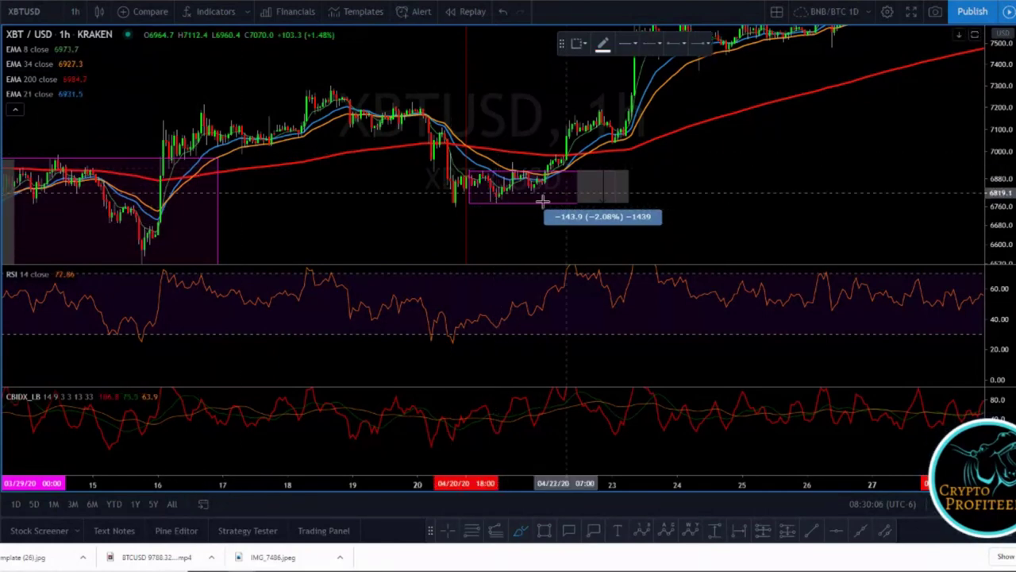
click(448, 203)
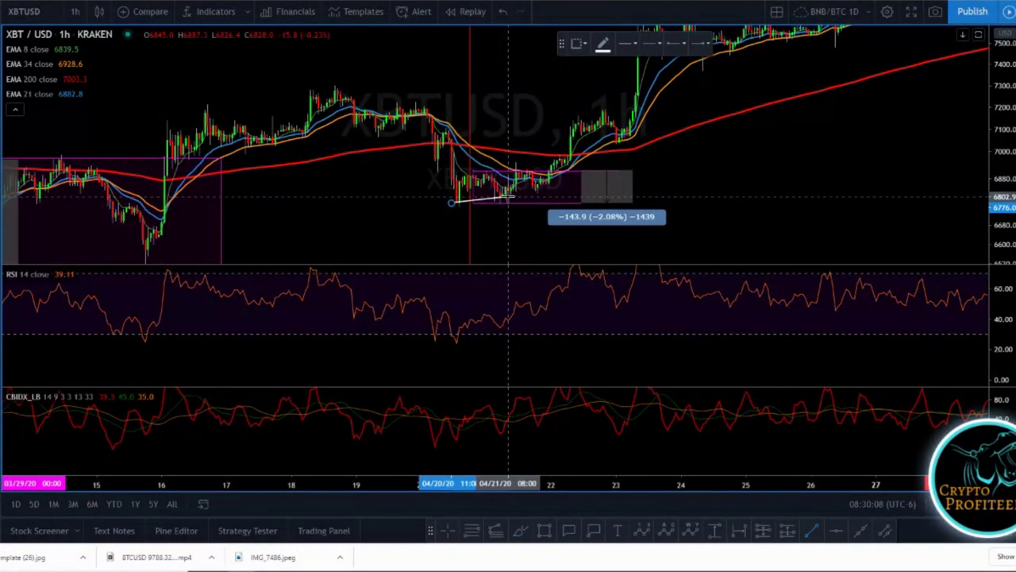
click(509, 197)
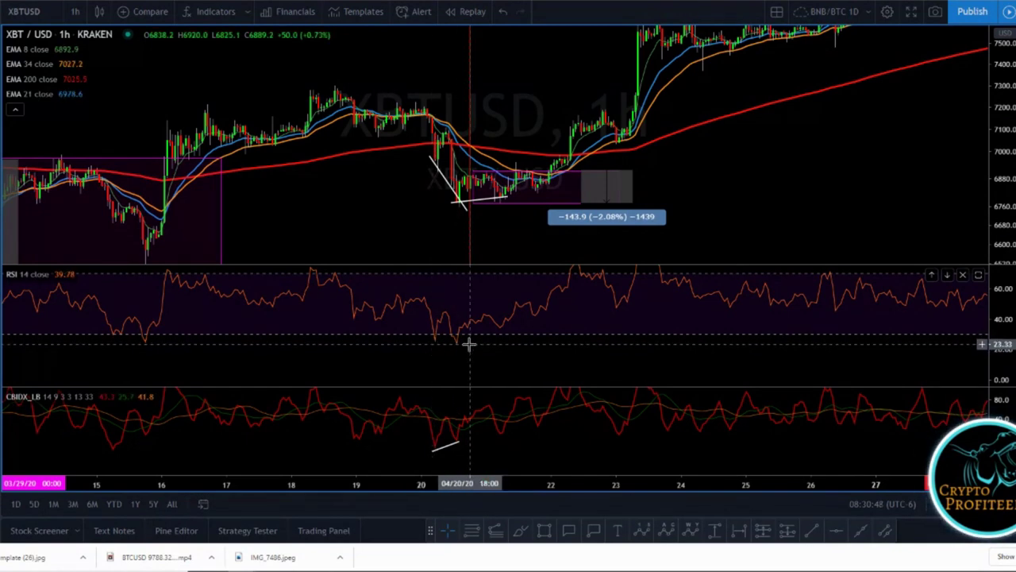
- Place a horizontal line across the RSI at about 40, through the lows around April 20
drag(516, 358, 488, 386)
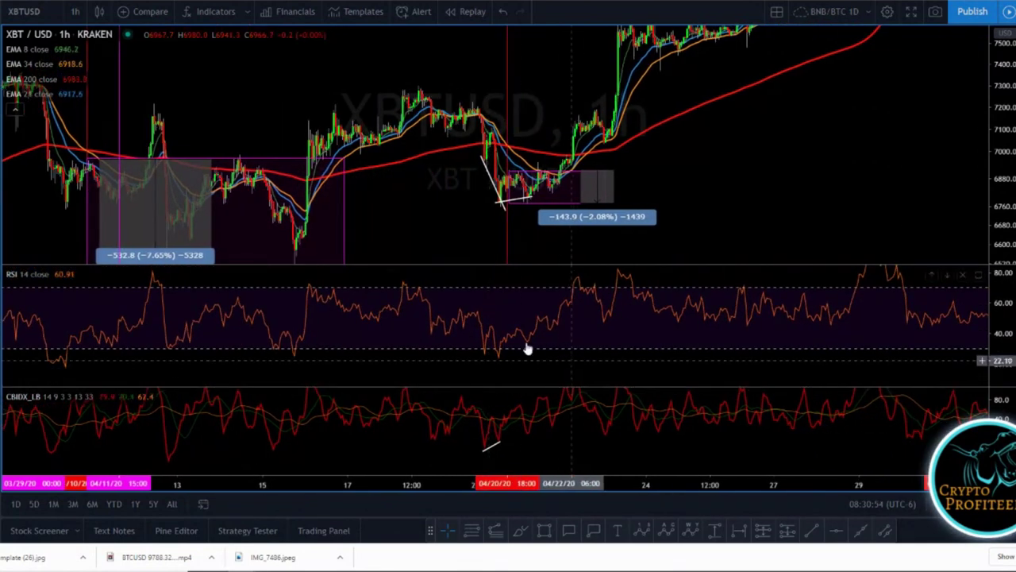
click(1, 63)
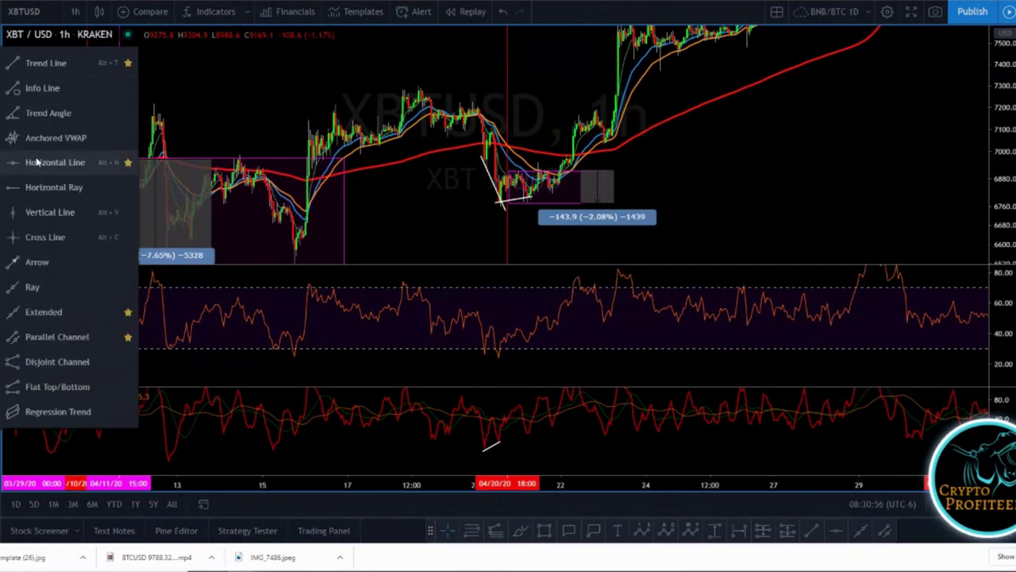
click(54, 162)
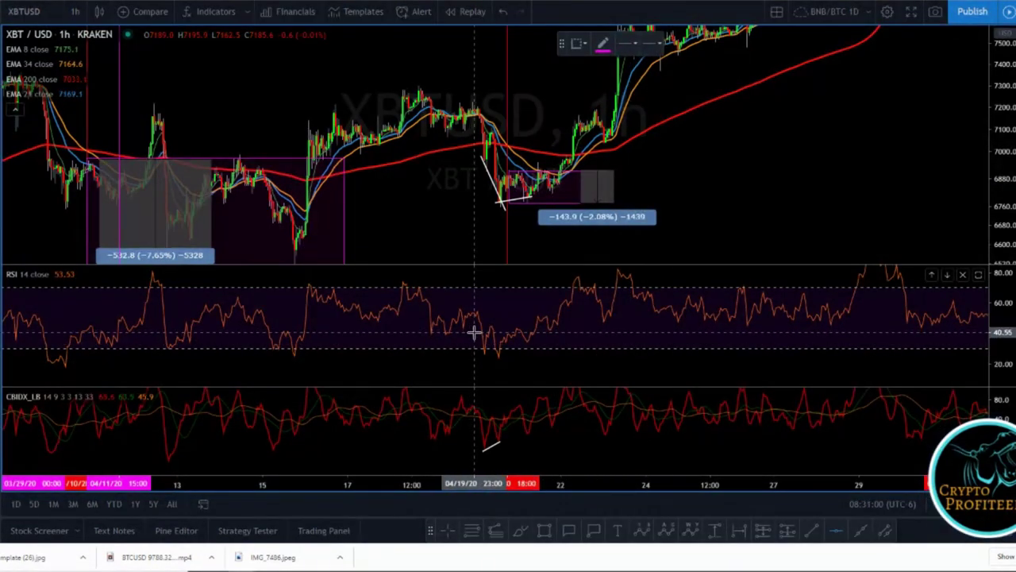
click(494, 343)
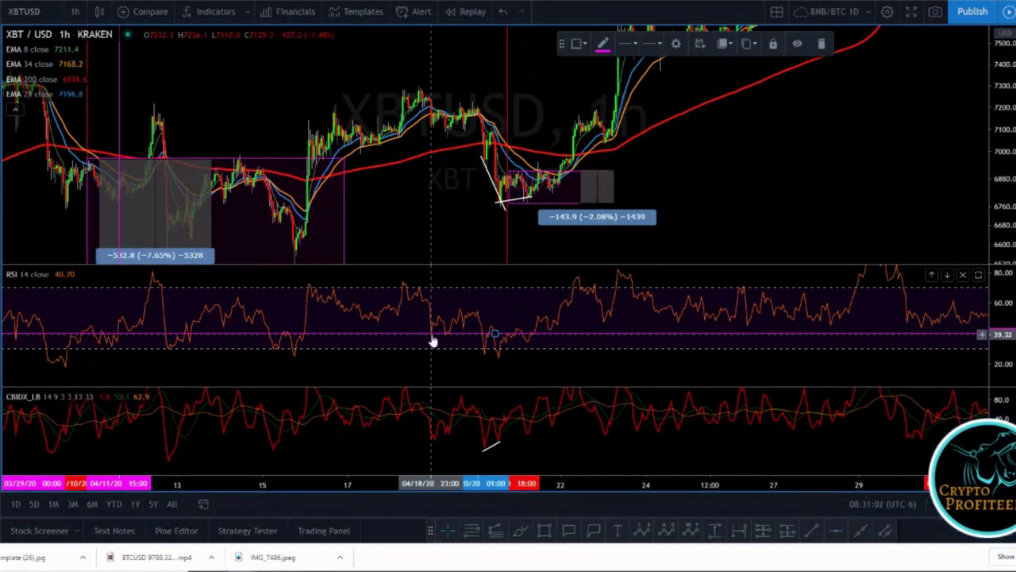
- Recolor the RSI horizontal line white and raise it to about 41.78
click(603, 46)
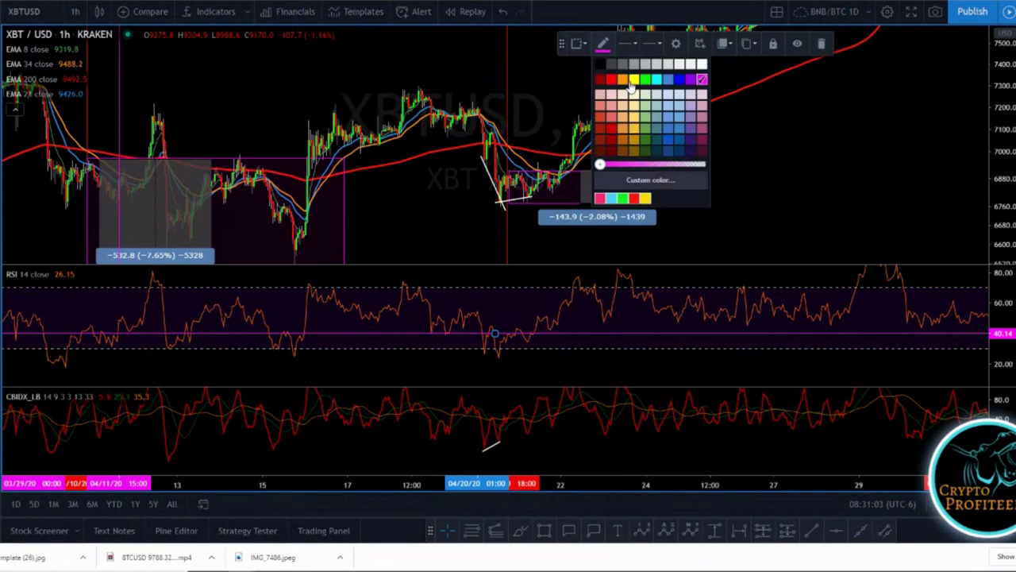
click(701, 67)
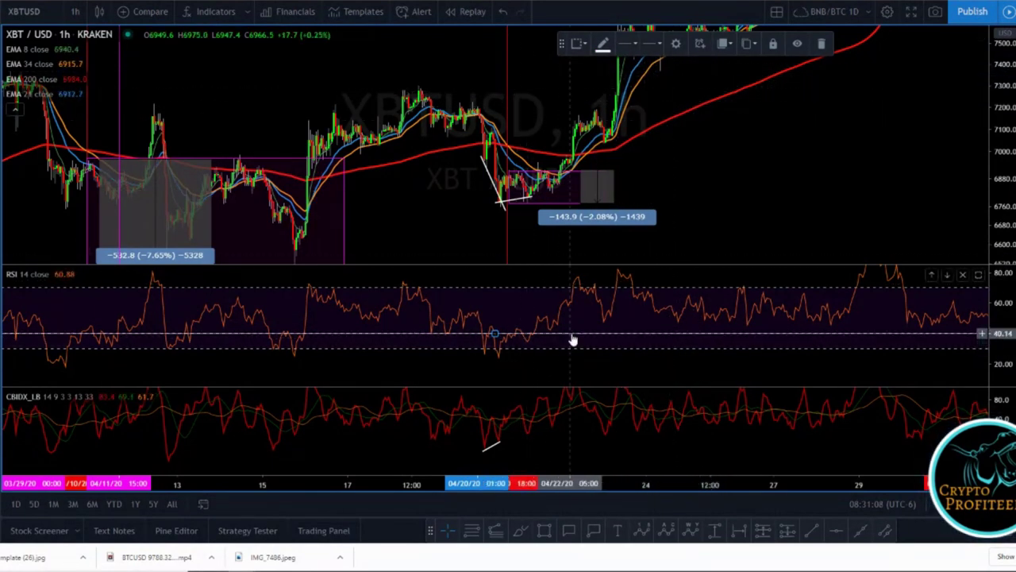
drag(572, 334, 582, 331)
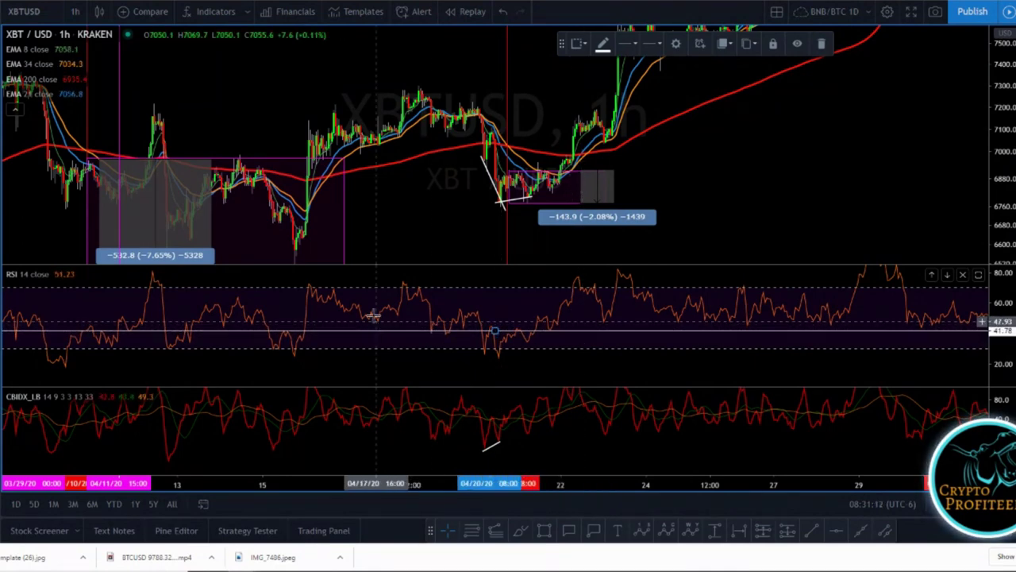
- Underline in red with the Brush the price and RSI lows of April 3 to 6 and of around April 1
scroll(424, 213, down, 2)
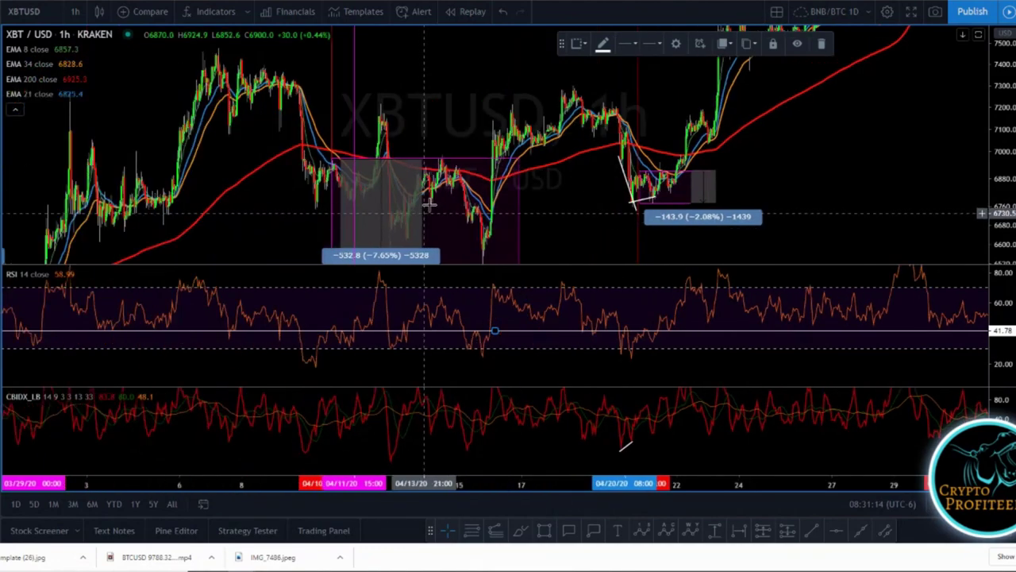
scroll(429, 205, down, 3)
drag(992, 75, 996, 141)
drag(878, 170, 739, 157)
scroll(714, 229, down, 2)
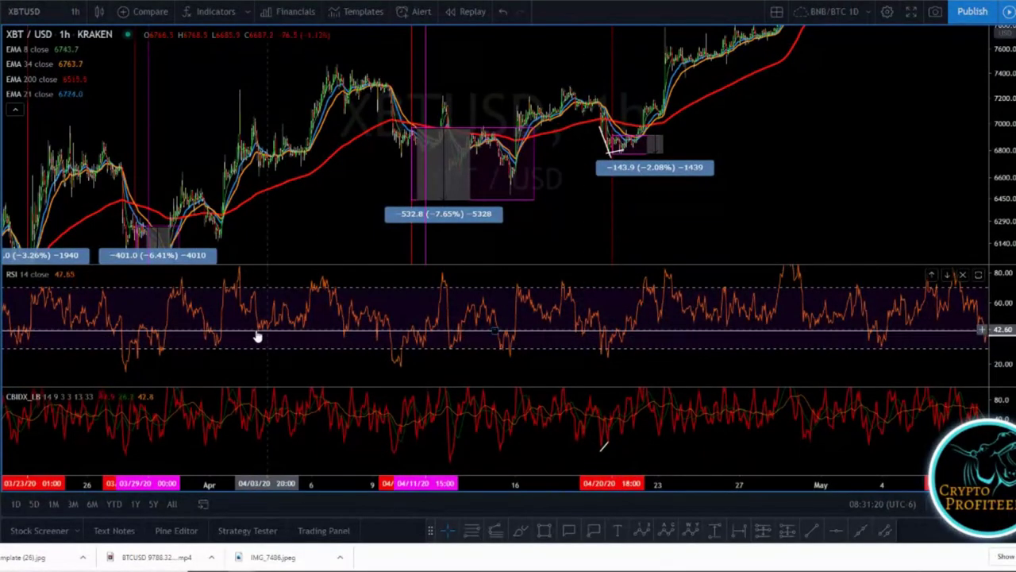
mouse_move(285, 171)
mouse_down()
mouse_move(293, 143)
mouse_move(299, 164)
mouse_up()
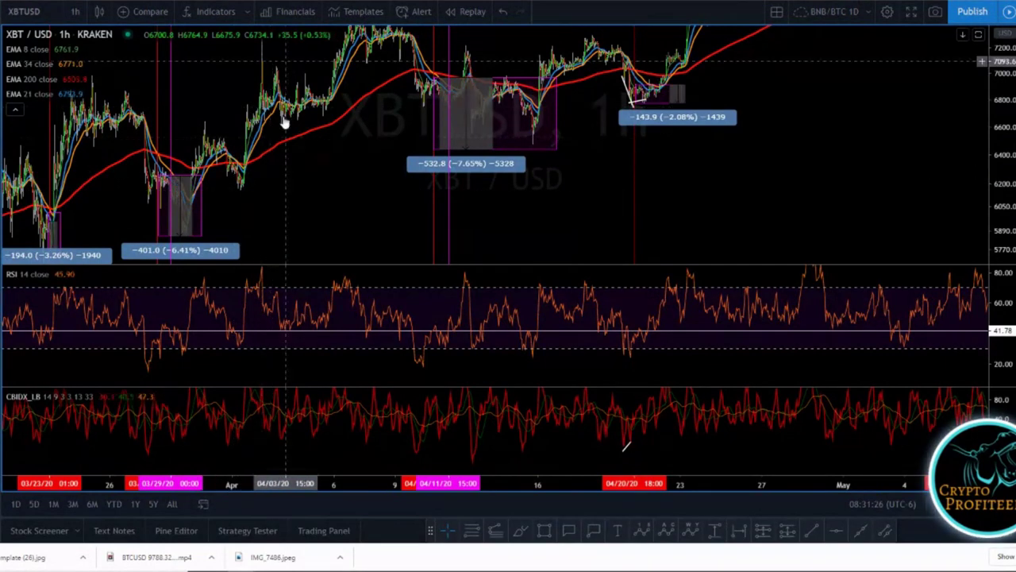
click(520, 530)
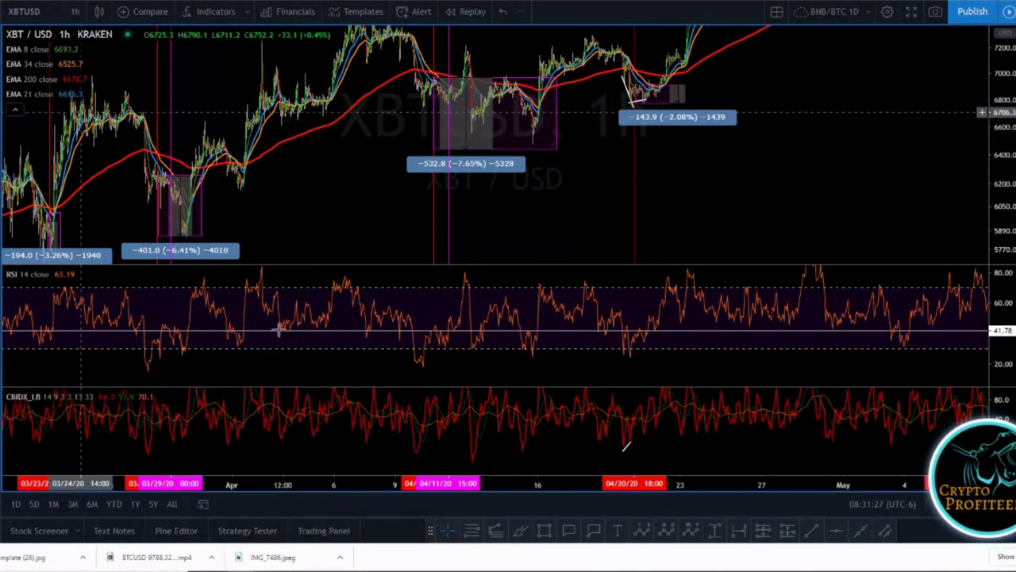
drag(271, 328, 339, 328)
drag(282, 118, 340, 118)
drag(231, 188, 253, 187)
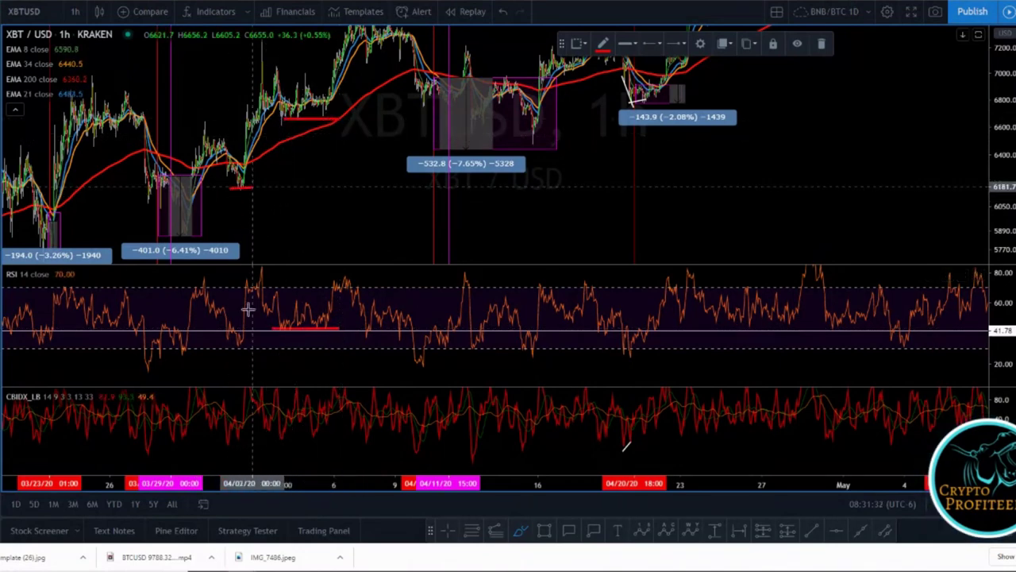
drag(230, 348, 246, 347)
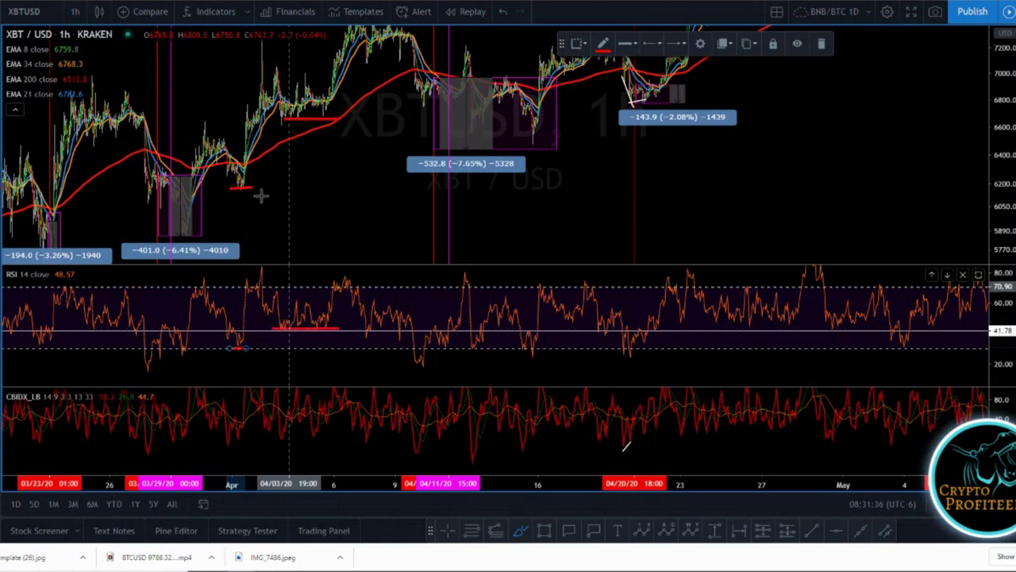
- Underline the RSI pullback lows from late April to mid-May in red with the Brush and circle the dip around May 15
drag(425, 302, 238, 343)
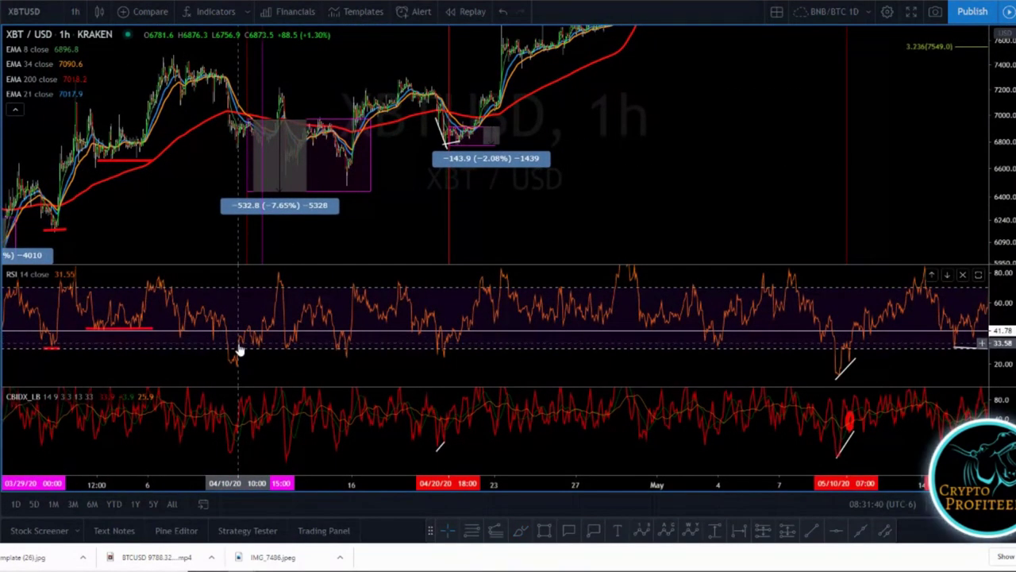
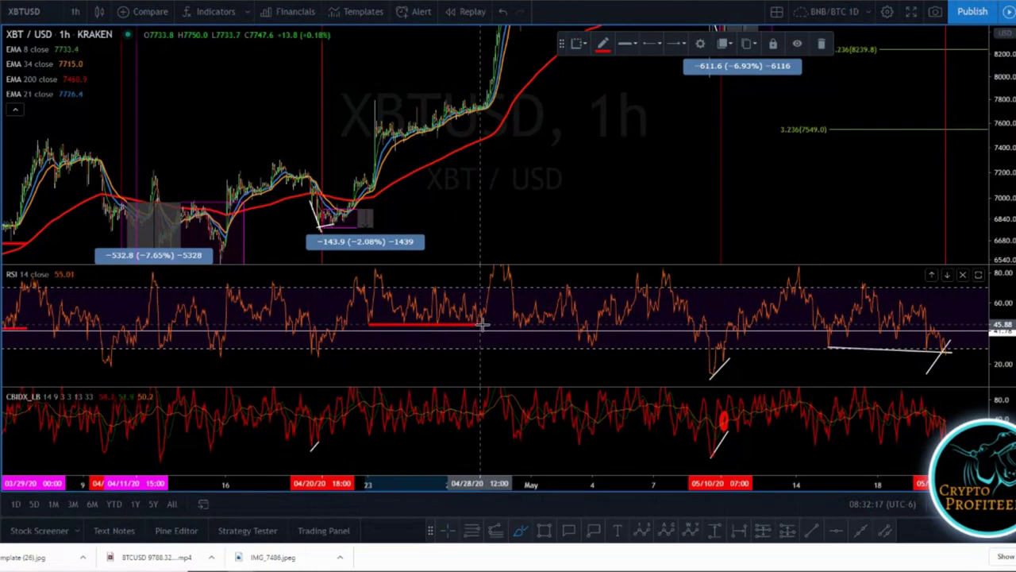
drag(514, 327, 642, 327)
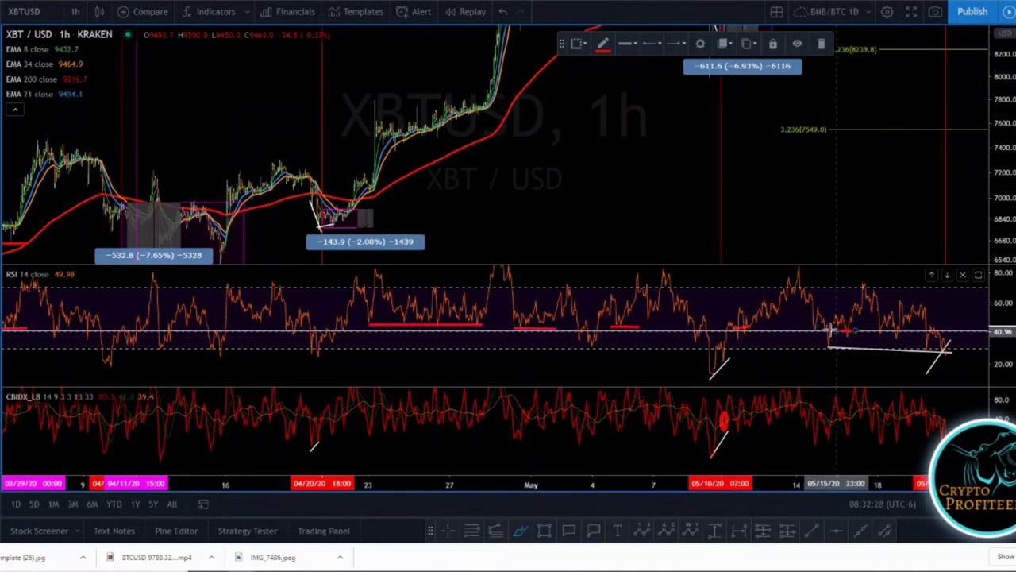
mouse_move(826, 334)
mouse_down()
mouse_move(833, 350)
mouse_move(821, 341)
mouse_move(827, 332)
mouse_up()
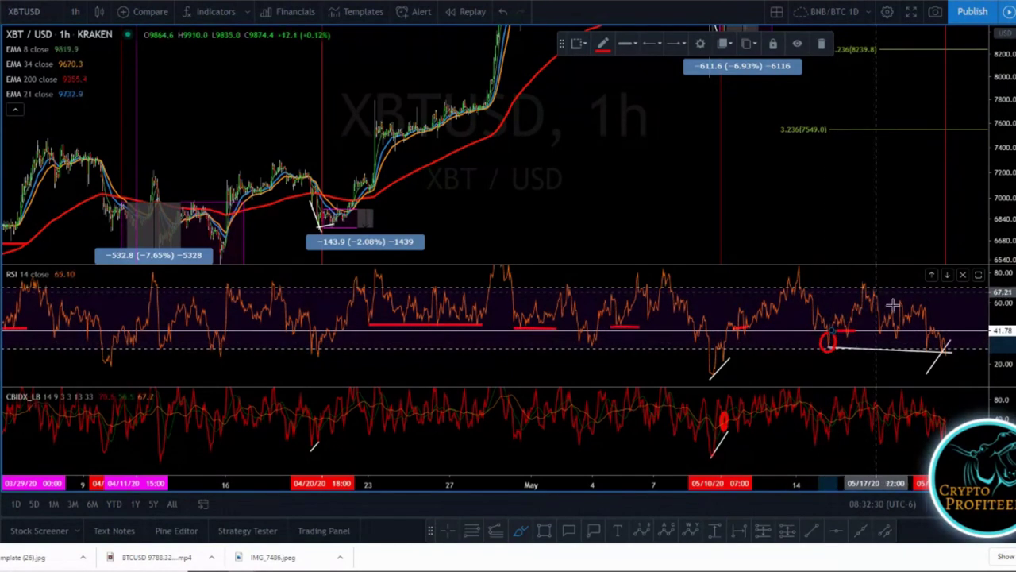
- Move the vertical line at the current drop to May 21 04:00 and circle that drop's price low in red with the Brush
drag(617, 148, 429, 350)
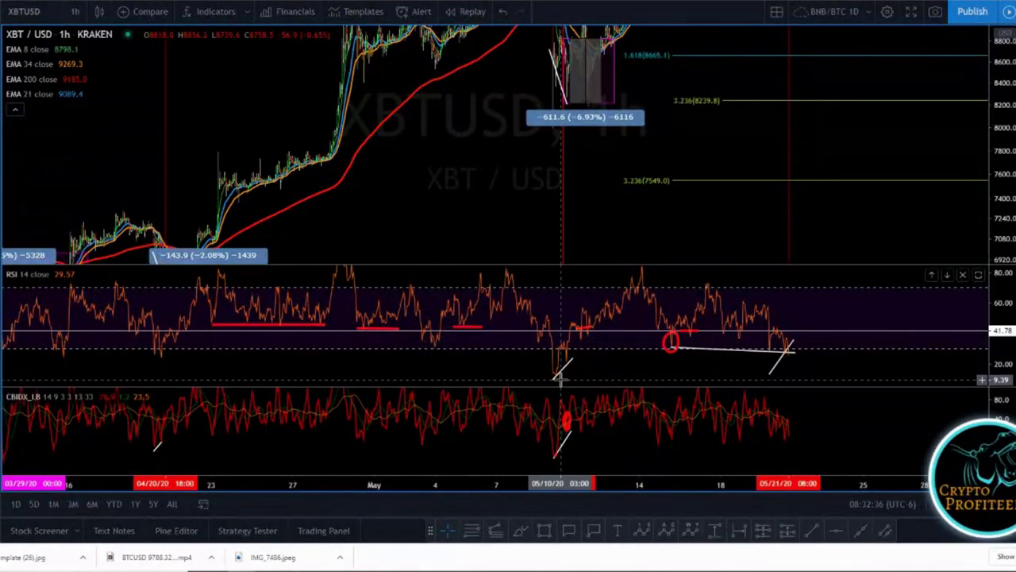
drag(436, 216, 401, 276)
drag(472, 239, 277, 243)
drag(516, 116, 585, 166)
scroll(565, 147, up, 1)
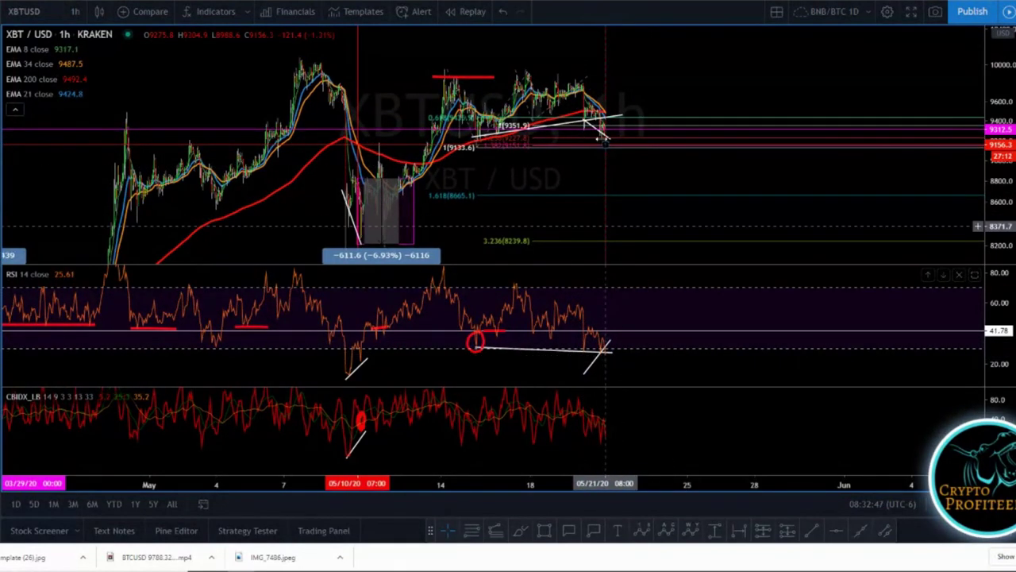
drag(607, 182, 601, 179)
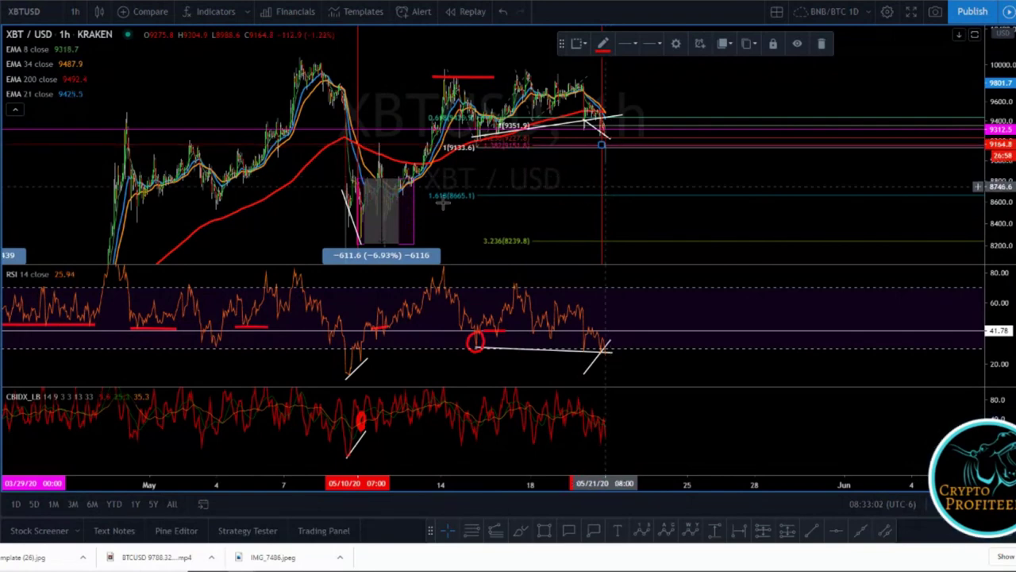
click(1, 131)
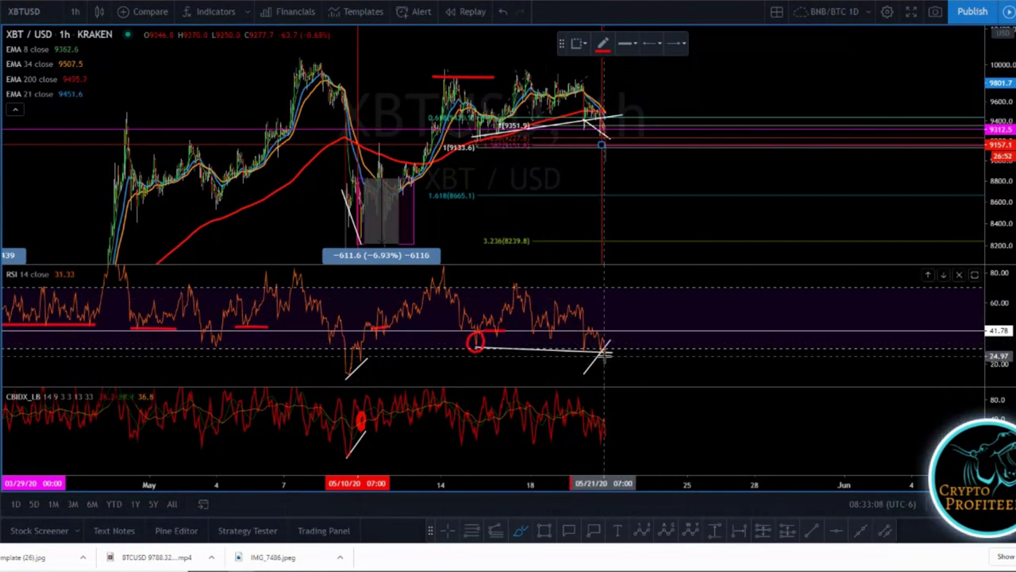
mouse_move(622, 147)
mouse_down()
mouse_move(608, 141)
mouse_move(616, 162)
mouse_up()
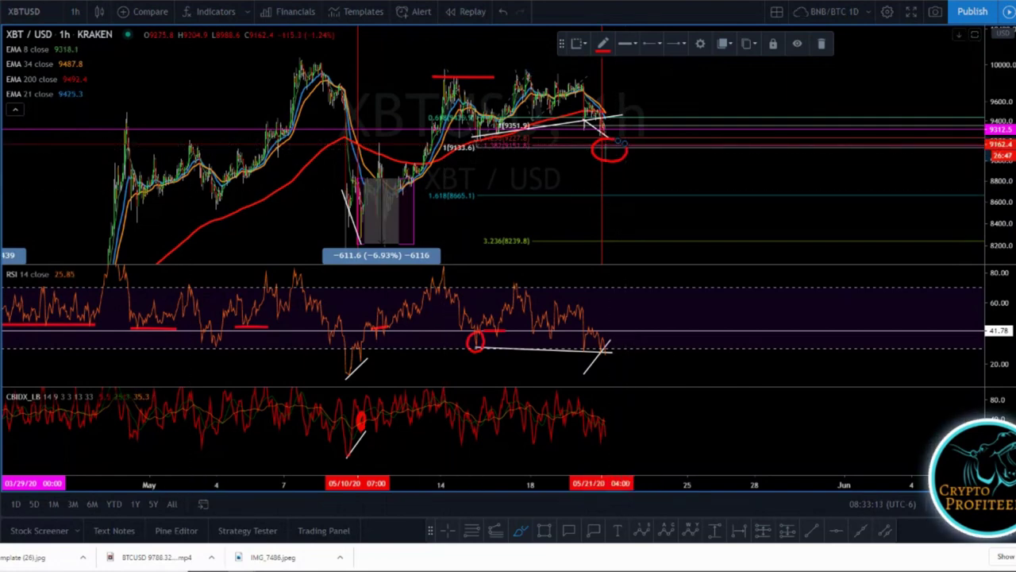
- Compare the circled May 21 drop with the marked pullbacks from late March to May 10 on price, RSI and CBIDX_LB
drag(658, 175, 734, 120)
scroll(719, 142, down, 2)
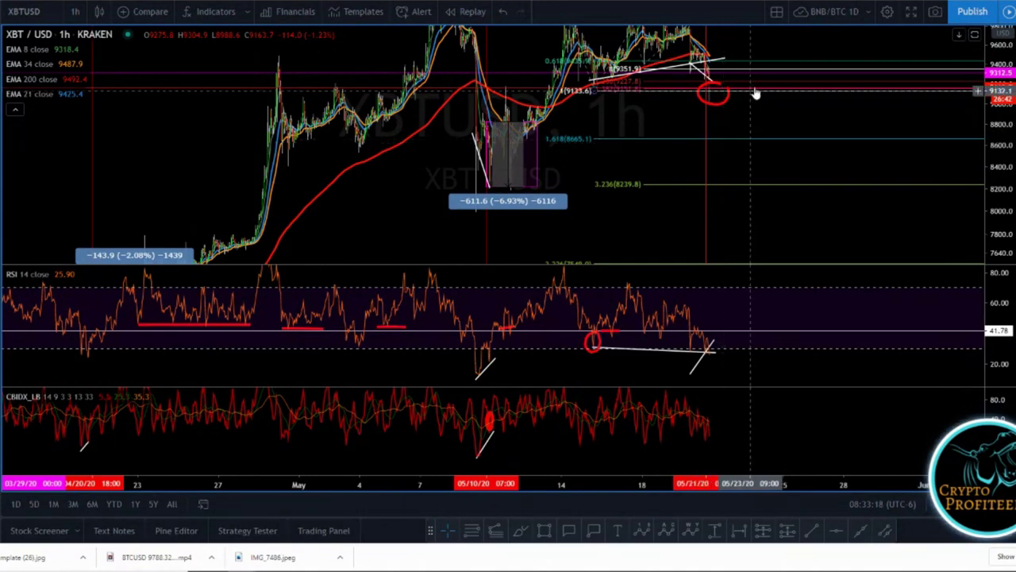
drag(771, 119, 637, 179)
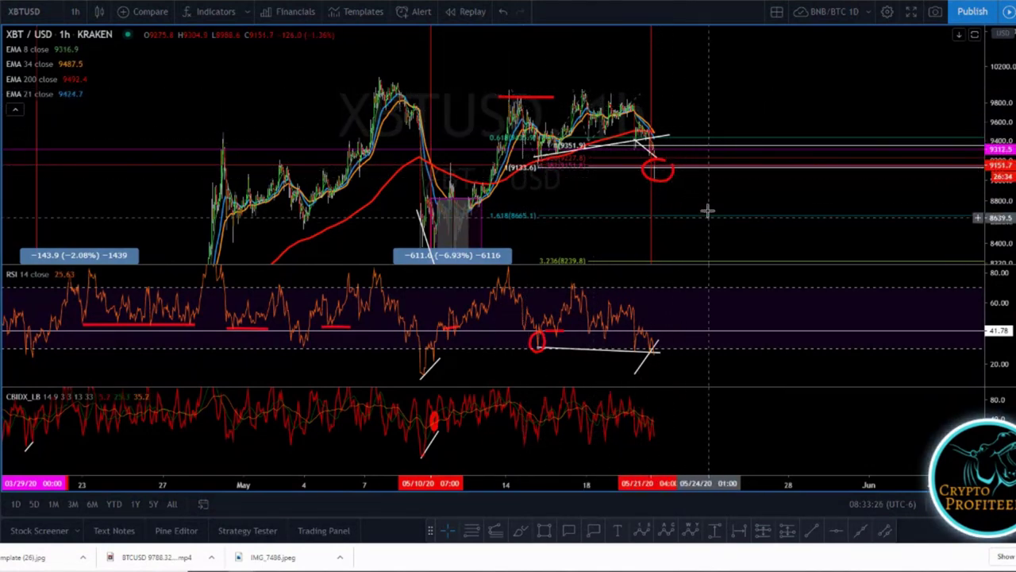
drag(690, 195, 695, 167)
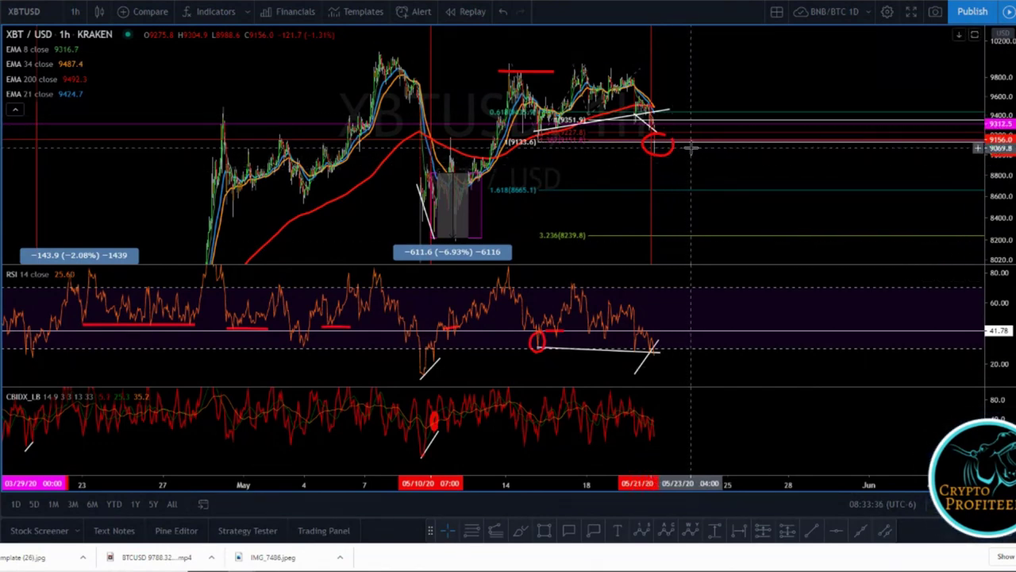
drag(719, 170, 715, 184)
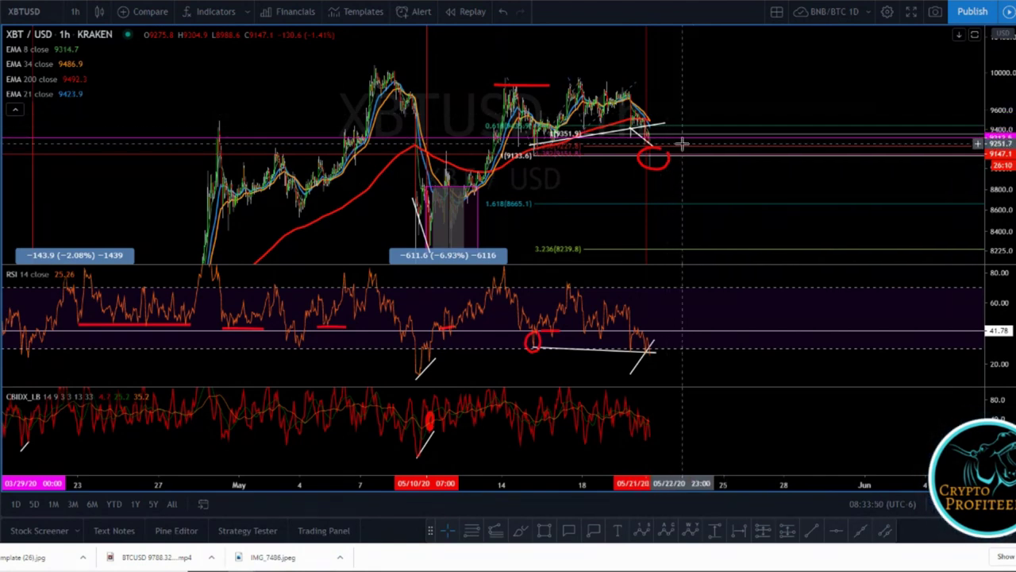
drag(596, 209, 638, 153)
scroll(643, 157, down, 2)
drag(999, 116, 998, 202)
scroll(827, 183, down, 2)
drag(515, 260, 670, 142)
drag(714, 100, 655, 183)
scroll(753, 159, up, 3)
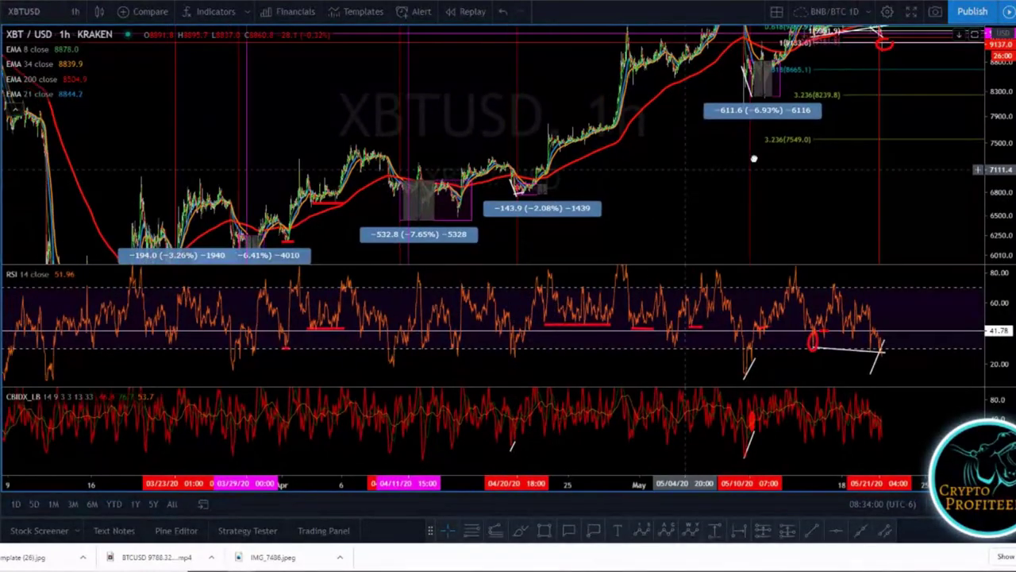
drag(593, 186, 793, 188)
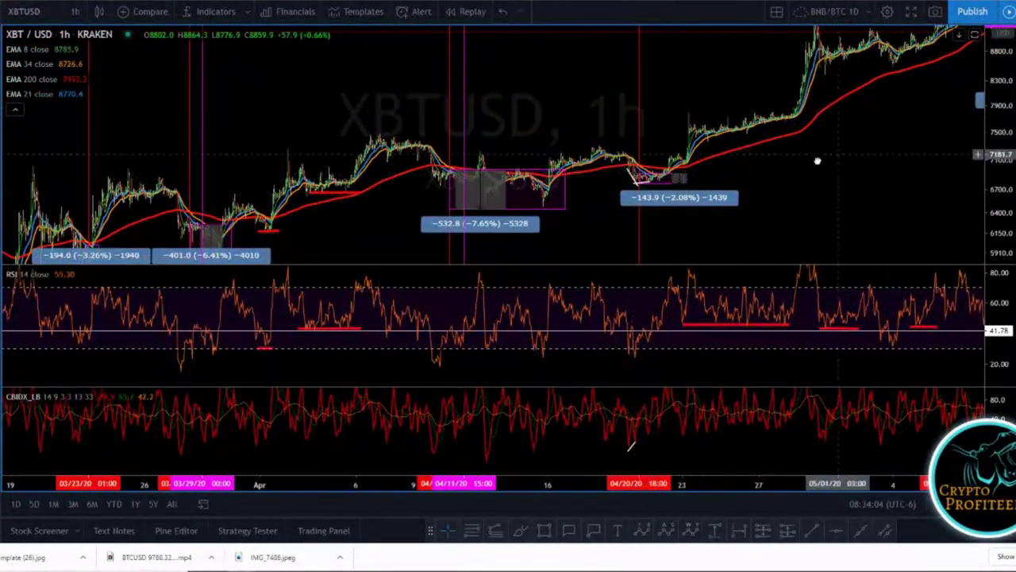
scroll(817, 159, right, 4)
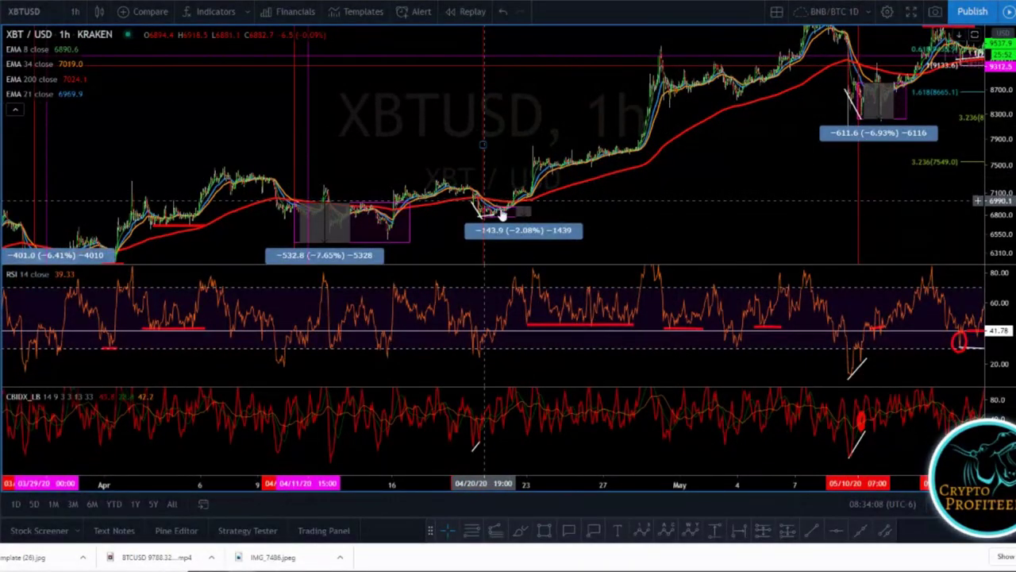
scroll(694, 215, left, 4)
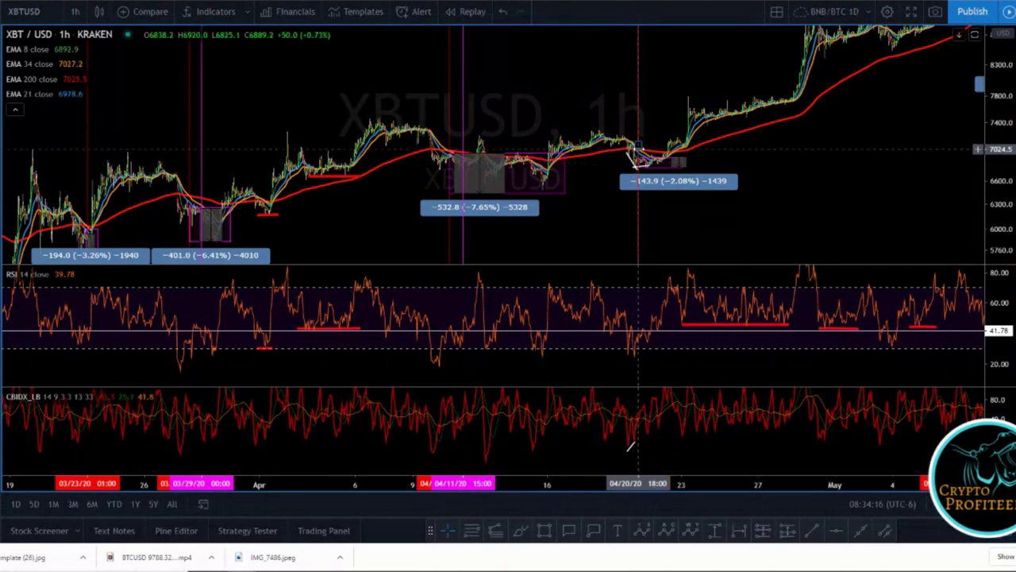
scroll(740, 204, up, 3)
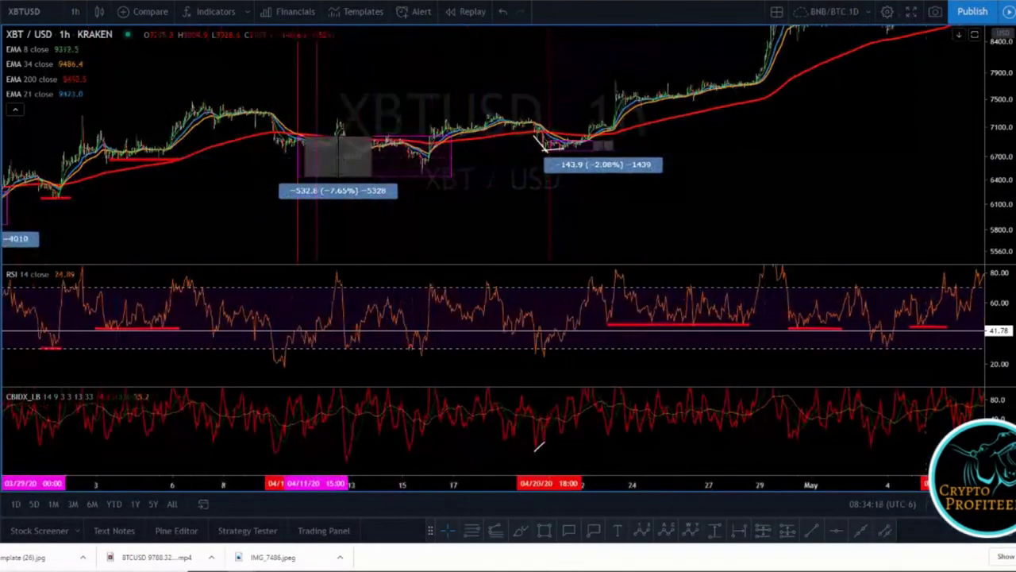
drag(993, 145, 992, 63)
drag(498, 223, 837, 206)
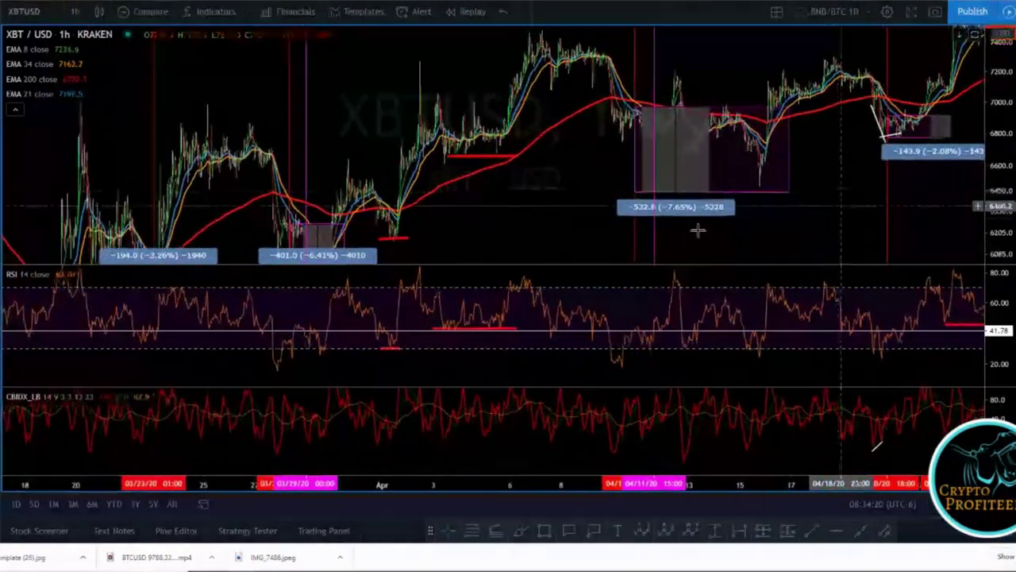
- Draw a short white trend line along the rising CBIDX_LB lows at the April 10 drop
scroll(627, 196, up, 5)
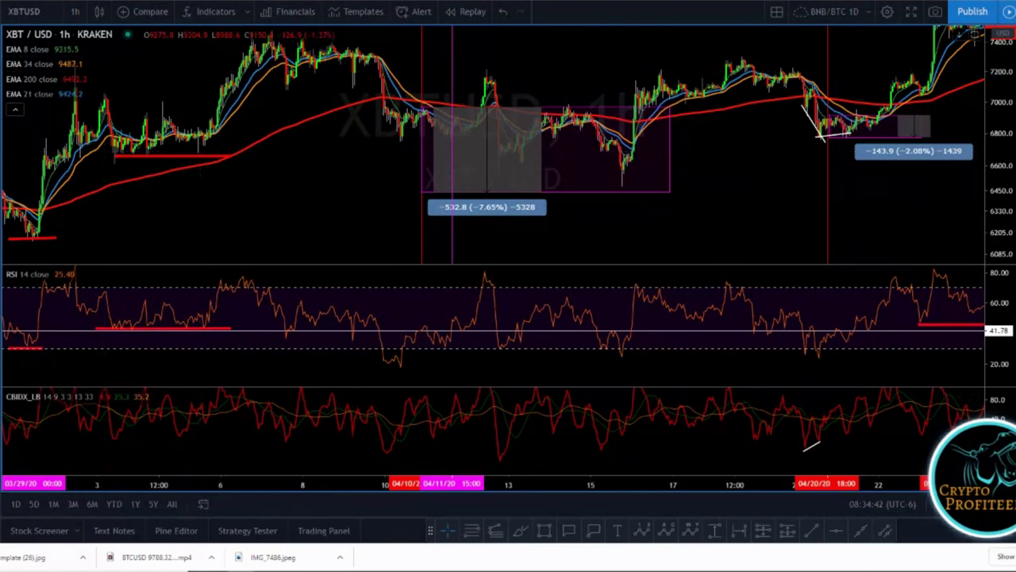
click(1, 64)
click(57, 72)
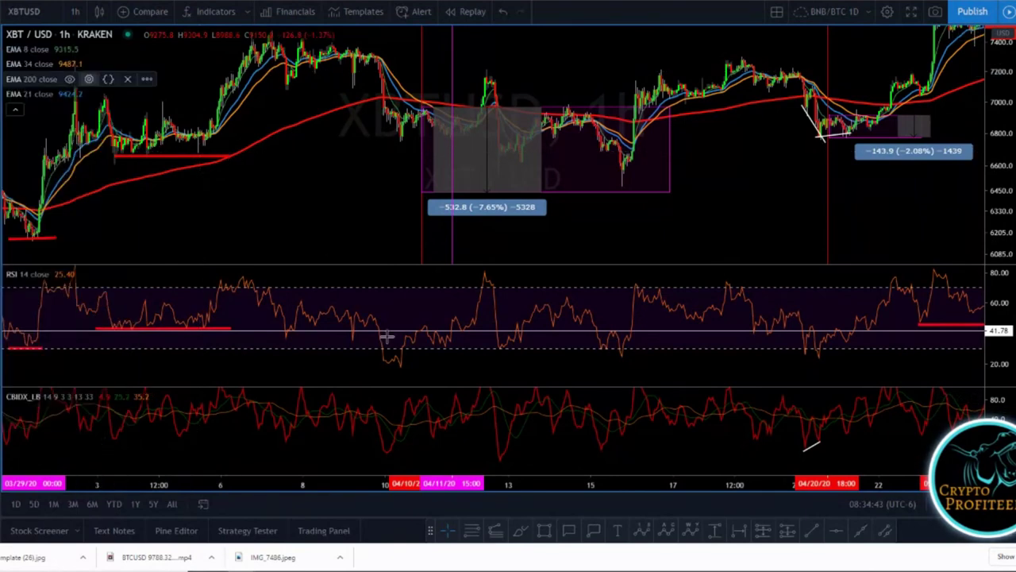
click(383, 455)
click(411, 436)
click(424, 454)
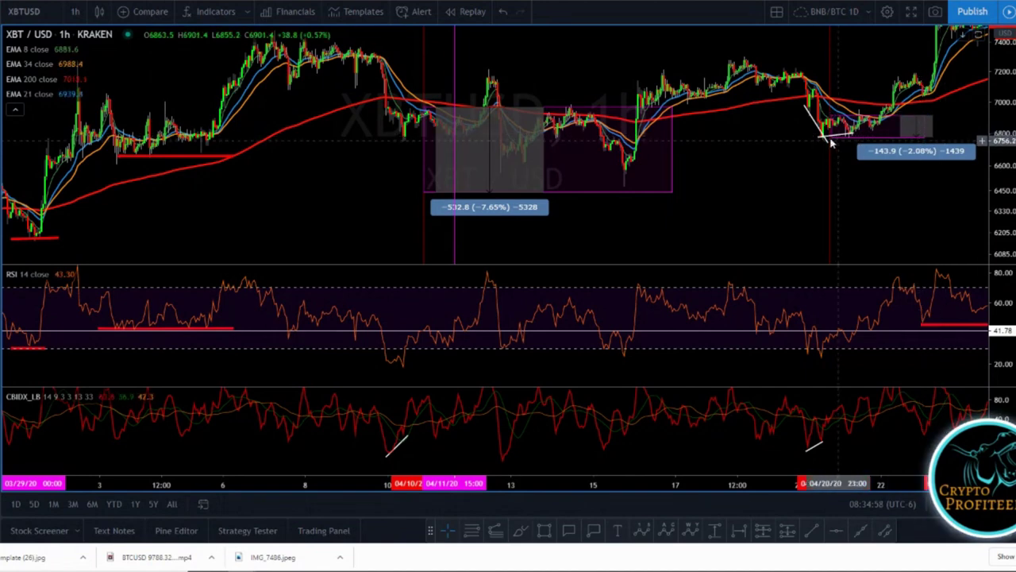
- Mark the duration of the April 10 to 15 pullback and of the April 20 pullback with Date Ranges
drag(851, 197, 751, 207)
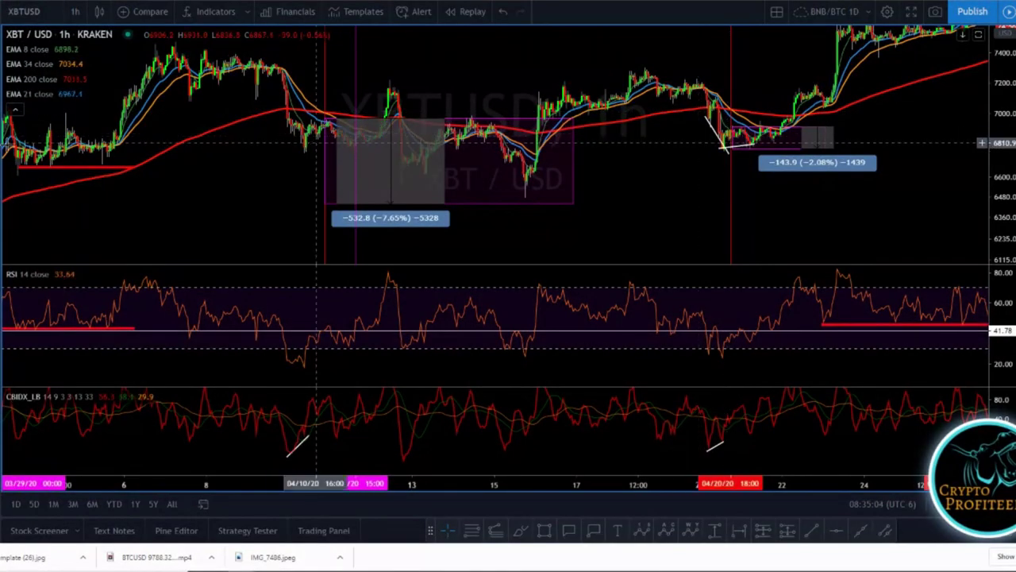
click(4, 181)
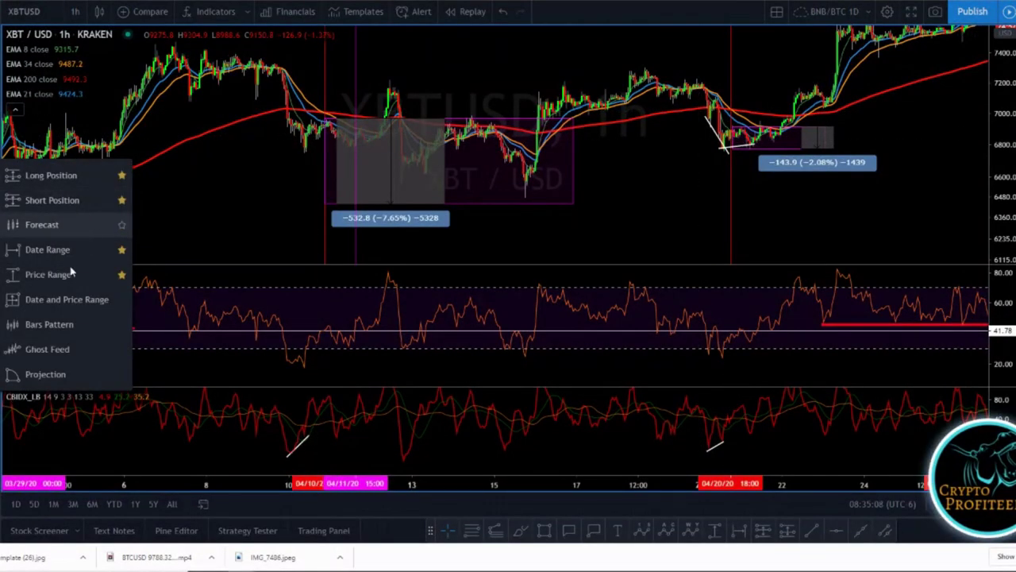
click(48, 249)
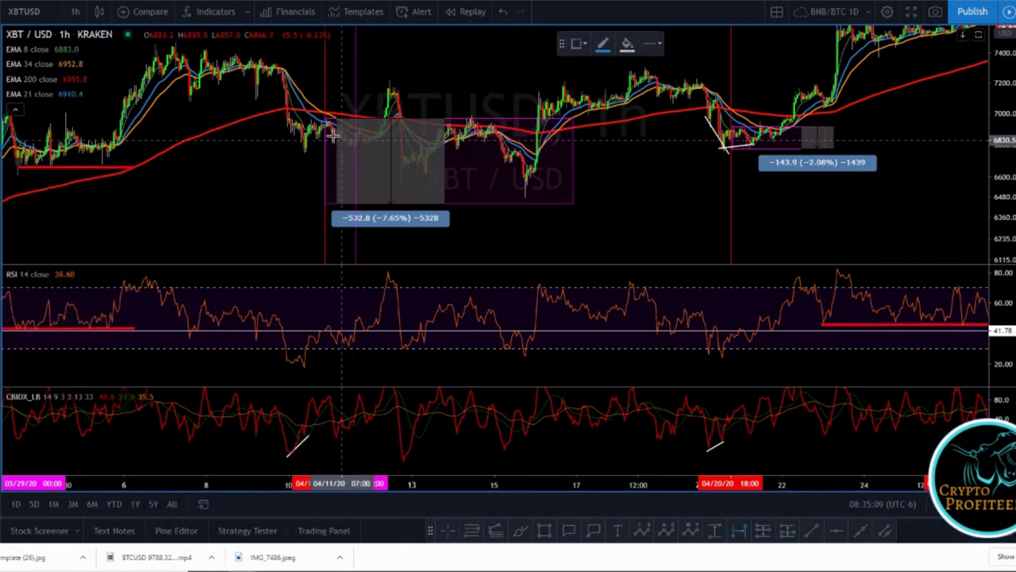
mouse_move(375, 150)
mouse_down()
mouse_move(427, 170)
mouse_move(527, 178)
mouse_move(535, 190)
mouse_move(540, 177)
mouse_move(531, 189)
mouse_up()
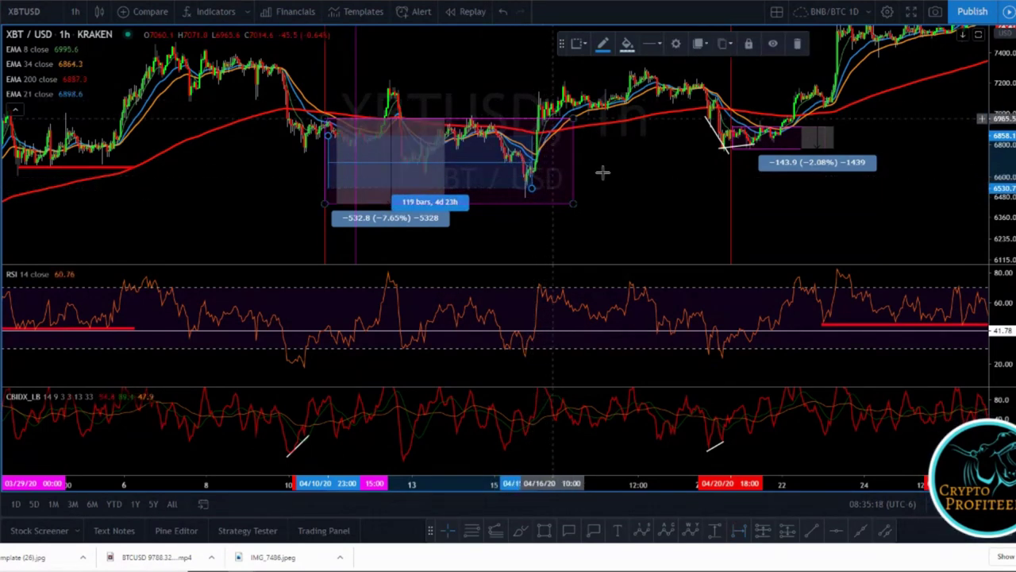
mouse_move(630, 202)
mouse_down()
mouse_move(445, 251)
mouse_move(364, 243)
mouse_up()
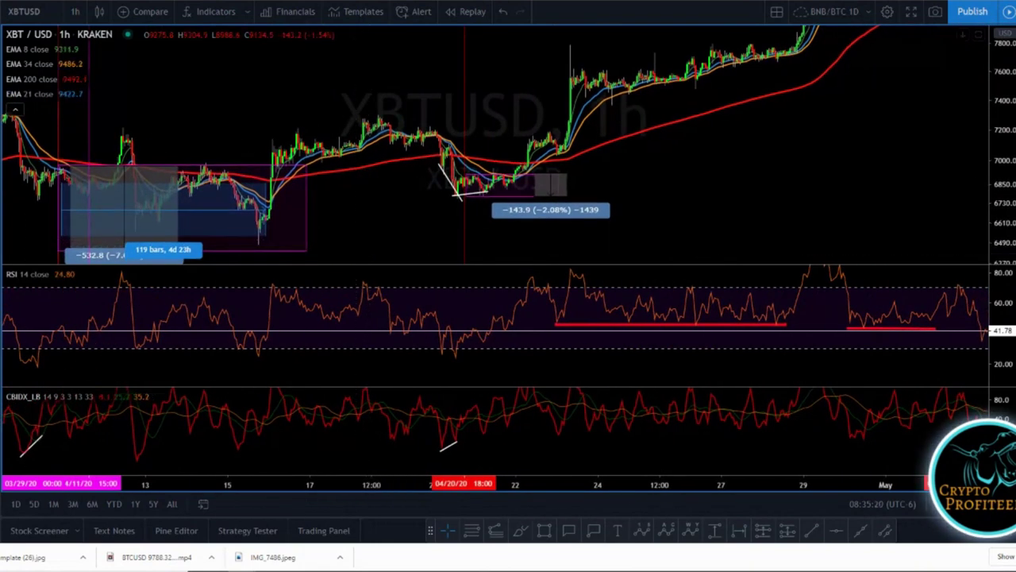
click(466, 181)
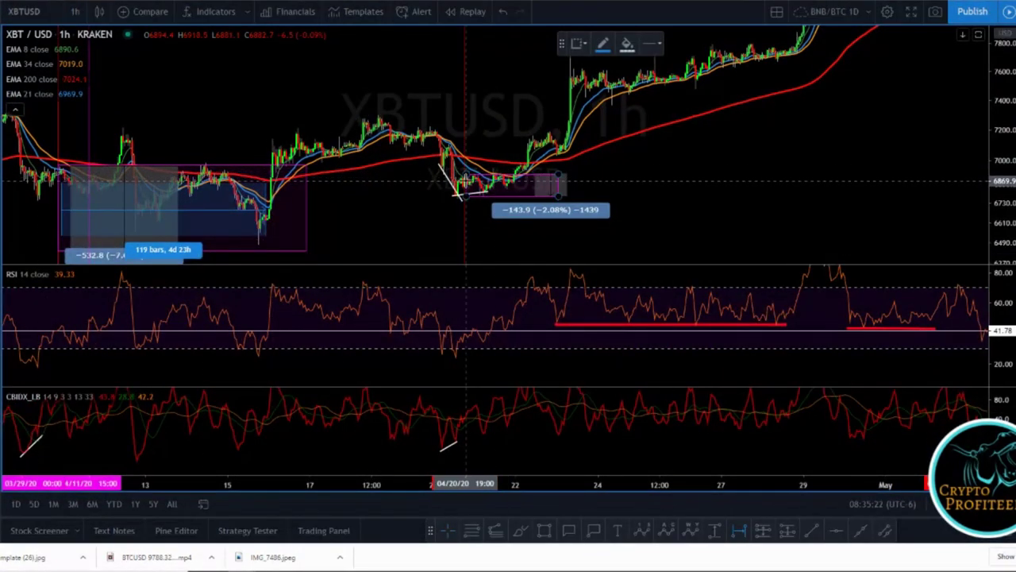
- Mark the duration of the March 28 to 29 pullback and of the March 23 pullback with Date Ranges
mouse_move(710, 222)
mouse_down()
mouse_move(691, 227)
mouse_move(724, 163)
mouse_move(649, 211)
mouse_move(551, 252)
mouse_move(496, 260)
mouse_move(898, 50)
mouse_up()
drag(143, 207, 810, 173)
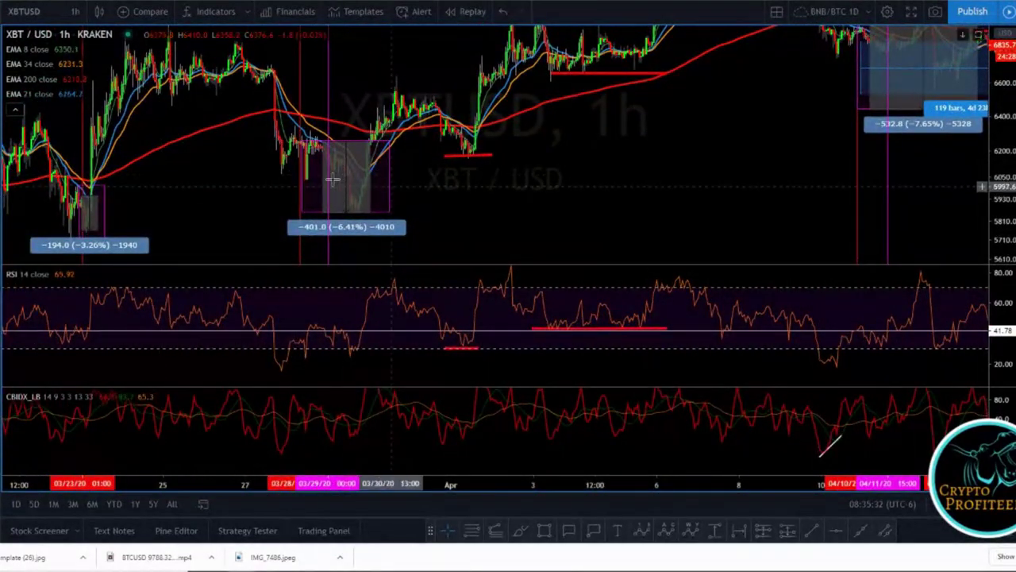
click(308, 171)
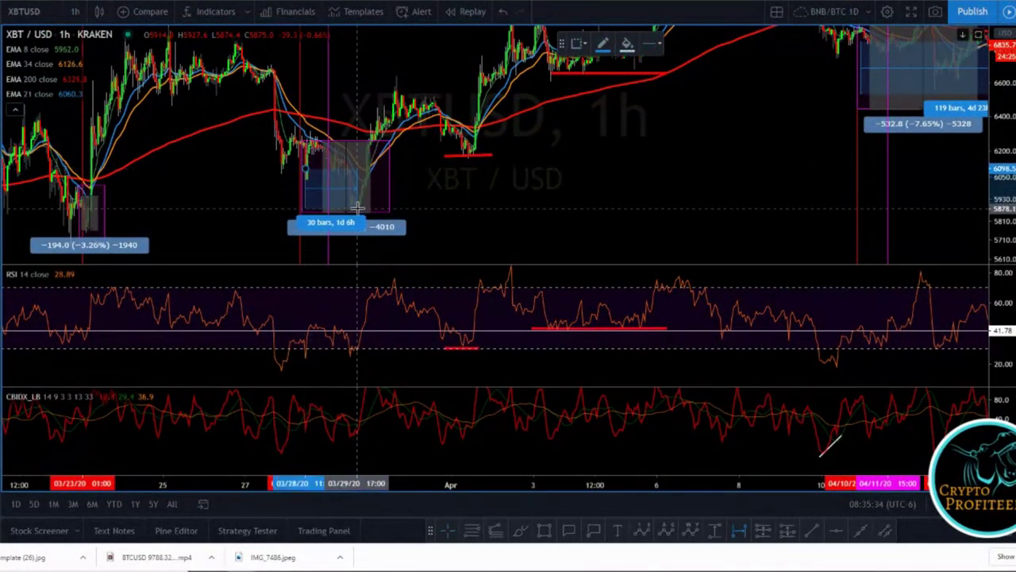
click(359, 208)
drag(461, 209, 703, 166)
click(323, 172)
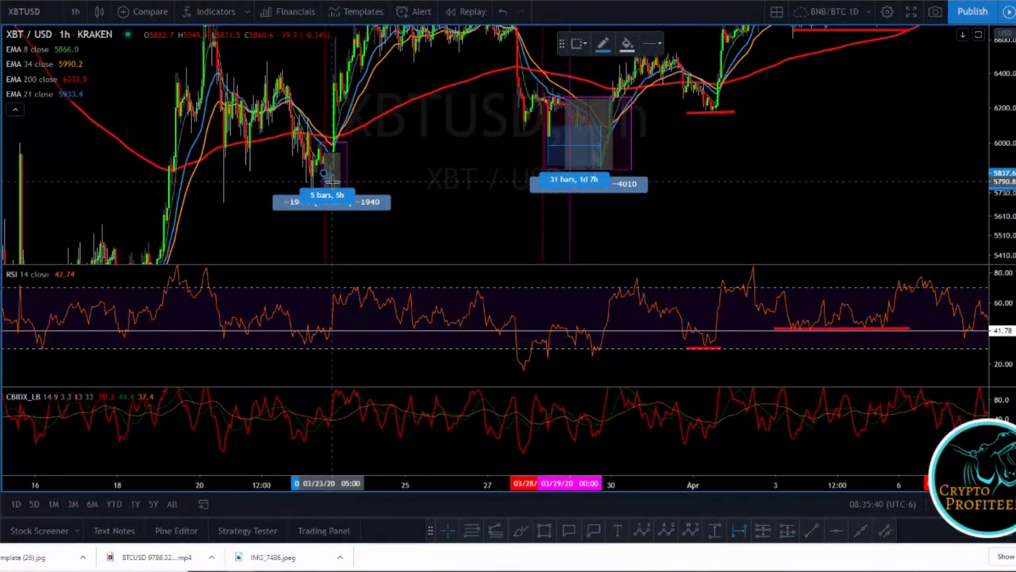
drag(454, 207, 628, 96)
- Compare the durations of the marked pullbacks from March 23 to April 20 across the whole trend up to May 21
mouse_move(417, 189)
mouse_down()
mouse_move(635, 70)
mouse_move(628, 114)
mouse_move(227, 289)
mouse_up()
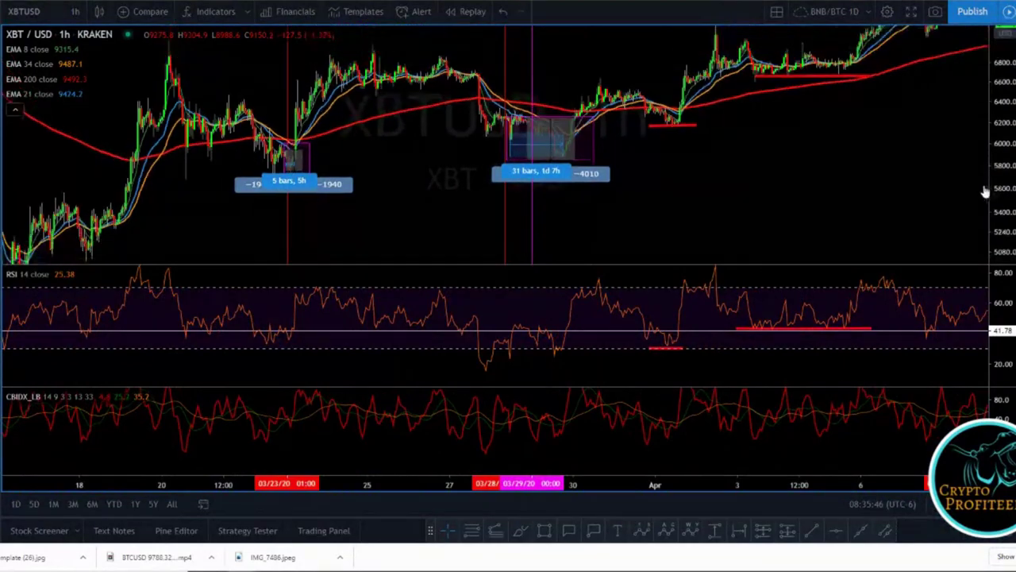
scroll(649, 127, down, 3)
scroll(649, 127, down, 3)
drag(876, 162, 445, 199)
scroll(622, 175, down, 4)
scroll(622, 176, down, 2)
drag(997, 84, 997, 136)
drag(879, 201, 627, 171)
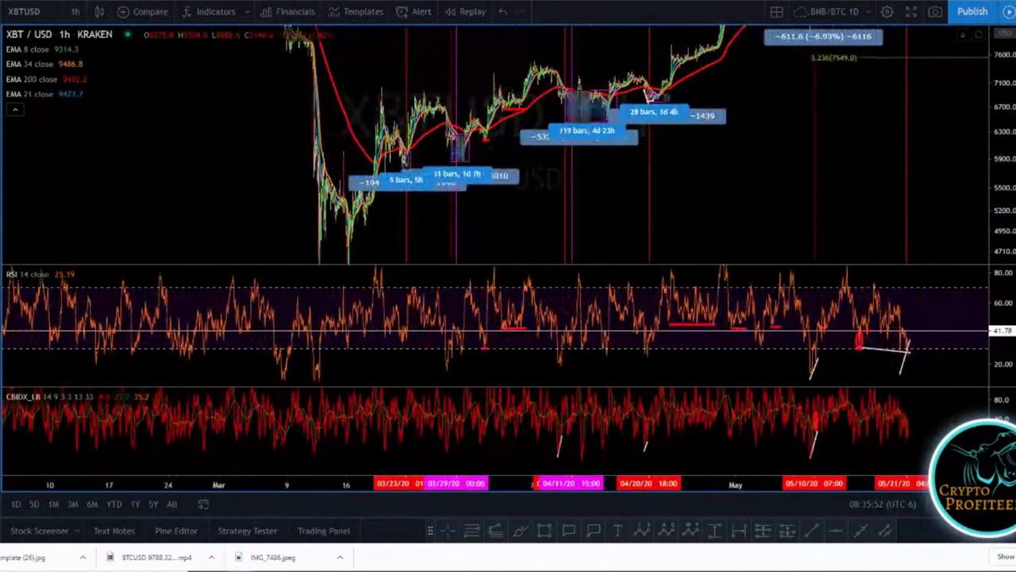
drag(709, 200, 573, 188)
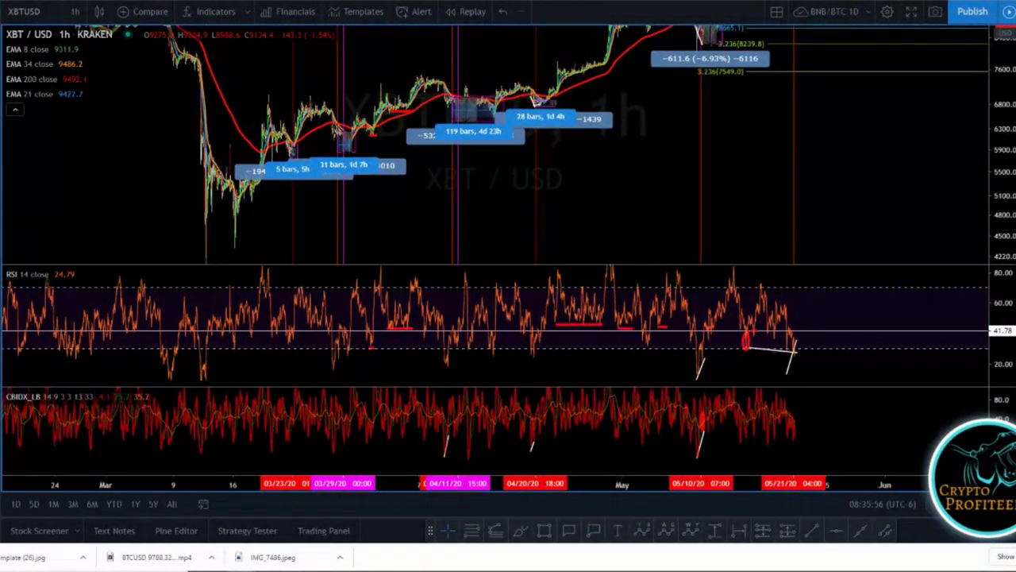
- Measure the time from the March 16 low to the May 21 drop with a Date Range and delete that measurement
click(251, 207)
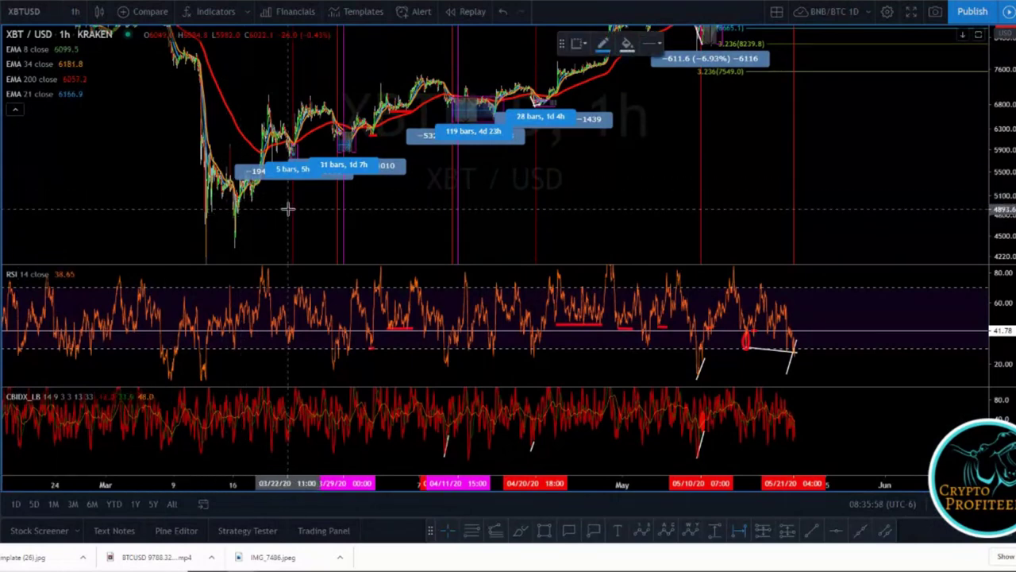
click(234, 230)
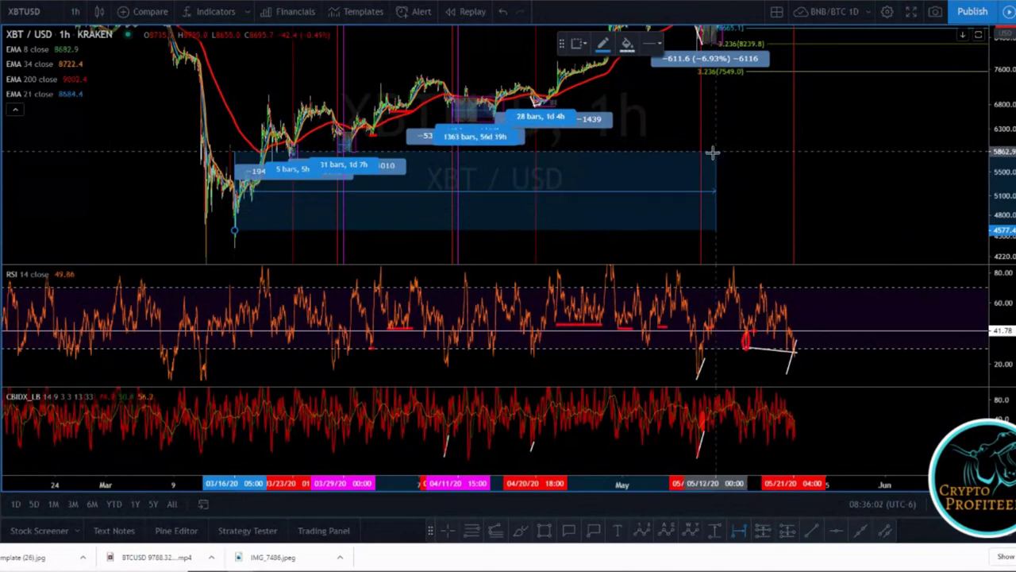
click(786, 147)
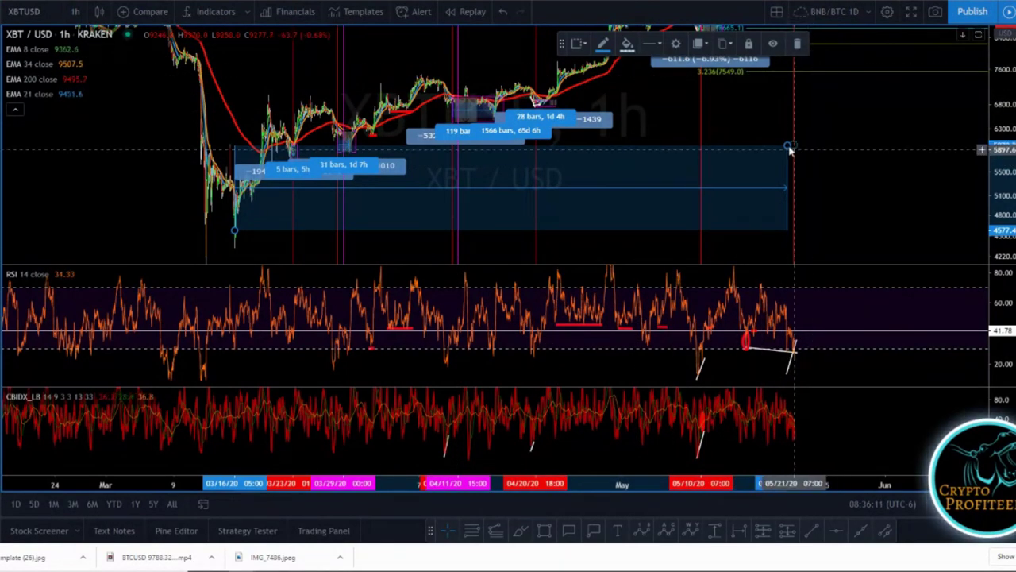
drag(788, 146, 816, 55)
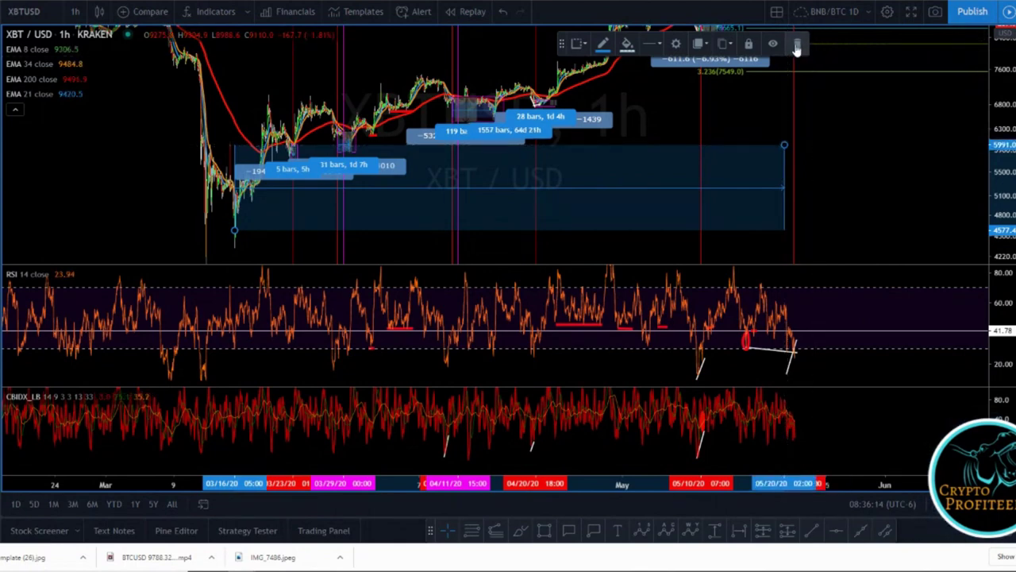
click(797, 45)
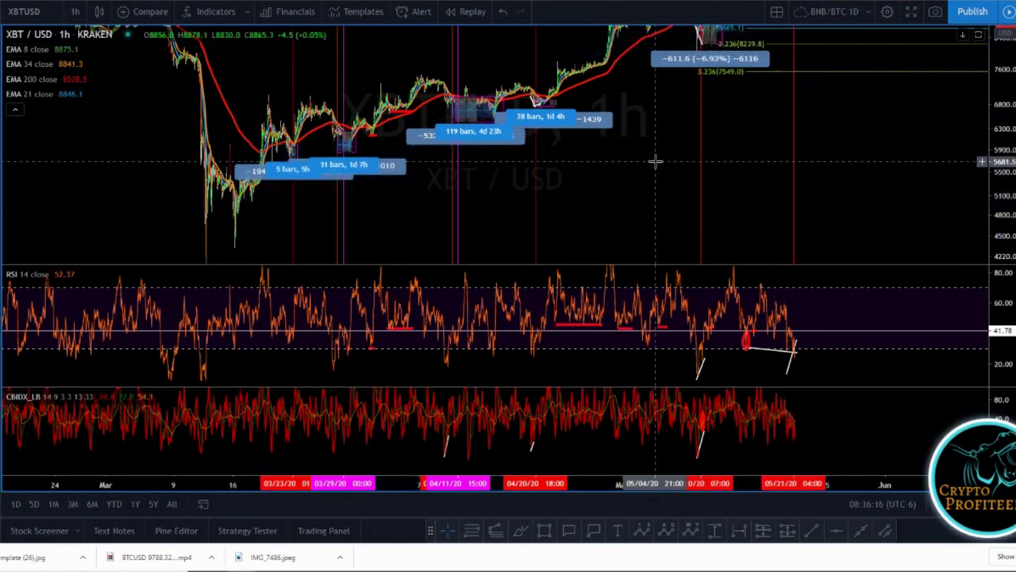
- Examine the uptrend from the March low to the May 21 drop, comparing the measured pullbacks with the current one
scroll(681, 166, down, 1)
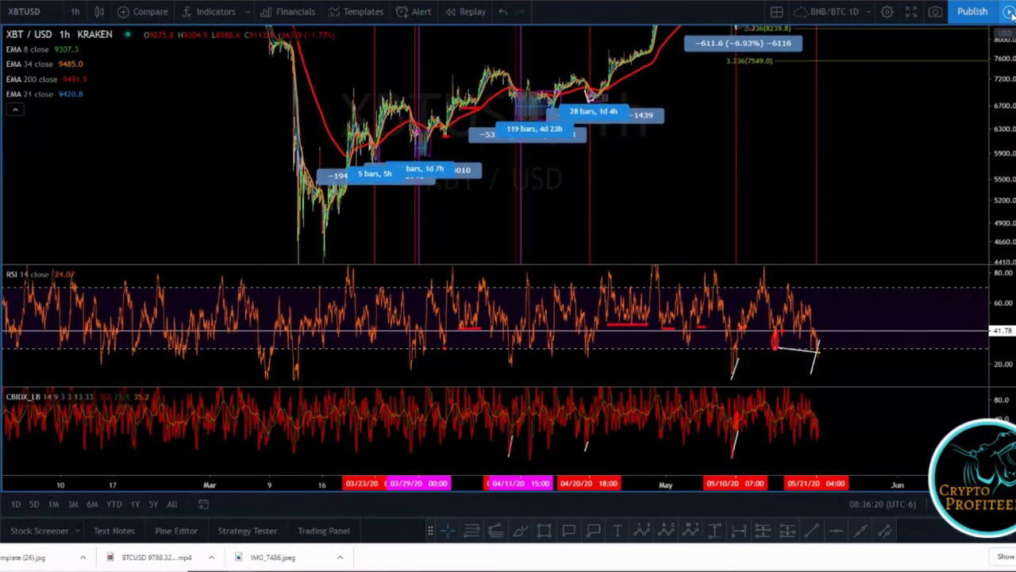
drag(739, 200, 609, 223)
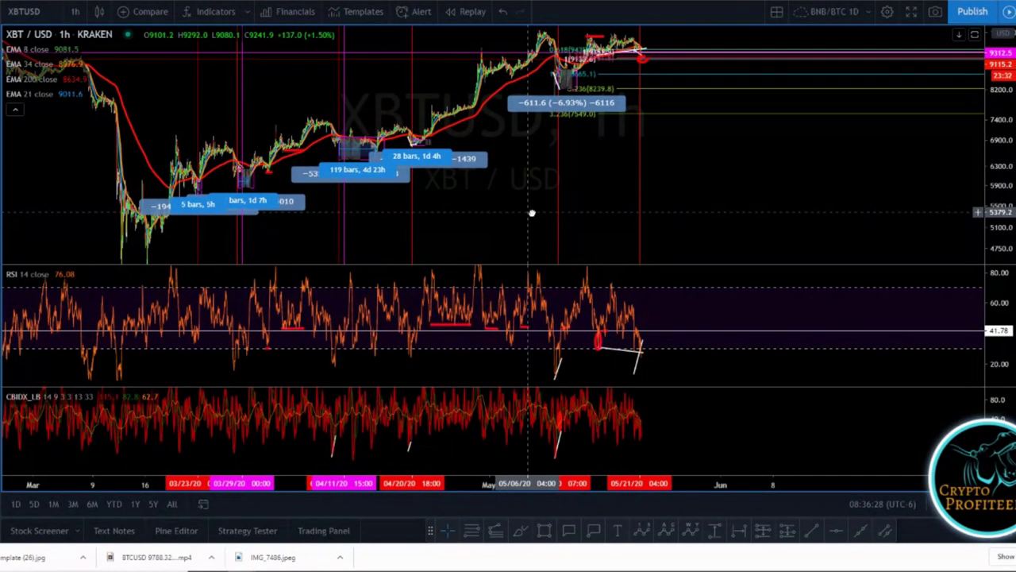
scroll(532, 212, left, 1)
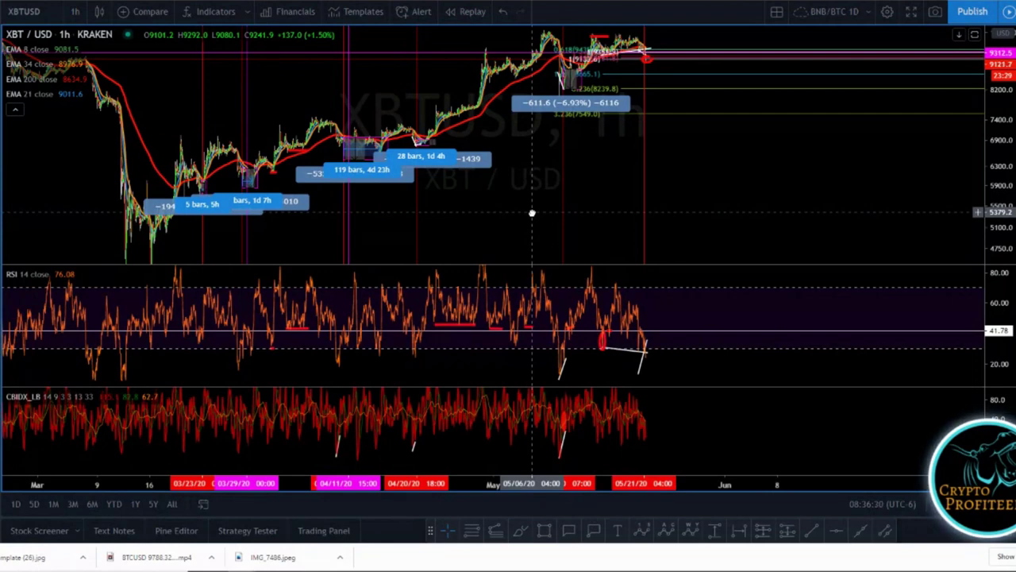
drag(576, 213, 733, 197)
scroll(607, 193, up, 2)
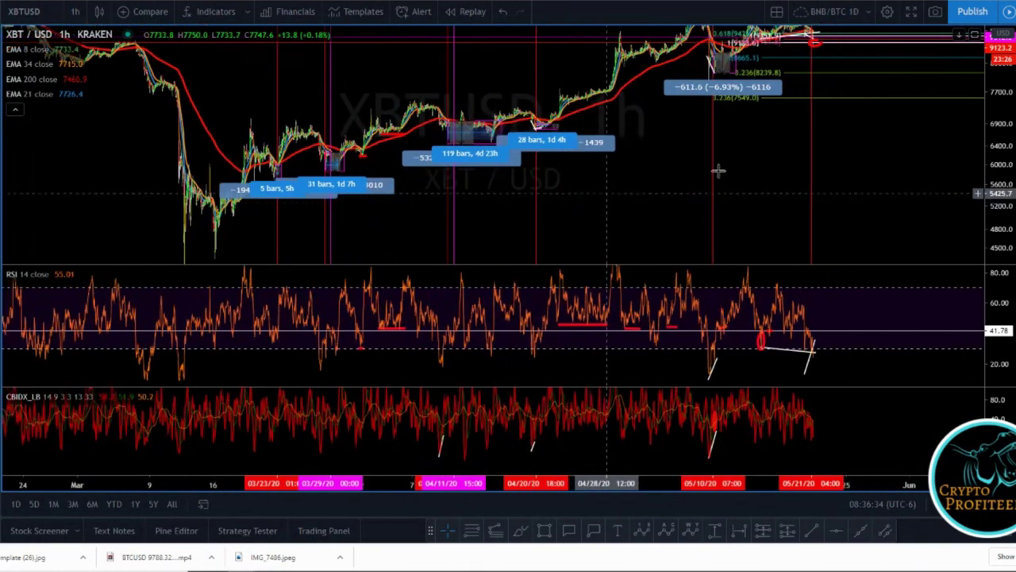
scroll(609, 186, up, 4)
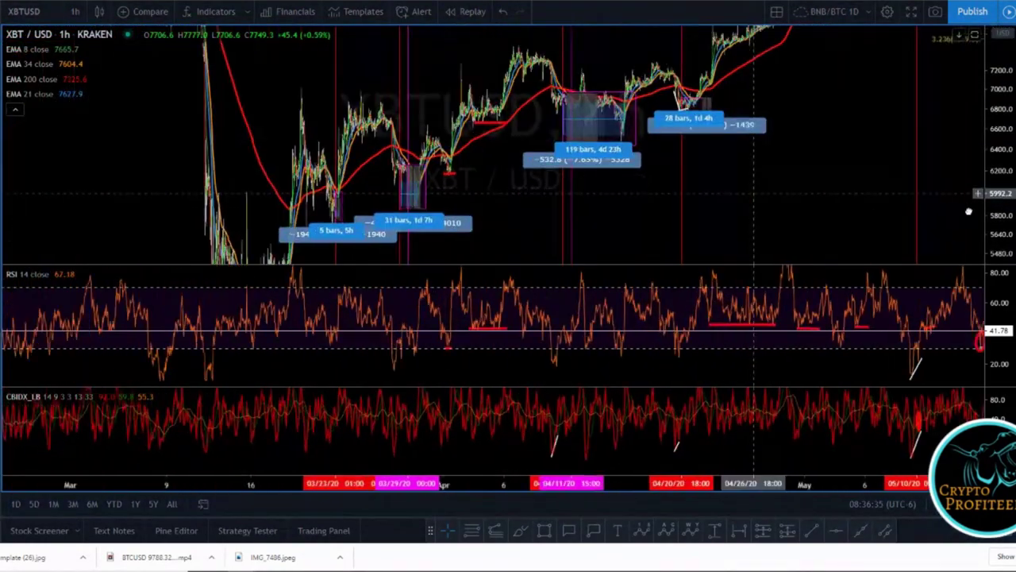
scroll(730, 225, up, 5)
scroll(644, 227, up, 4)
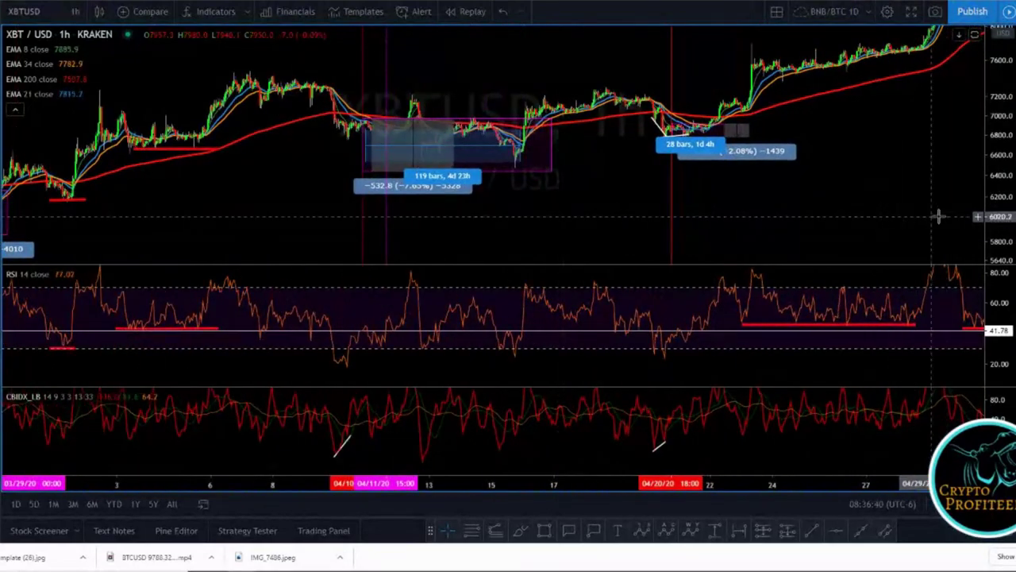
- Draw a short falling white trend line along the April 9 to 10 price drop
drag(1006, 210, 826, 143)
drag(578, 236, 701, 243)
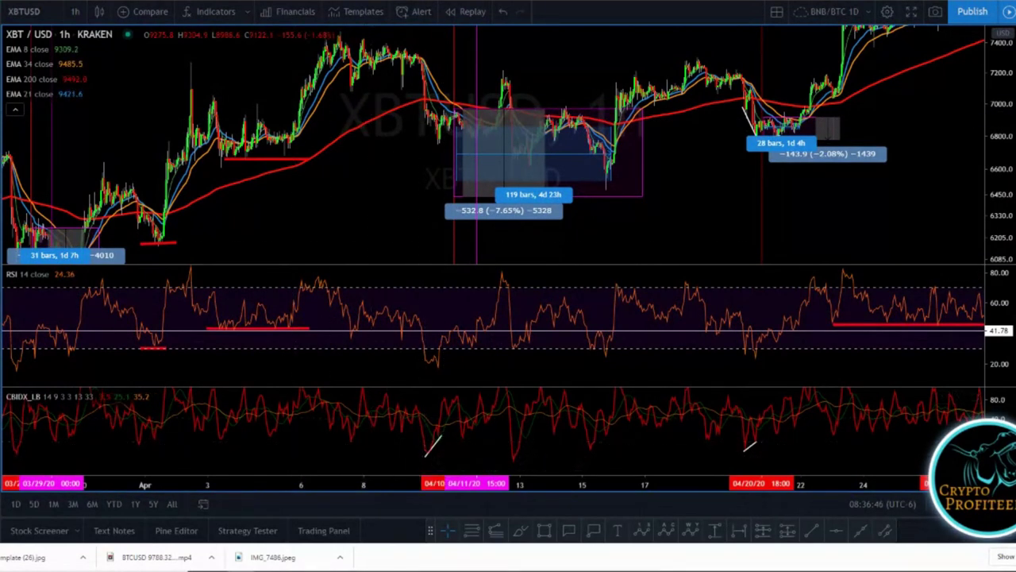
key(alt+t)
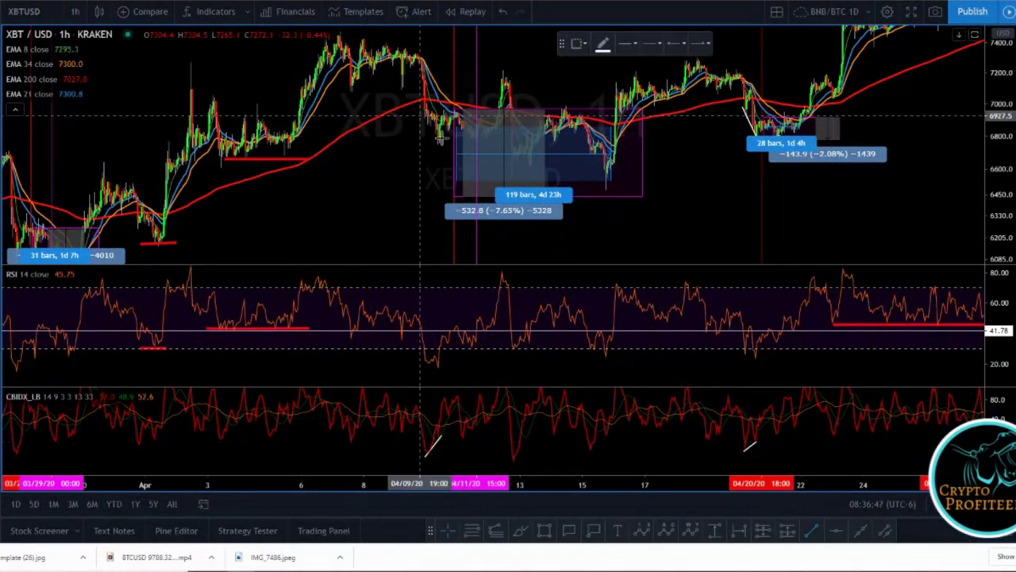
click(420, 113)
click(441, 146)
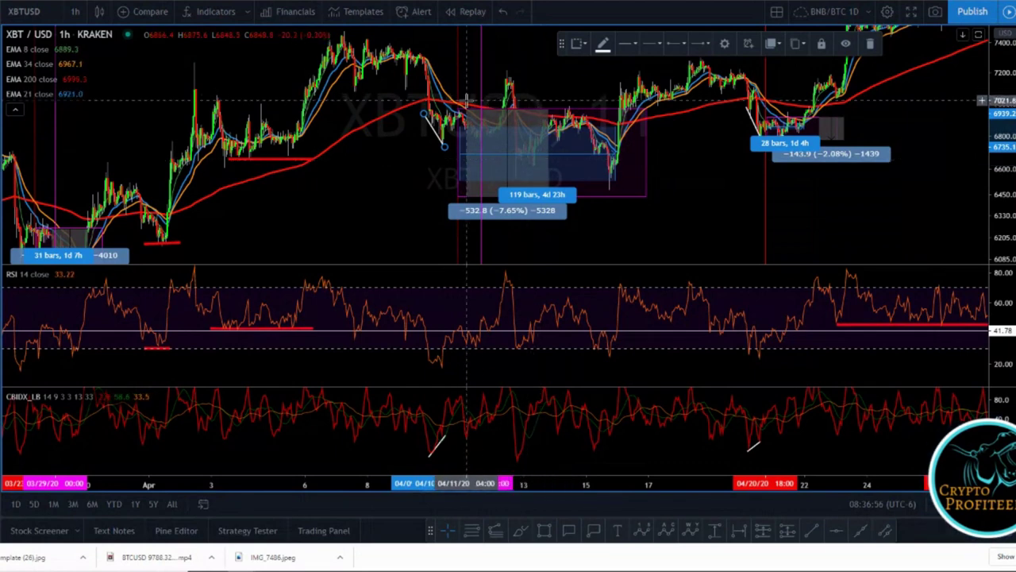
- Draw a falling trend line under price from the April 10 low to April 16 and a rising one under the RSI lows from April 10
click(2, 70)
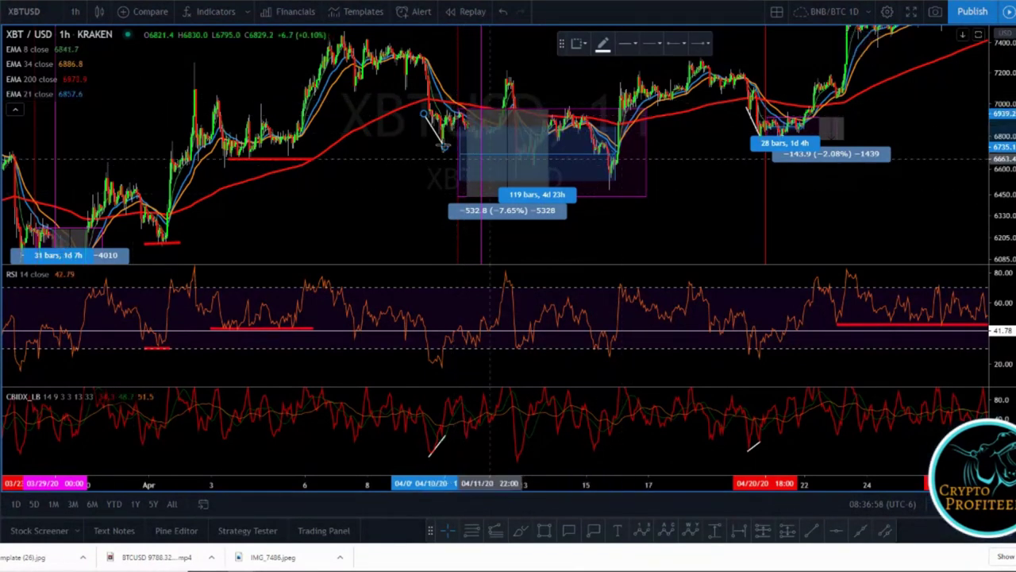
click(642, 189)
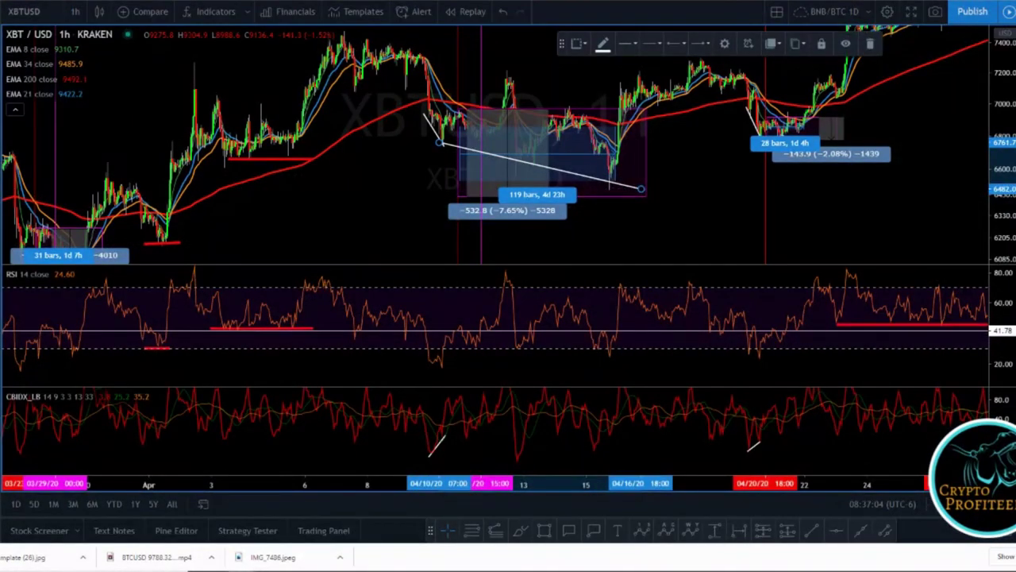
click(435, 368)
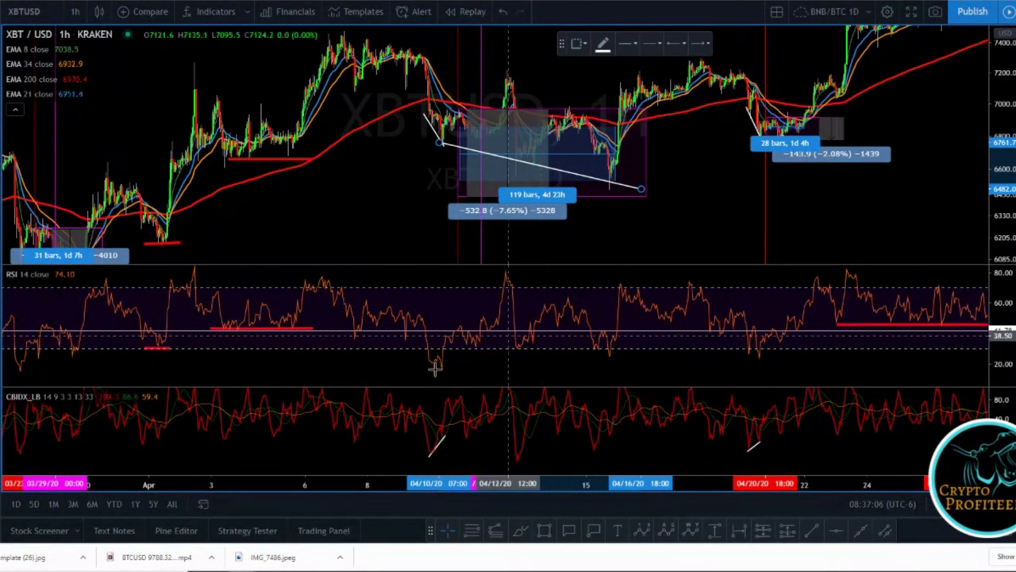
click(544, 343)
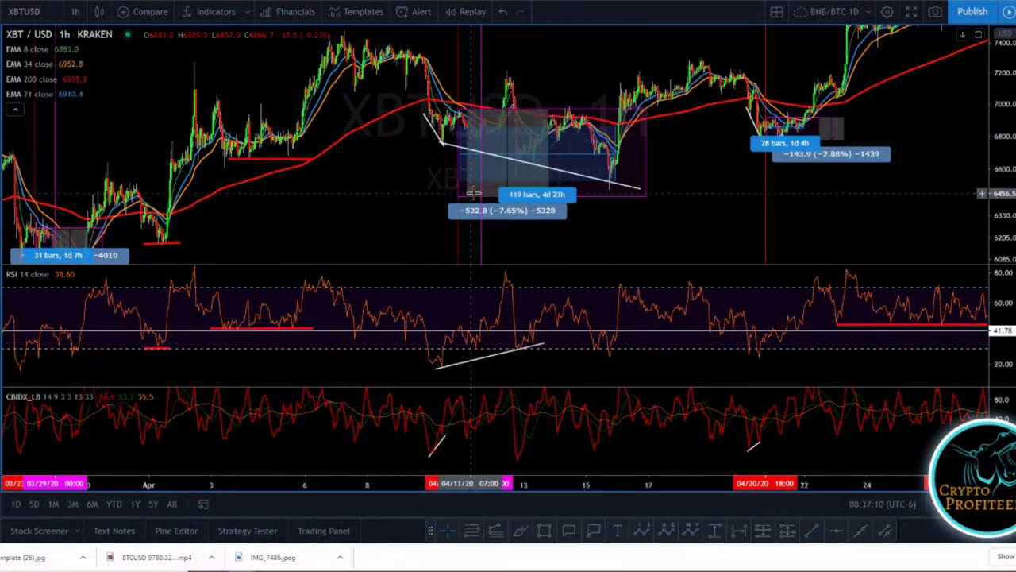
- Shrink the Price Range on the April 11 pullback to a drop of about 357.5 (5.13%), with its lower edge near 6611
click(524, 195)
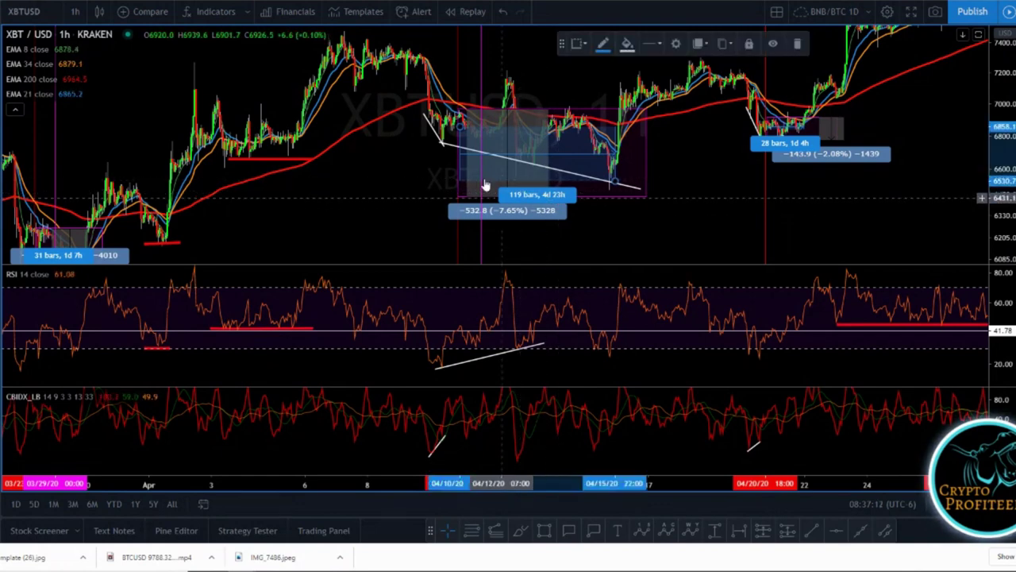
drag(546, 198, 574, 168)
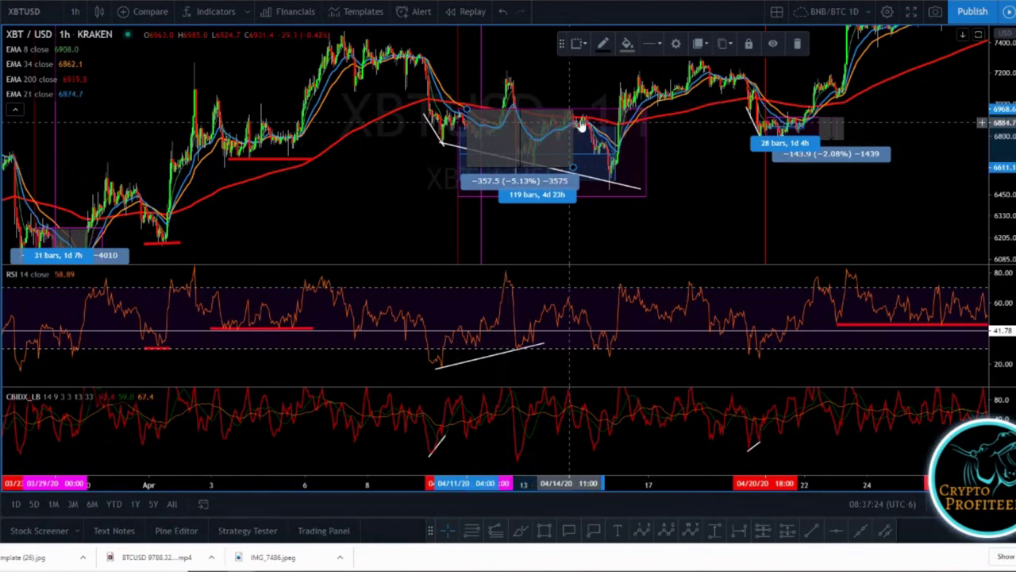
- Delete the Price Range measurement from the April 11 pullback
click(797, 43)
drag(656, 216, 635, 159)
scroll(518, 141, down, 3)
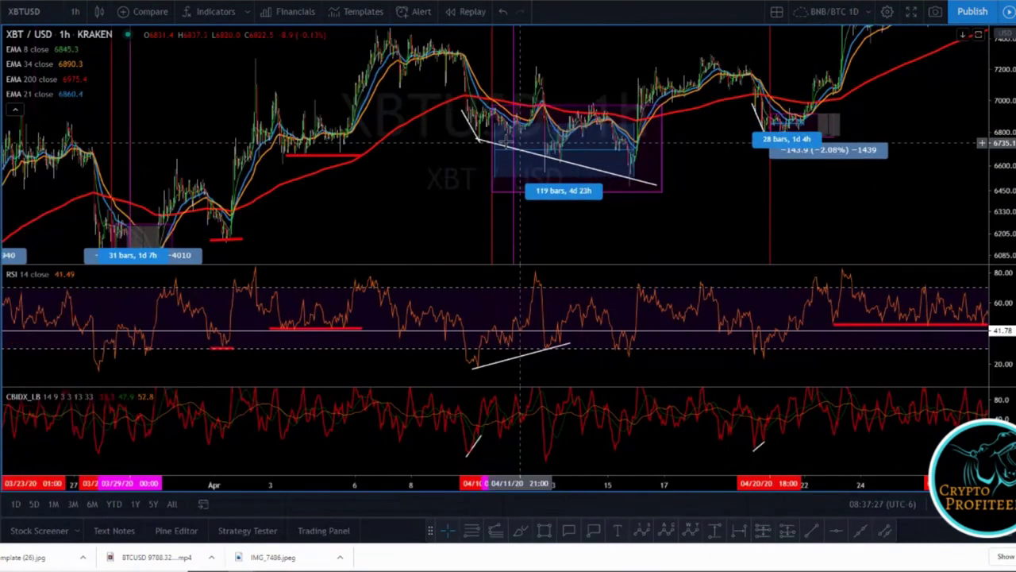
- Place a Date Range of about 57 bars (2d 9h) across the May 10 to 12 pullback
drag(522, 208, 646, 139)
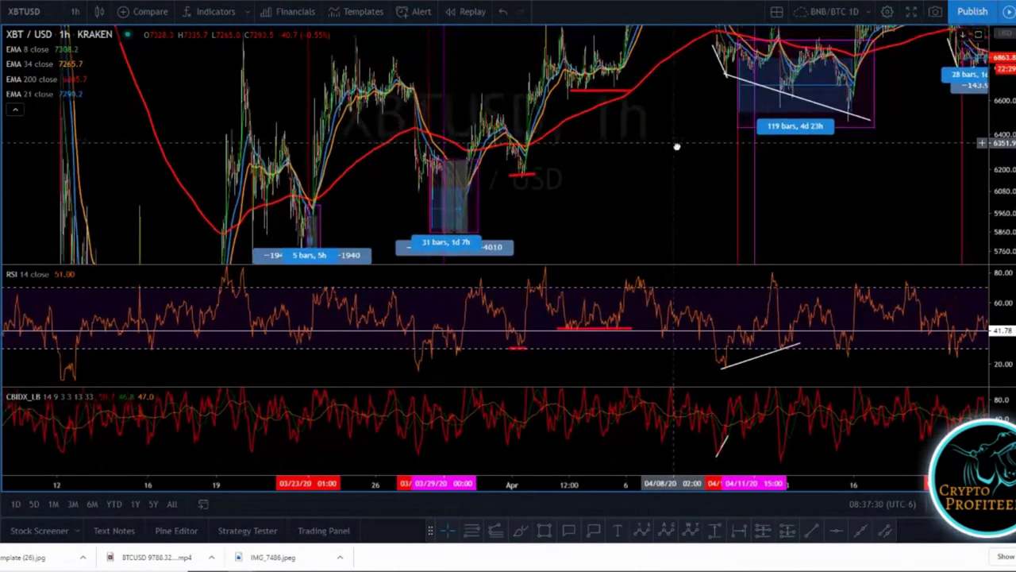
drag(1004, 92, 995, 141)
drag(651, 213, 427, 233)
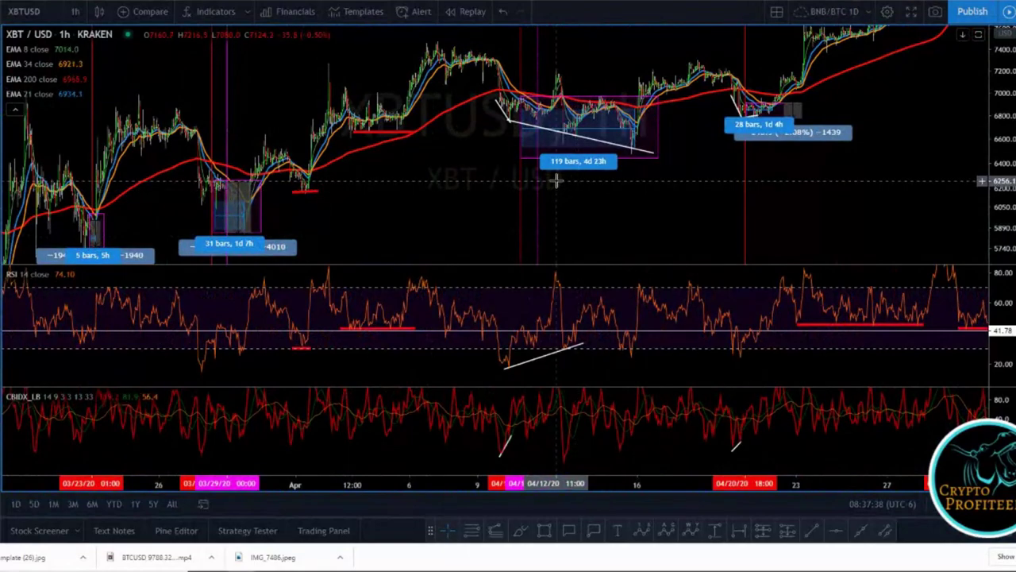
drag(647, 213, 429, 220)
drag(731, 206, 319, 360)
click(603, 151)
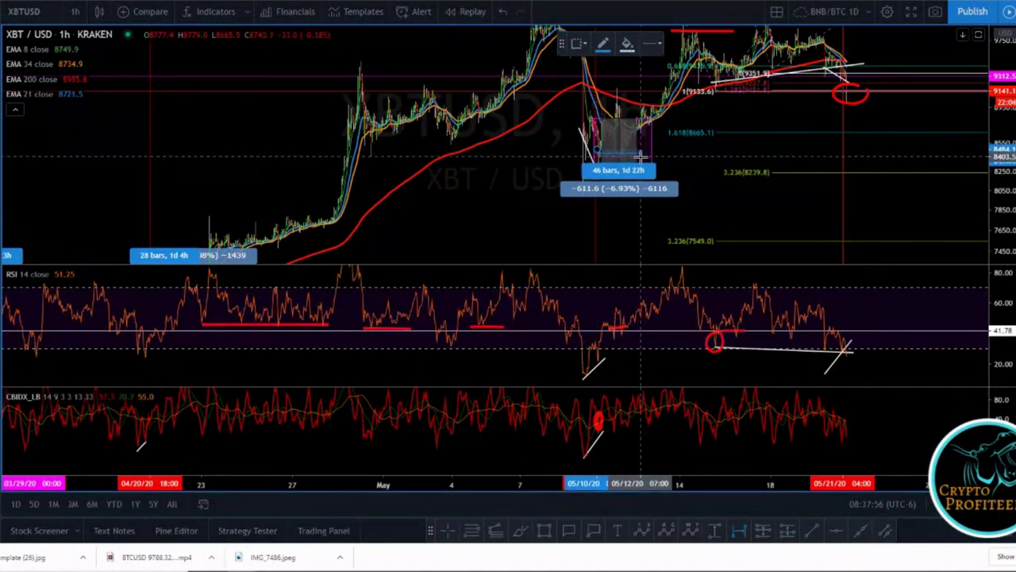
click(651, 156)
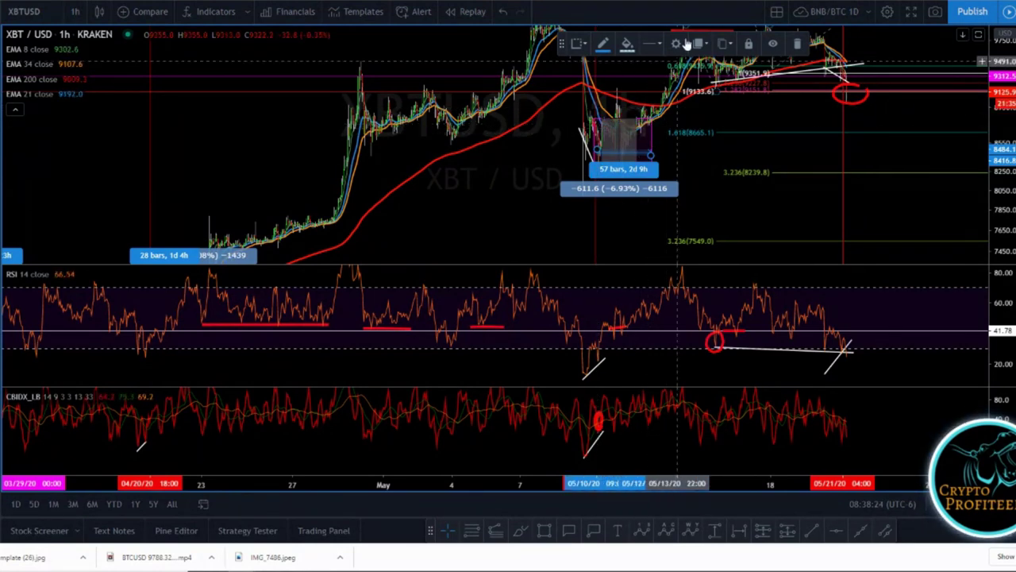
- Examine the May 21 drop against the May 10 pullback, and review the earlier measured pullbacks back to the March low
drag(786, 113, 722, 130)
scroll(723, 131, down, 4)
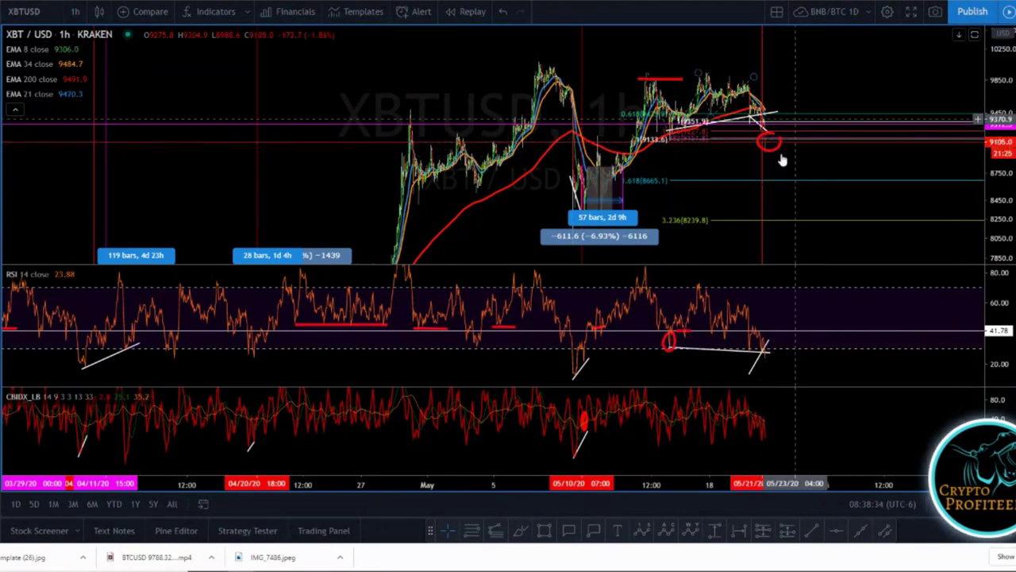
scroll(780, 145, up, 5)
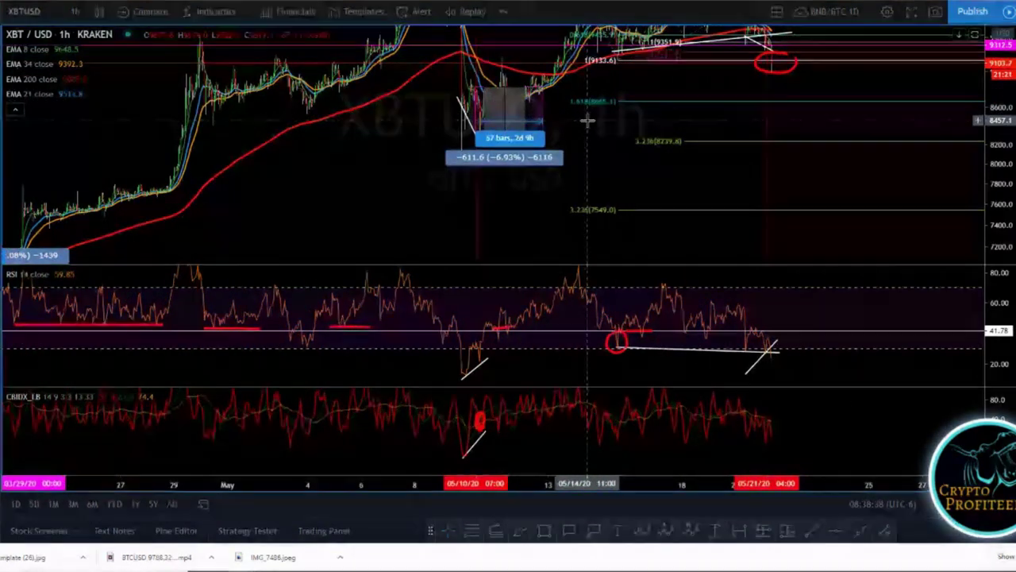
drag(586, 138, 585, 168)
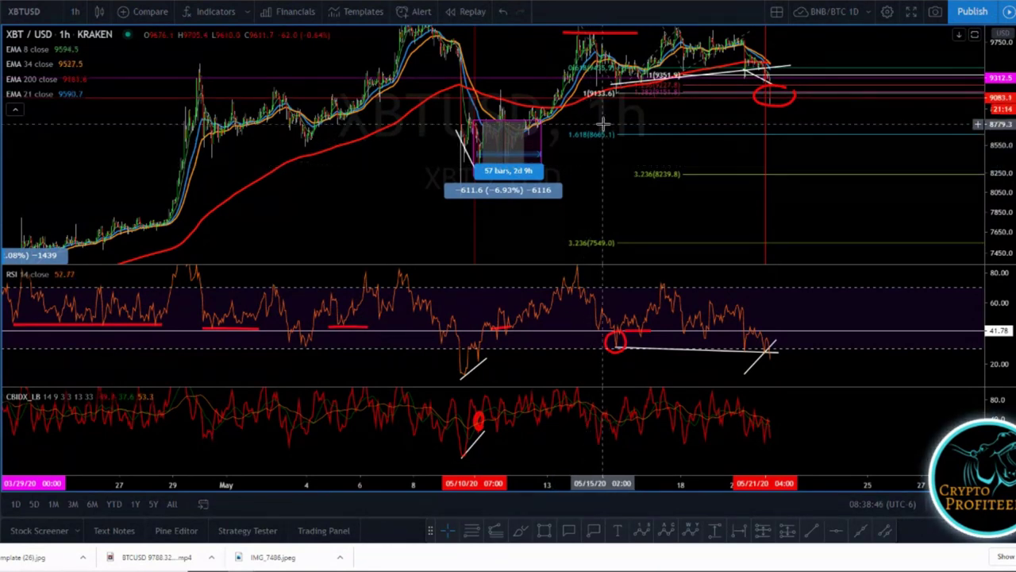
drag(603, 125, 601, 131)
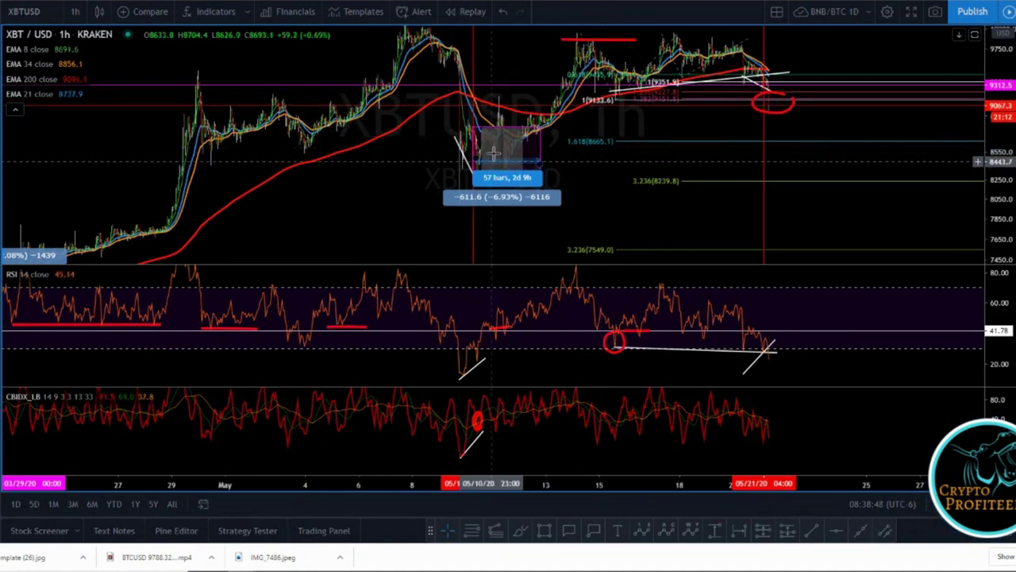
drag(589, 190, 751, 98)
drag(333, 187, 421, 168)
scroll(477, 186, down, 2)
scroll(548, 208, down, 1)
drag(600, 218, 691, 121)
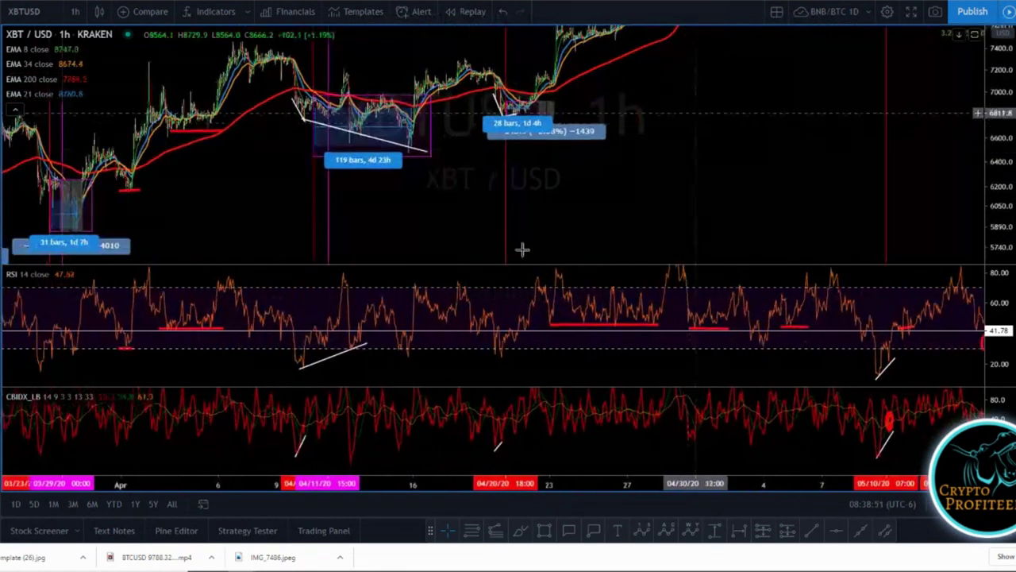
scroll(534, 234, down, 4)
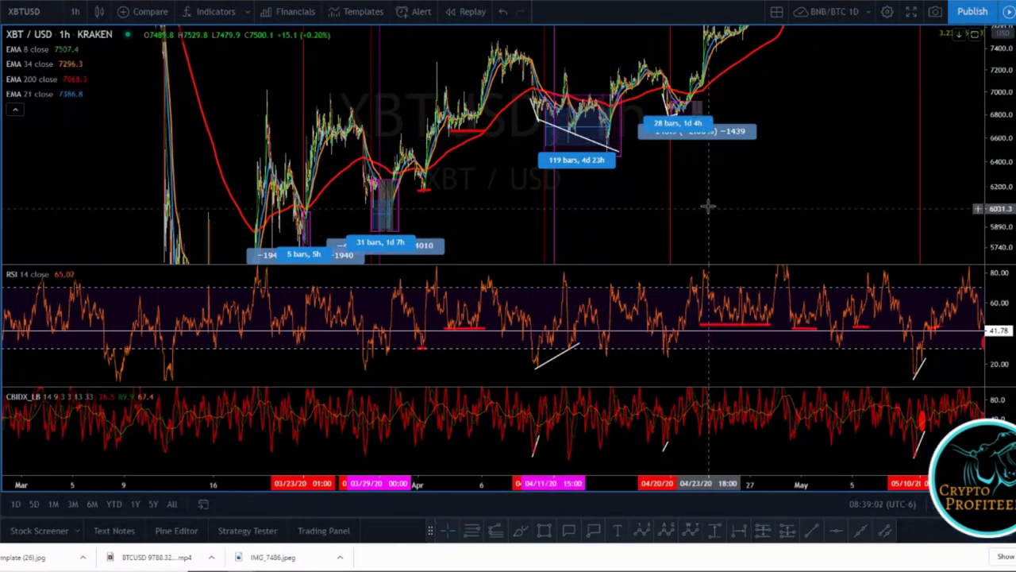
drag(707, 207, 722, 202)
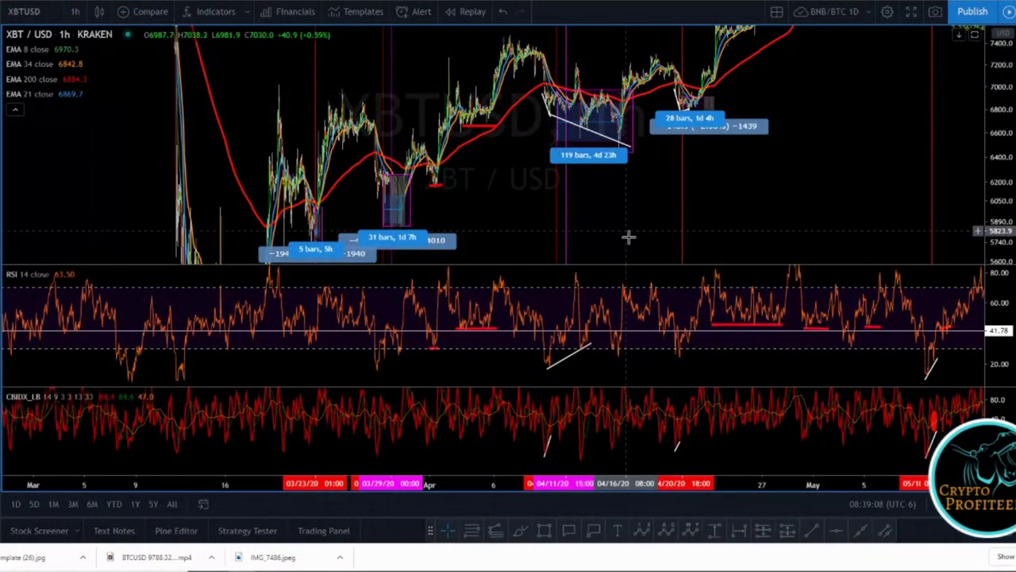
drag(672, 222, 721, 215)
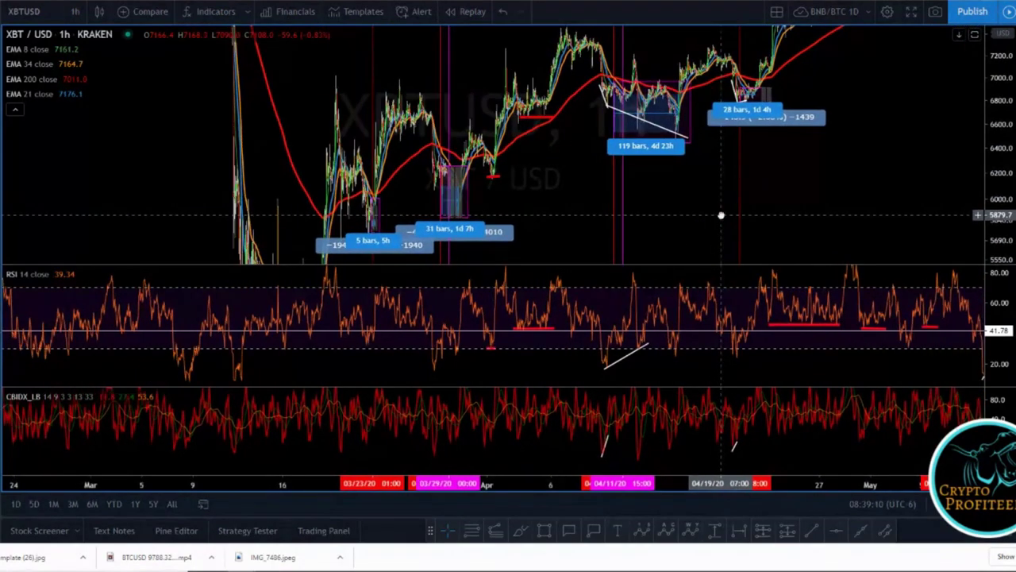
scroll(747, 176, up, 5)
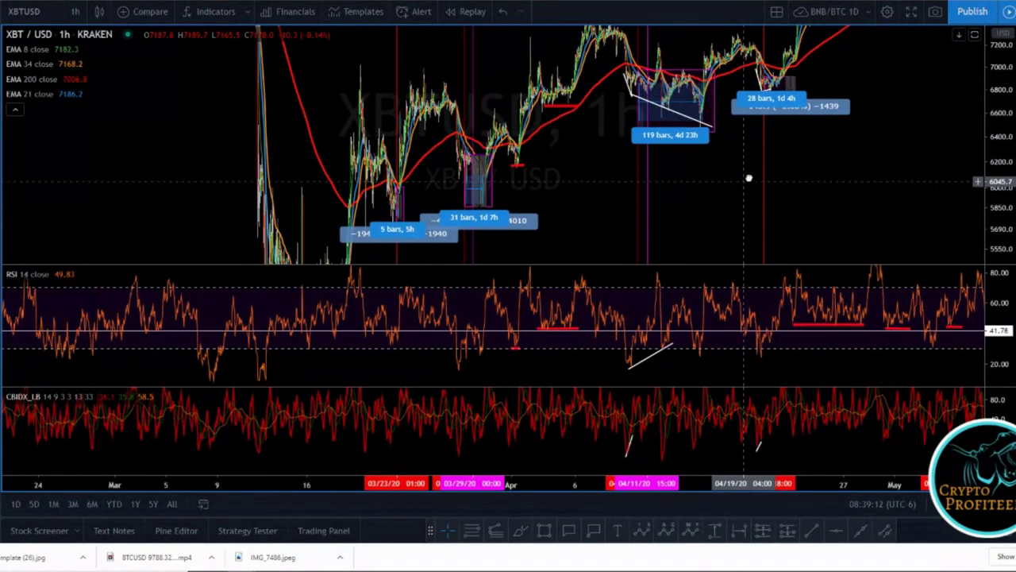
- Draw a falling white trend line under the price lows from March 27 to March 29
drag(810, 182, 826, 177)
scroll(705, 168, up, 7)
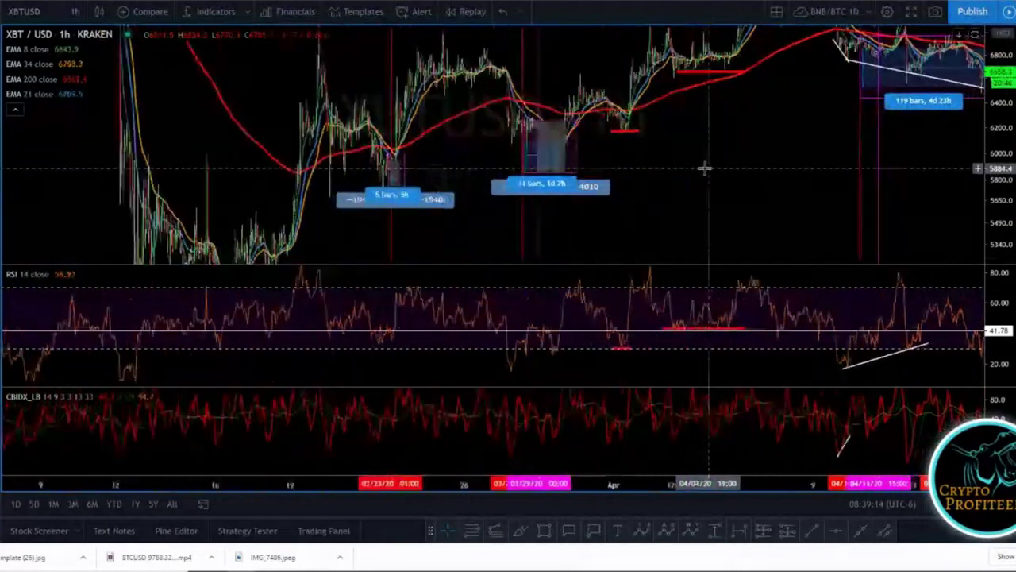
drag(532, 180, 777, 200)
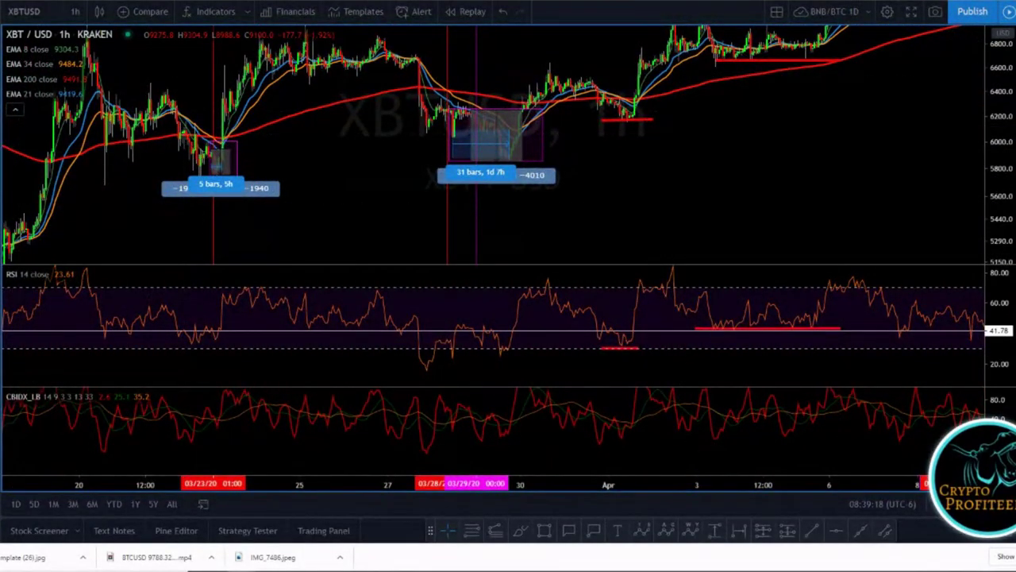
key(alt+t)
click(693, 329)
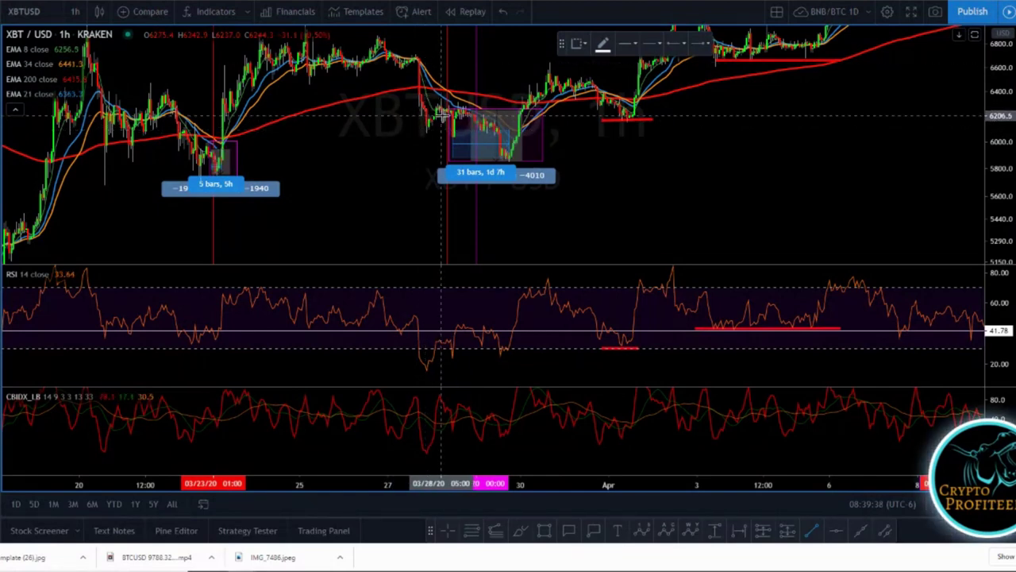
click(423, 127)
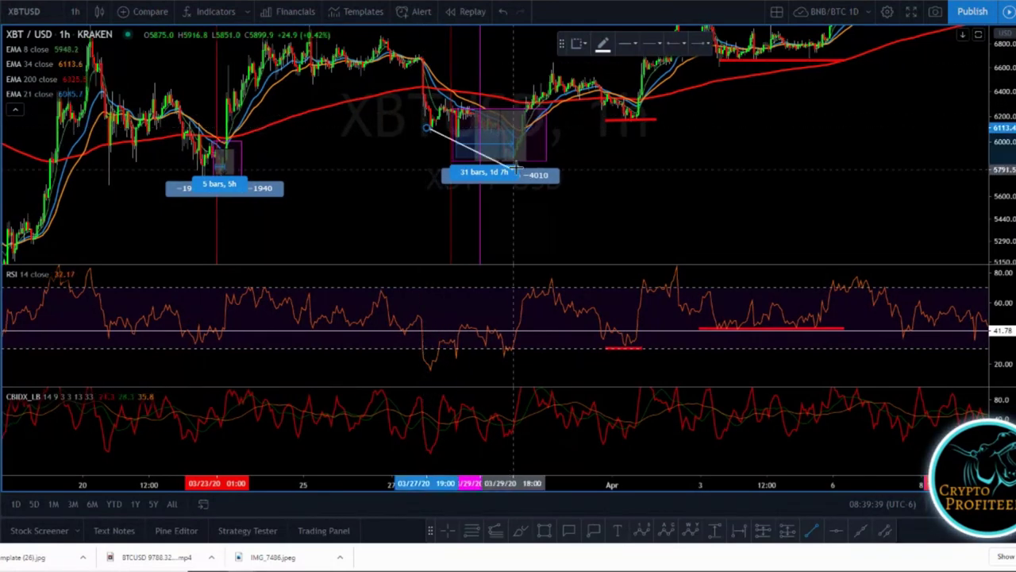
click(520, 165)
- Draw rising white trend lines under the RSI and CBIDX lows from March 27 to about March 29 and 30
drag(754, 211, 513, 231)
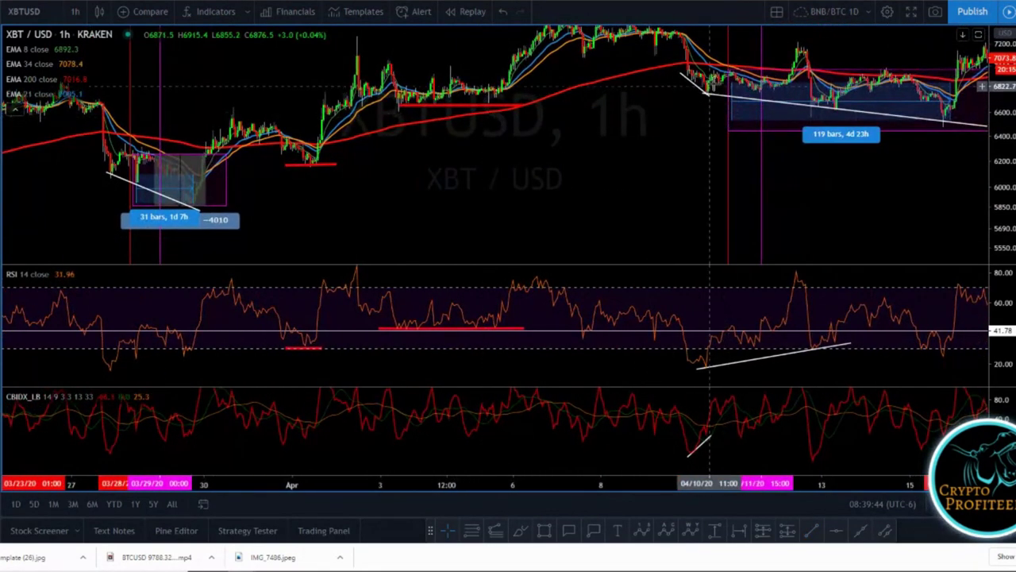
drag(457, 212, 687, 175)
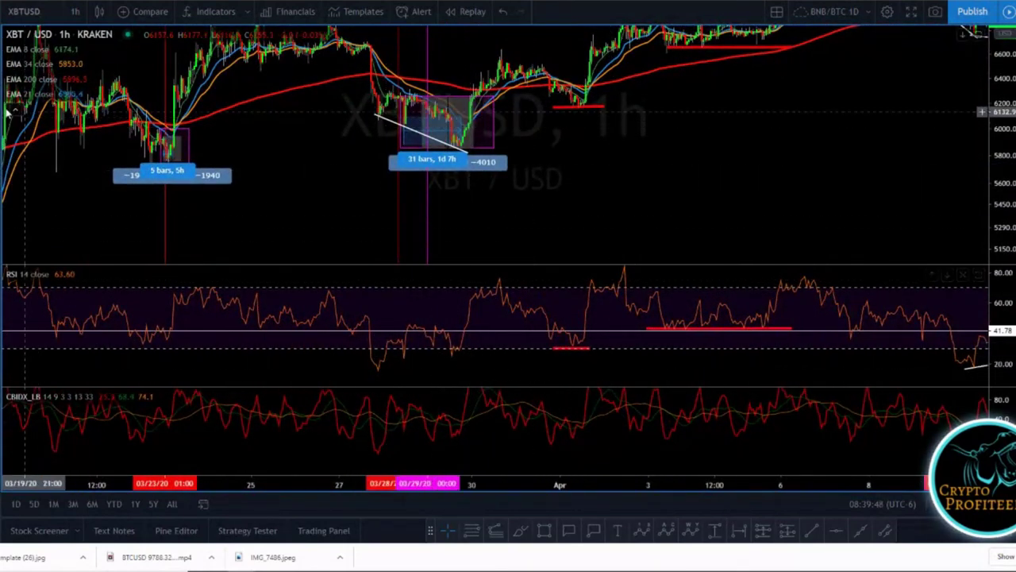
click(2, 65)
click(374, 373)
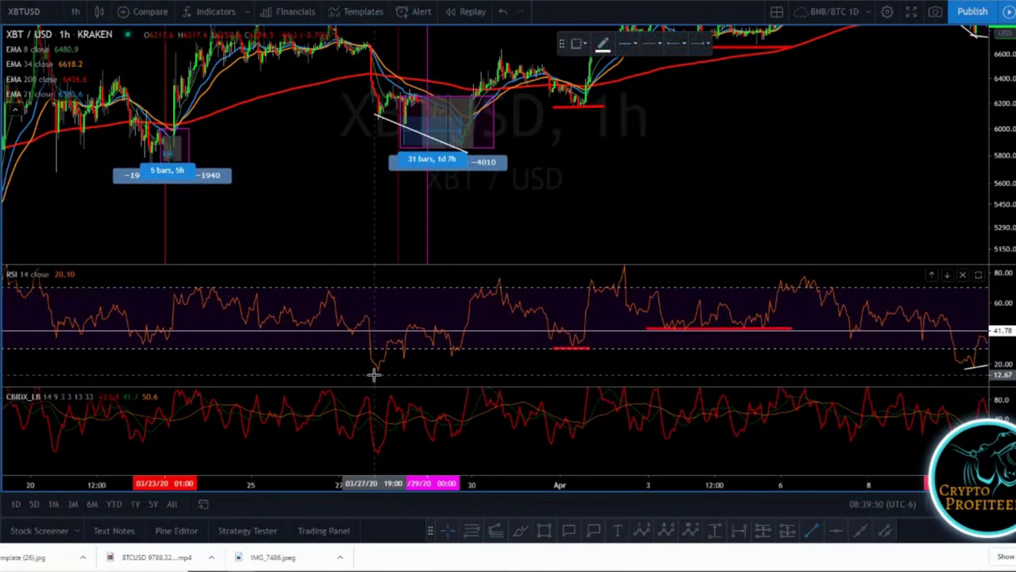
click(483, 350)
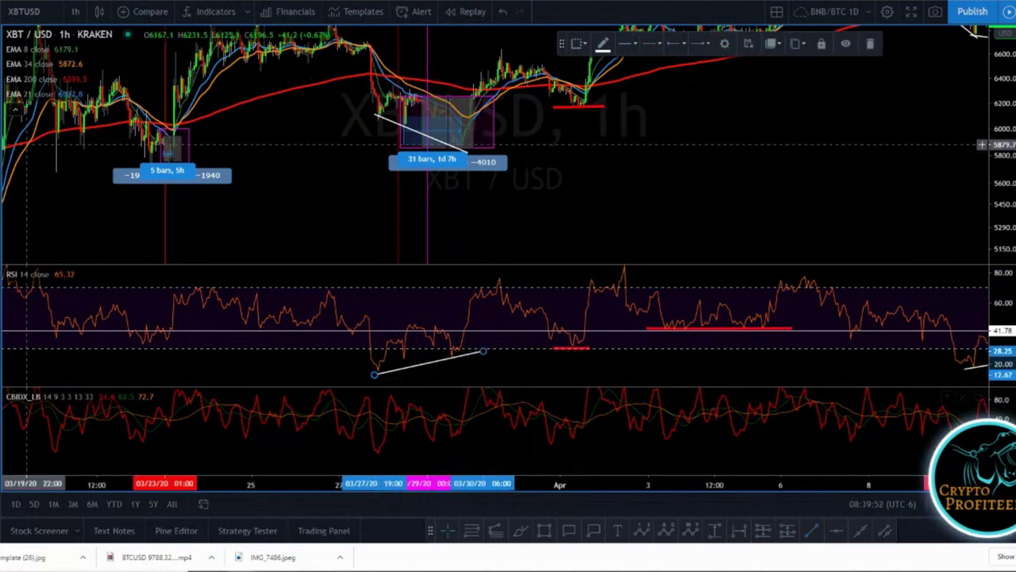
click(379, 454)
click(464, 435)
click(516, 364)
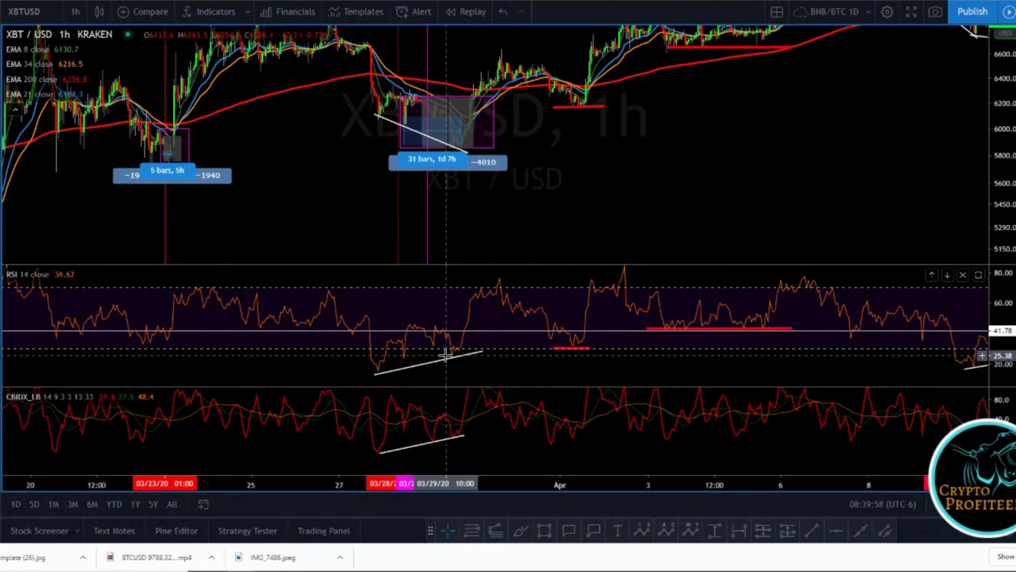
- Draw a short falling trend line under the March 22 to 23 price lows, from about 5847 to 5736
scroll(410, 349, down, 2)
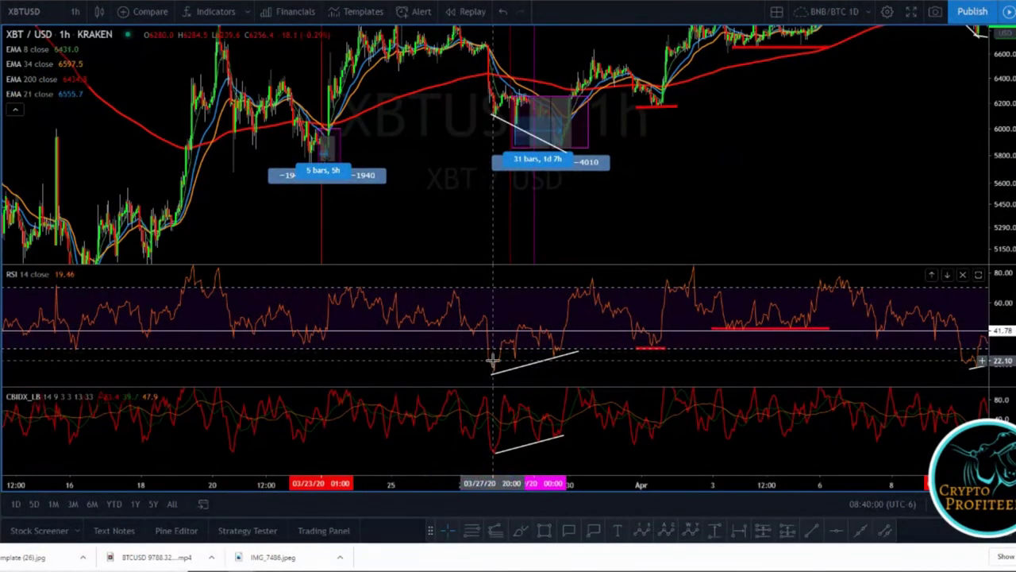
scroll(497, 358, down, 1)
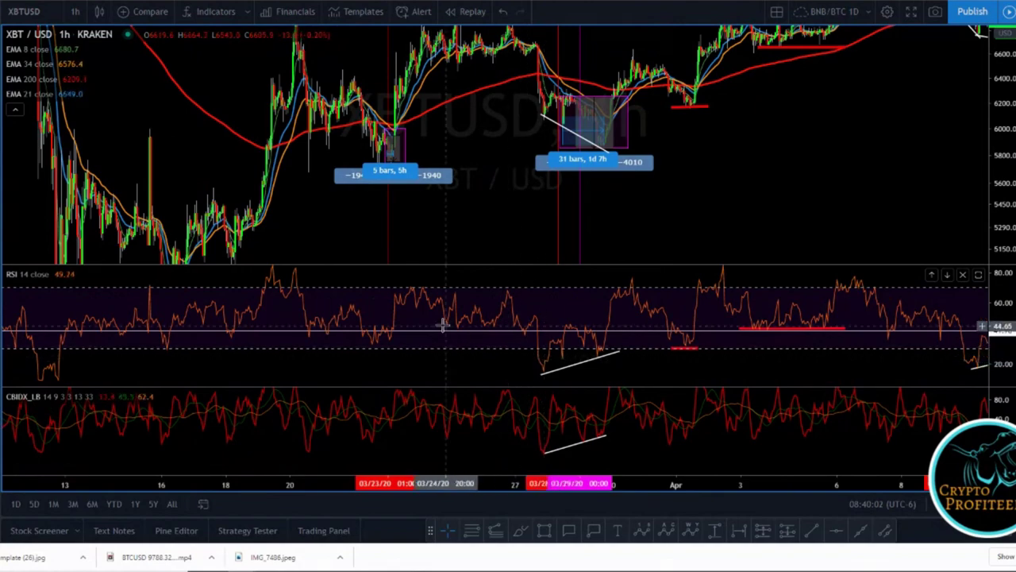
drag(412, 231, 549, 222)
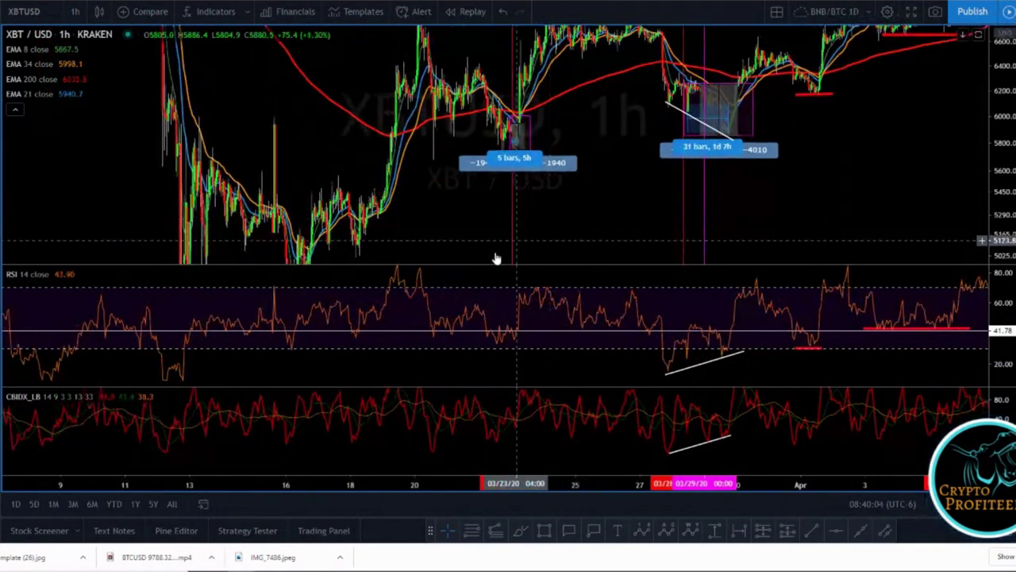
scroll(486, 254, up, 4)
drag(434, 235, 578, 240)
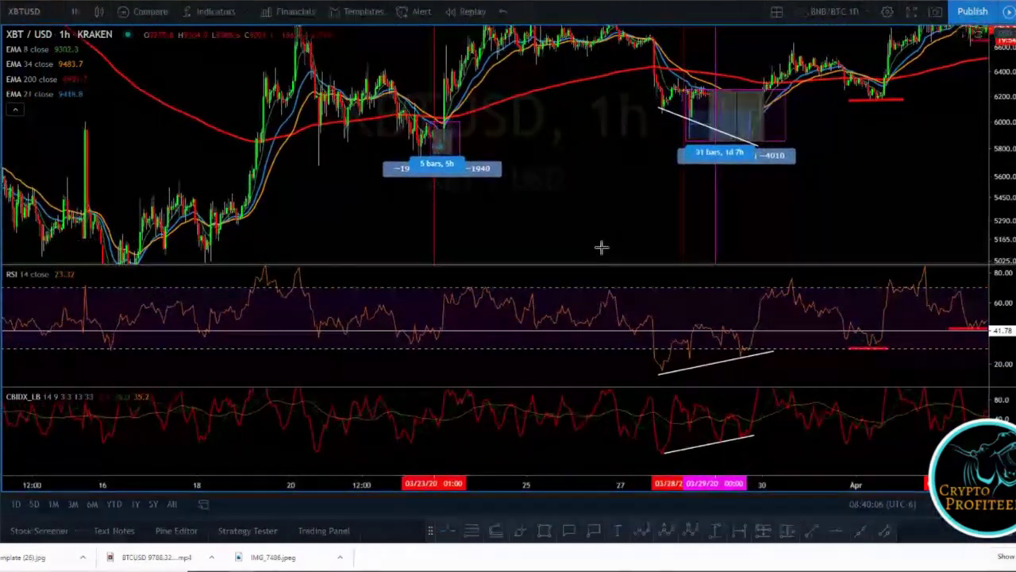
click(411, 142)
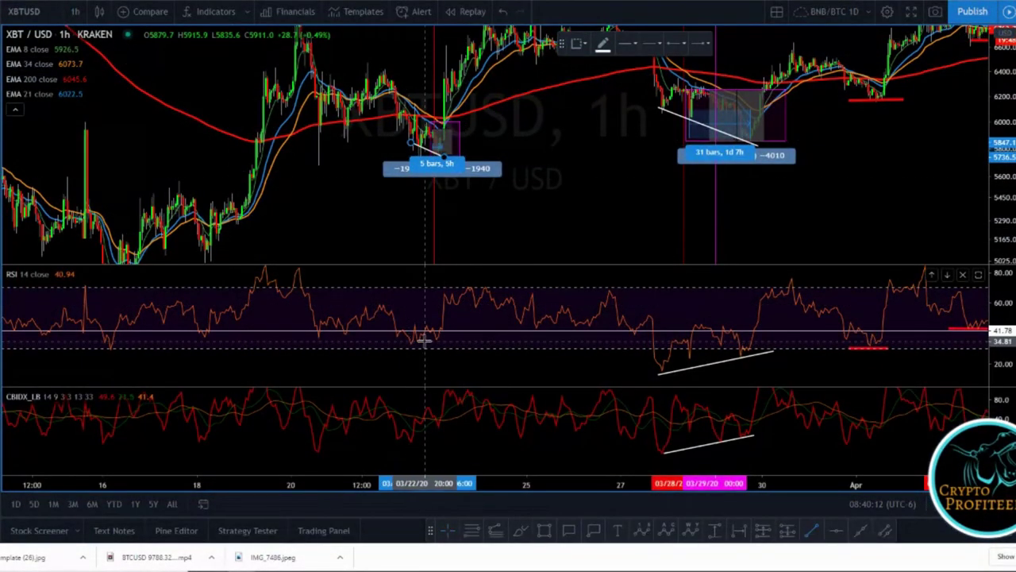
- Draw a rising trend line under the CBIDX lows from March 22 to March 23
click(403, 447)
click(449, 423)
click(477, 424)
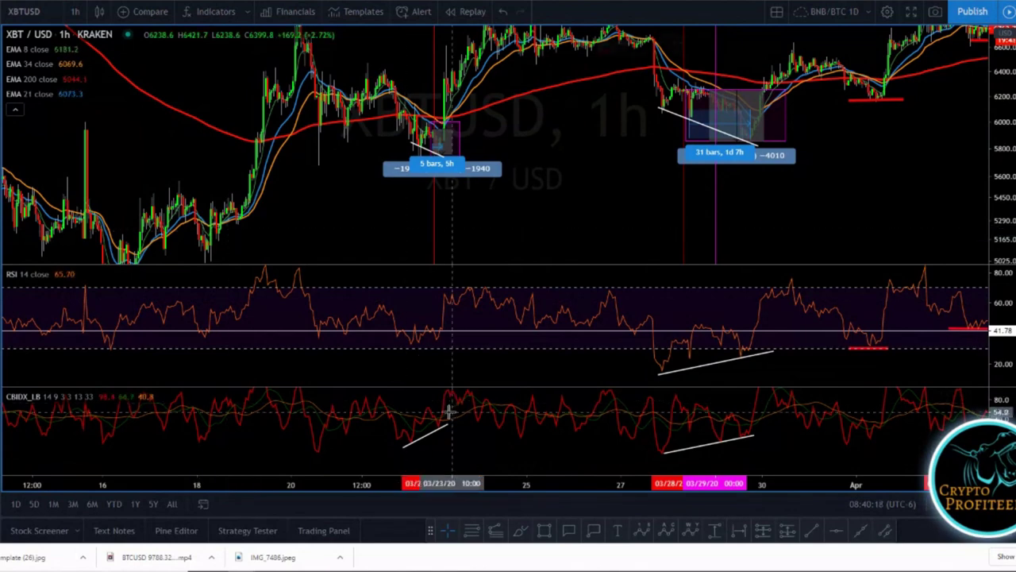
- Circle in red with the Brush the CBIDX curve beside the ends of its rising lines near March 23, March 29 and April 10
click(443, 415)
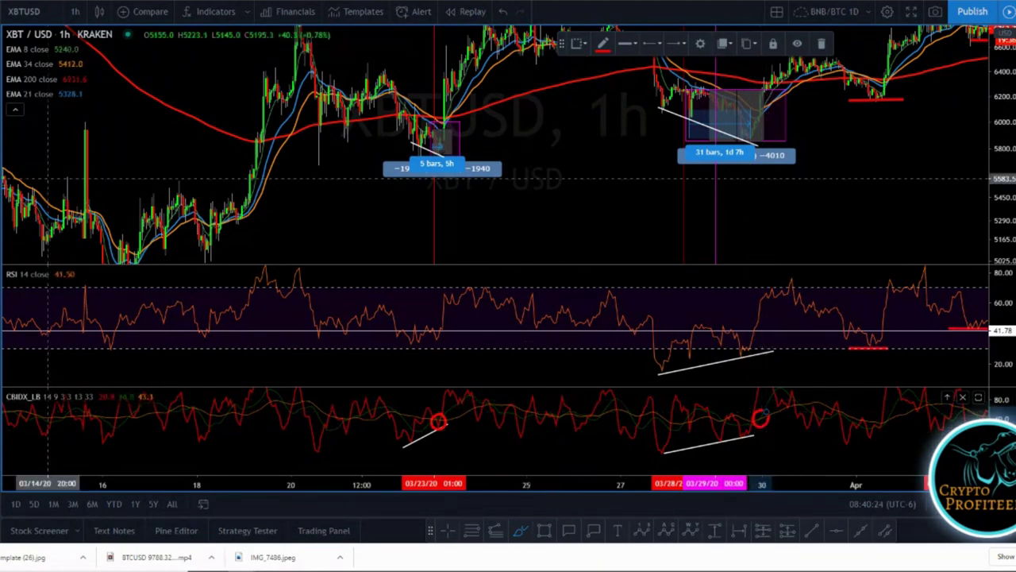
drag(840, 252, 454, 199)
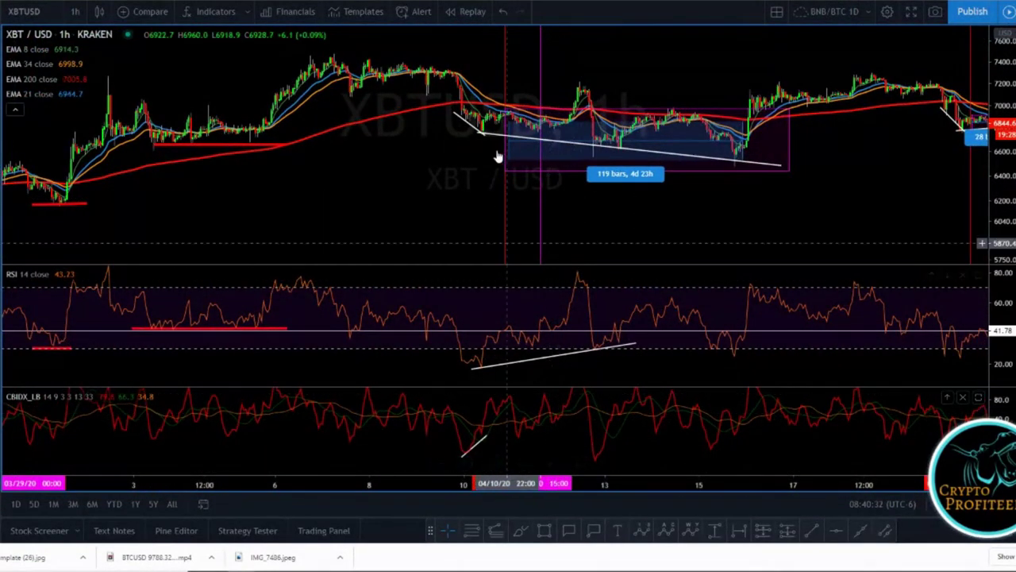
drag(455, 200, 464, 169)
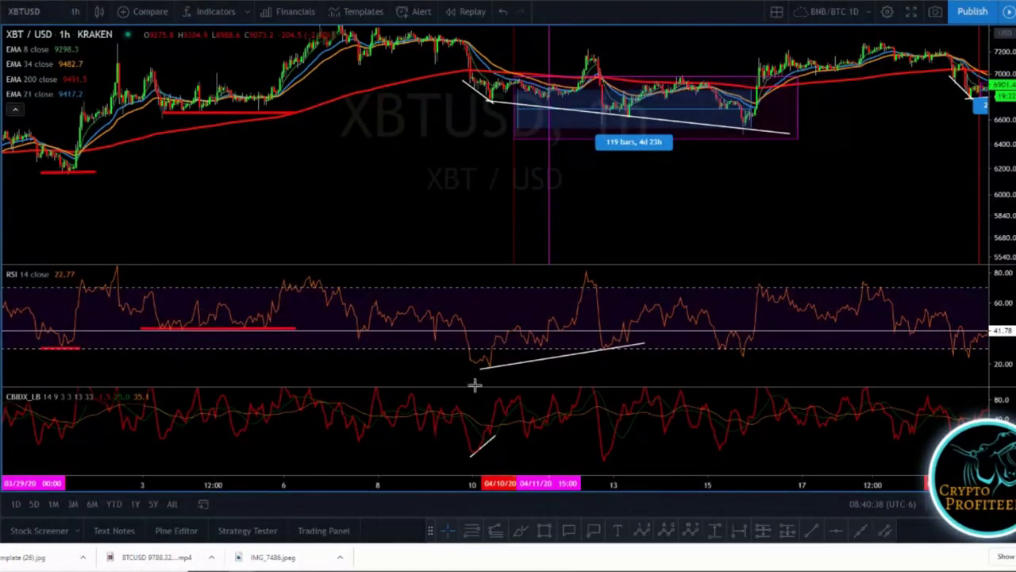
click(520, 530)
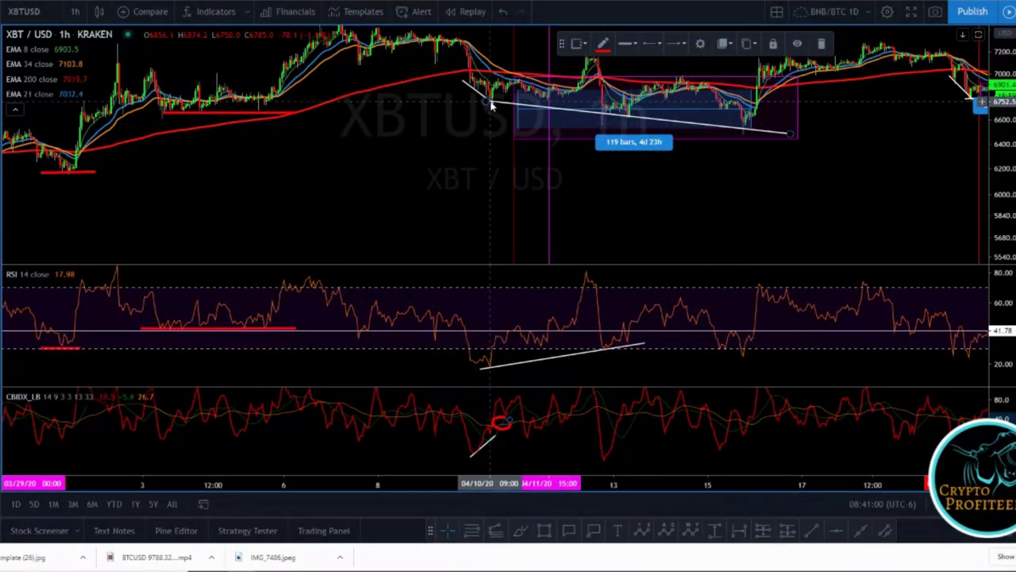
- Move the start of the falling price trend line ending April 16 to the April 12 low, near 6656
drag(488, 103, 604, 114)
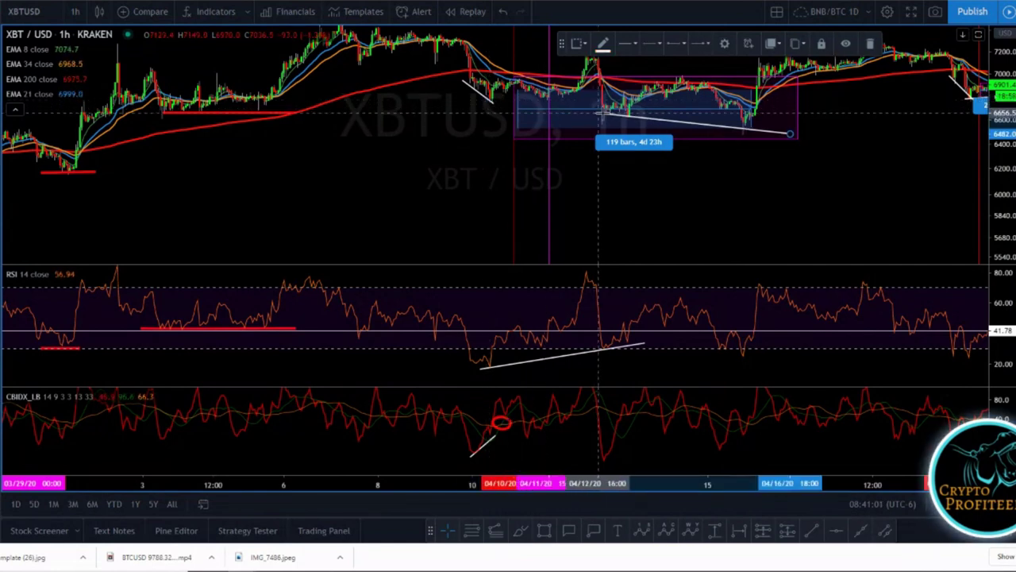
click(754, 223)
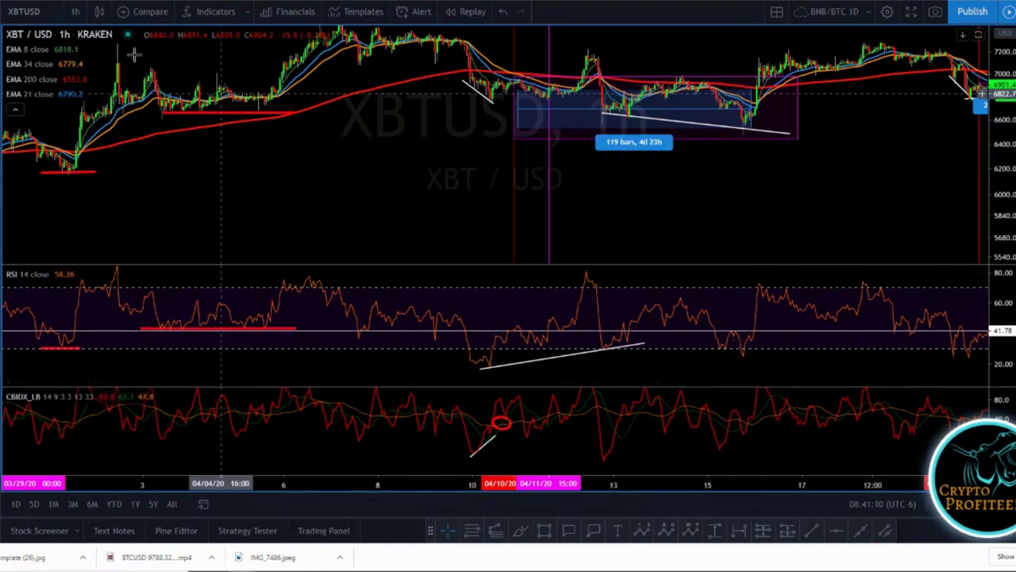
- Draw a short falling trend line under the April 15 price lows, from about 6720 to 6505, and a short rising one under the matching CBIDX lows
click(714, 105)
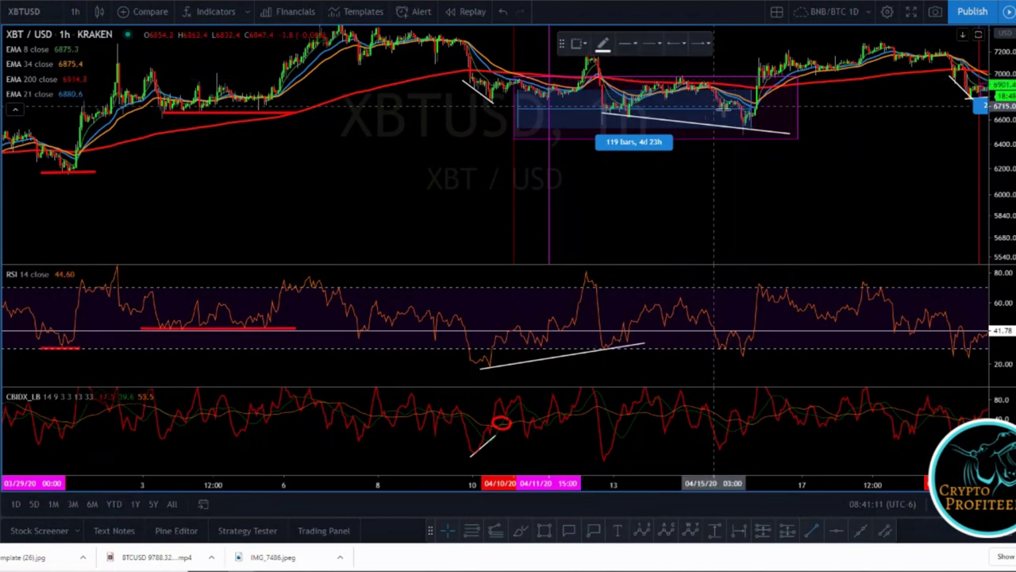
click(750, 128)
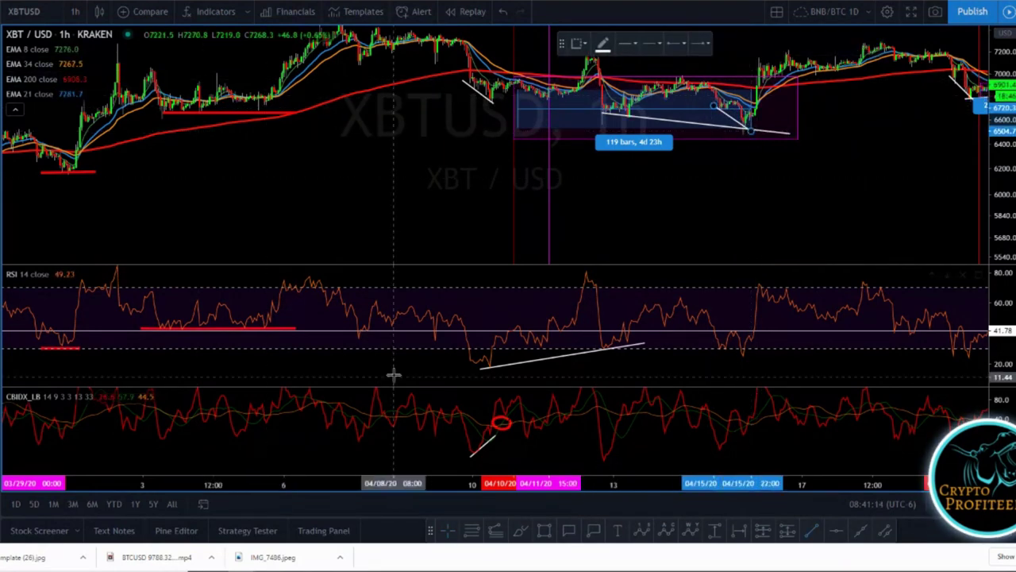
click(717, 454)
click(746, 431)
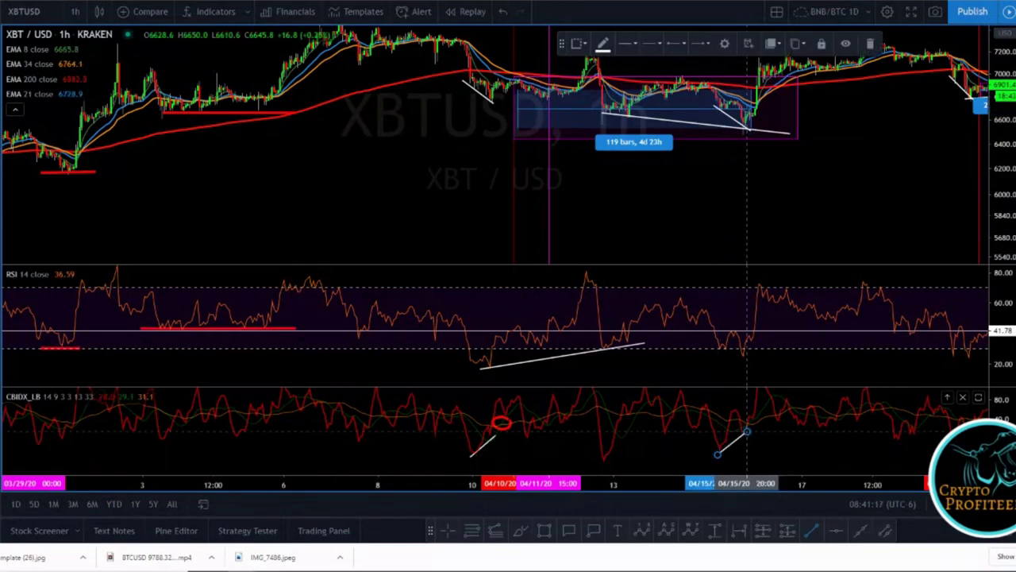
- Draw a rising trend line under the CBIDX lows from April 12 to April 15 and circle the curve at its end in red with the Brush
click(603, 462)
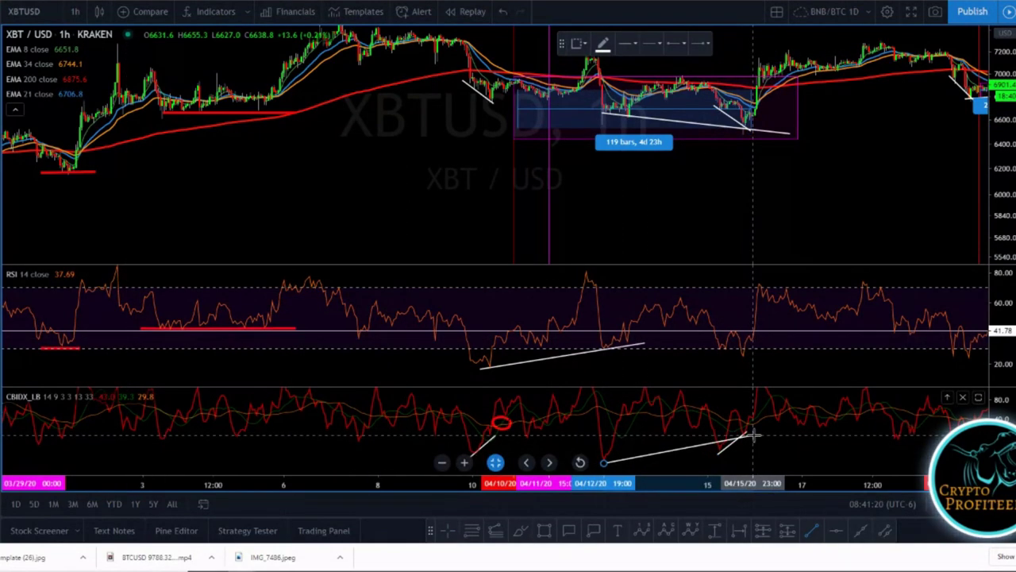
click(751, 435)
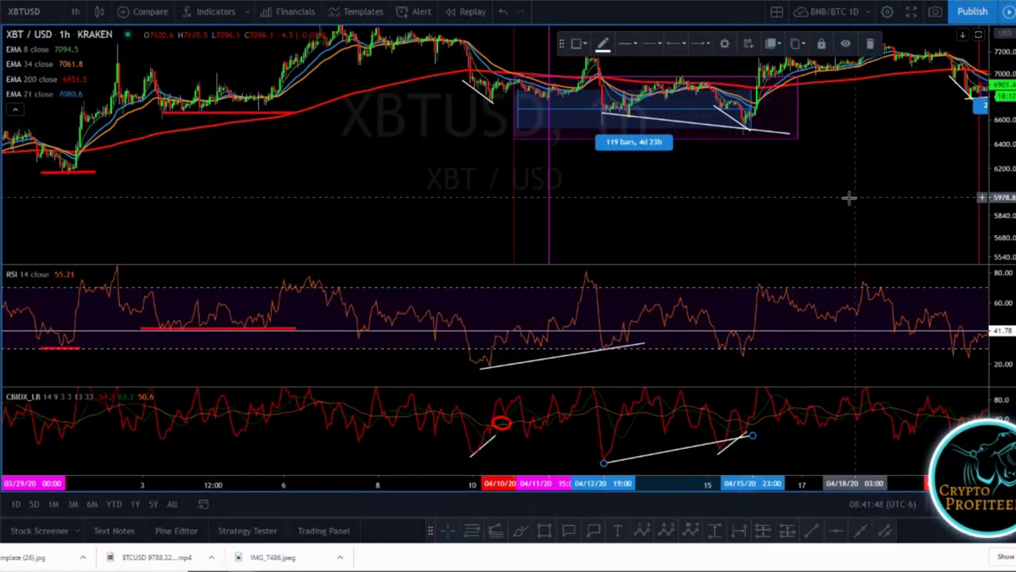
drag(843, 203, 835, 206)
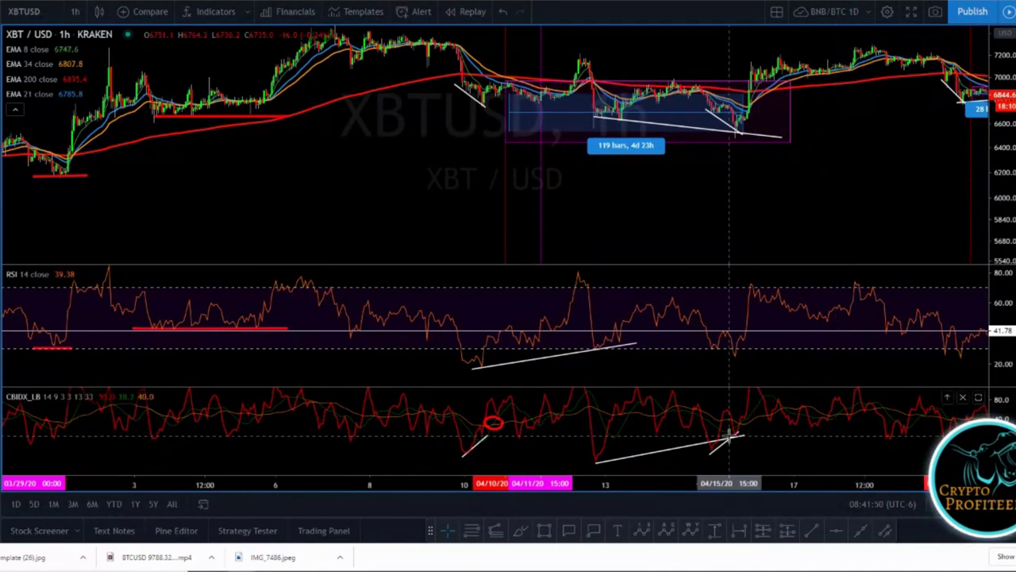
click(742, 430)
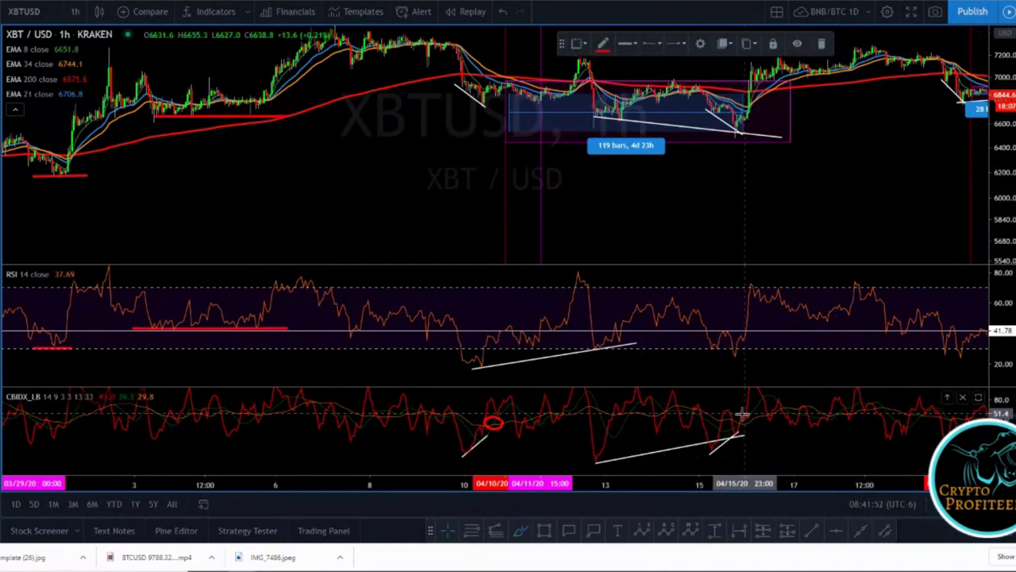
drag(743, 414, 740, 433)
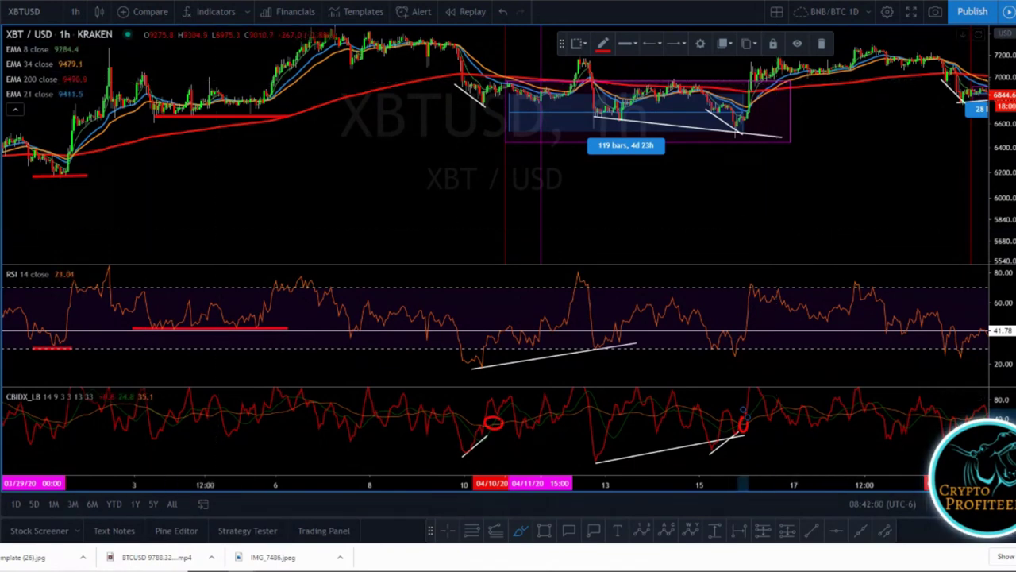
- Mark in red with the Brush the RSI surge and pullback around April 16 and the RSI support running to April 20
scroll(737, 215, down, 2)
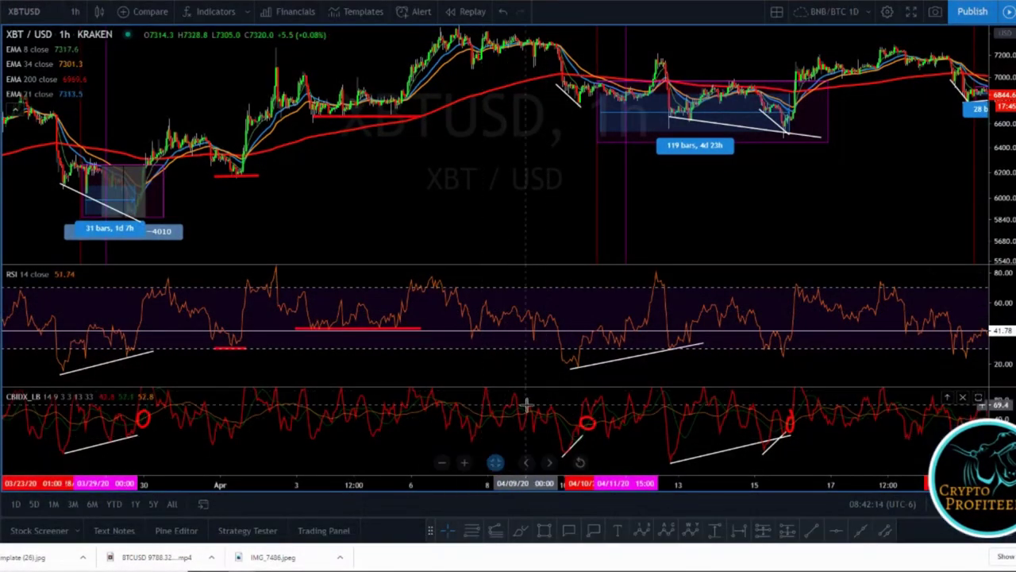
drag(791, 236, 551, 262)
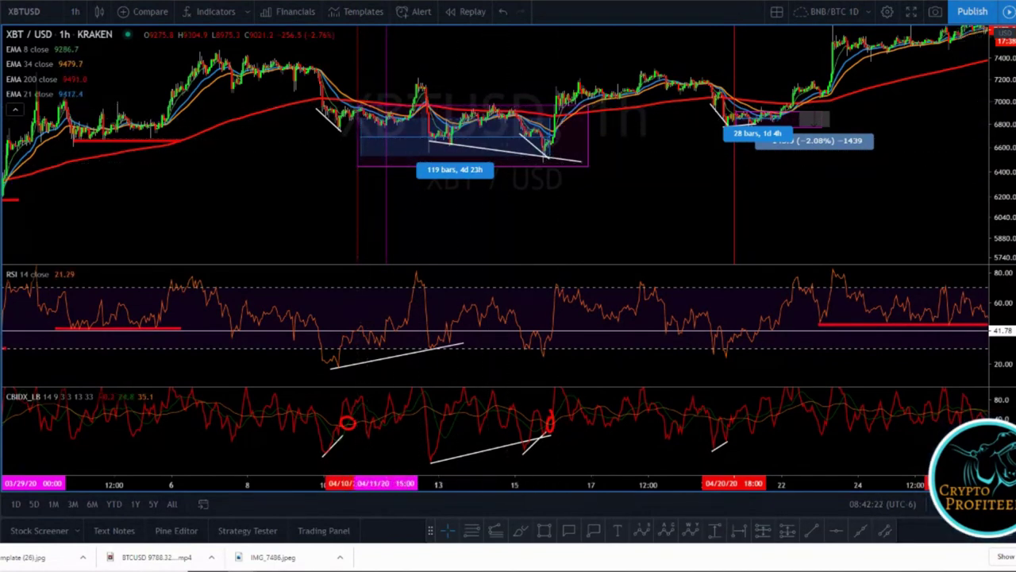
click(520, 530)
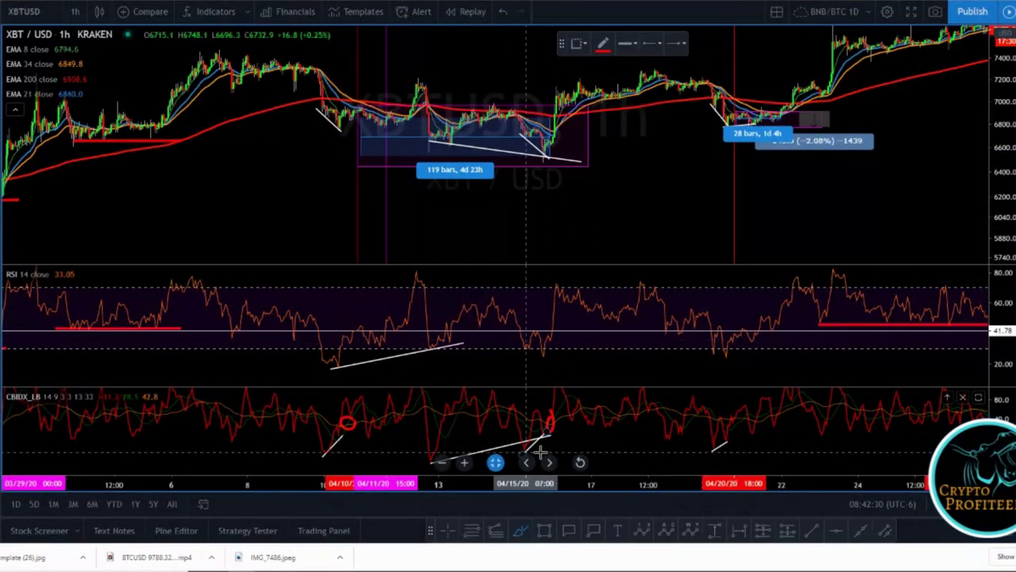
mouse_move(554, 341)
mouse_down()
mouse_move(558, 286)
mouse_move(594, 299)
mouse_move(607, 328)
mouse_move(665, 328)
mouse_up()
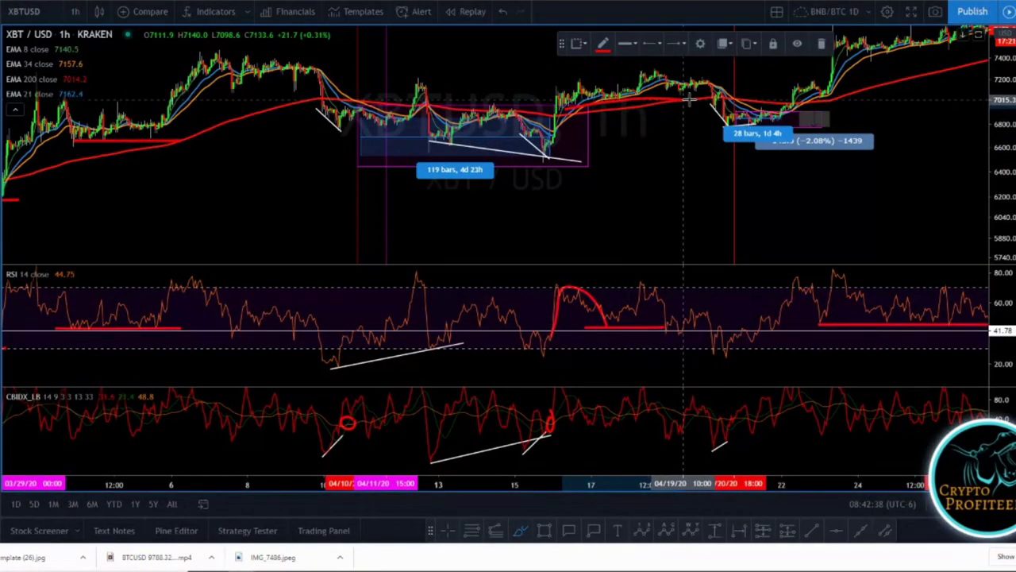
drag(636, 327, 683, 324)
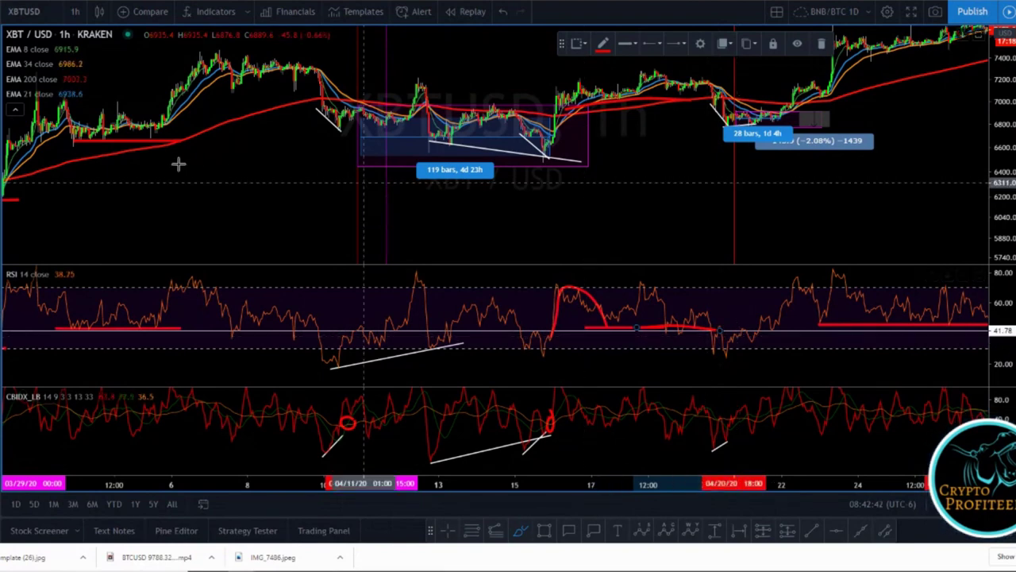
- Underline in red with the Brush the RSI lows and the price lows between about April 7 and April 10
drag(286, 157, 488, 137)
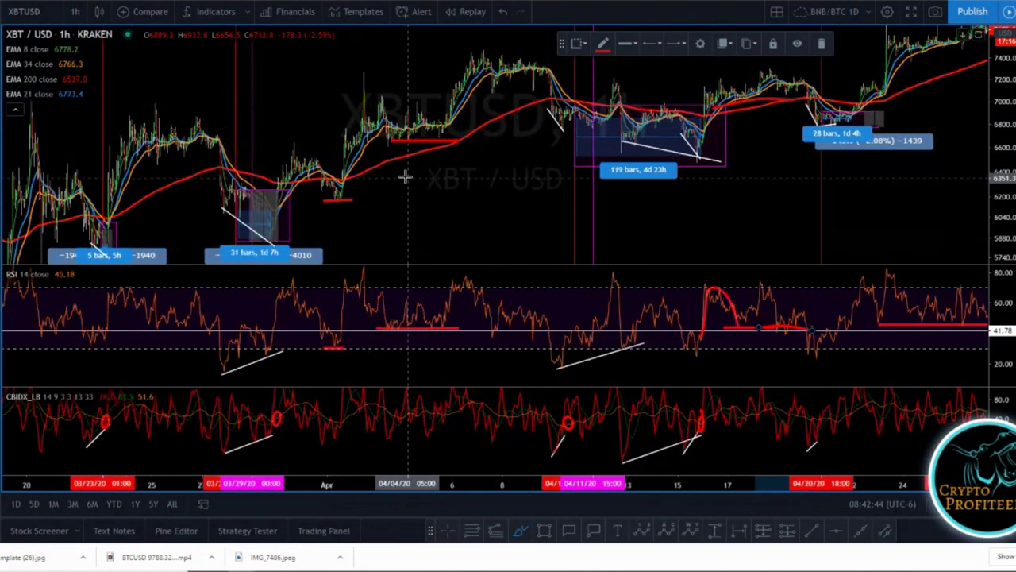
drag(509, 332, 552, 331)
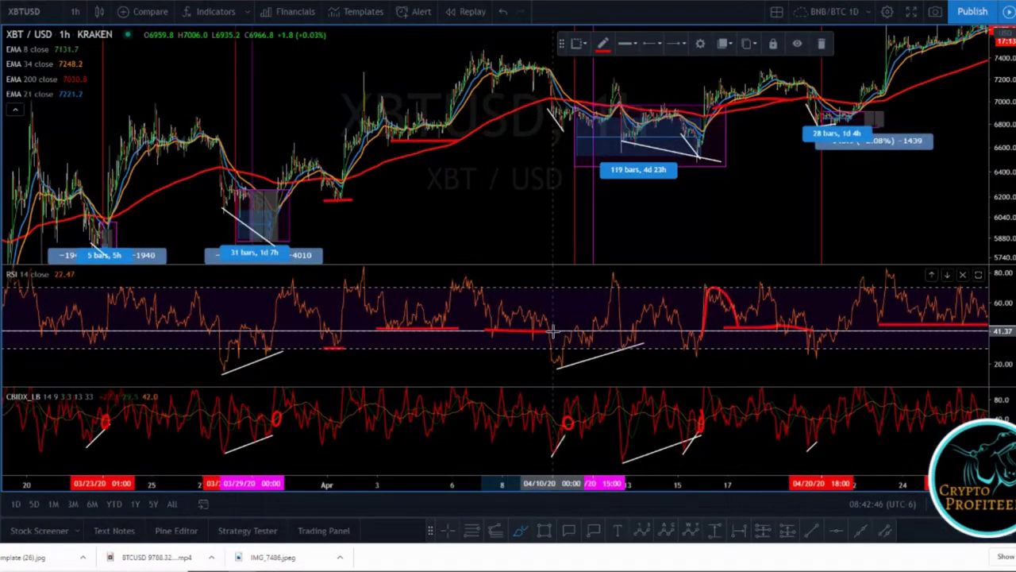
drag(485, 81, 541, 78)
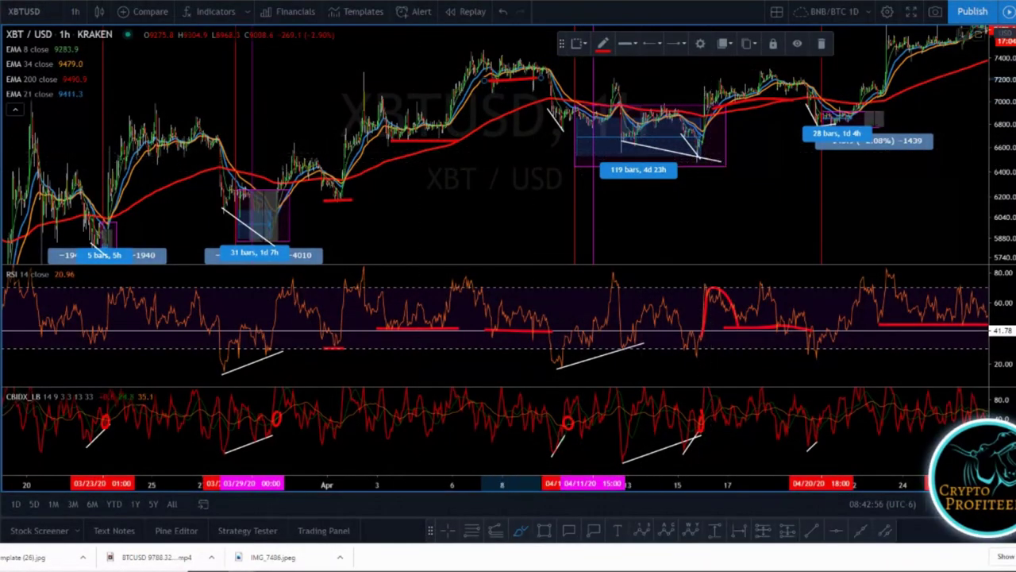
- Underline in red with the Brush the RSI support lows between about March 24 and March 27
mouse_move(435, 203)
mouse_down()
mouse_move(460, 215)
mouse_move(592, 159)
mouse_move(725, 140)
mouse_up()
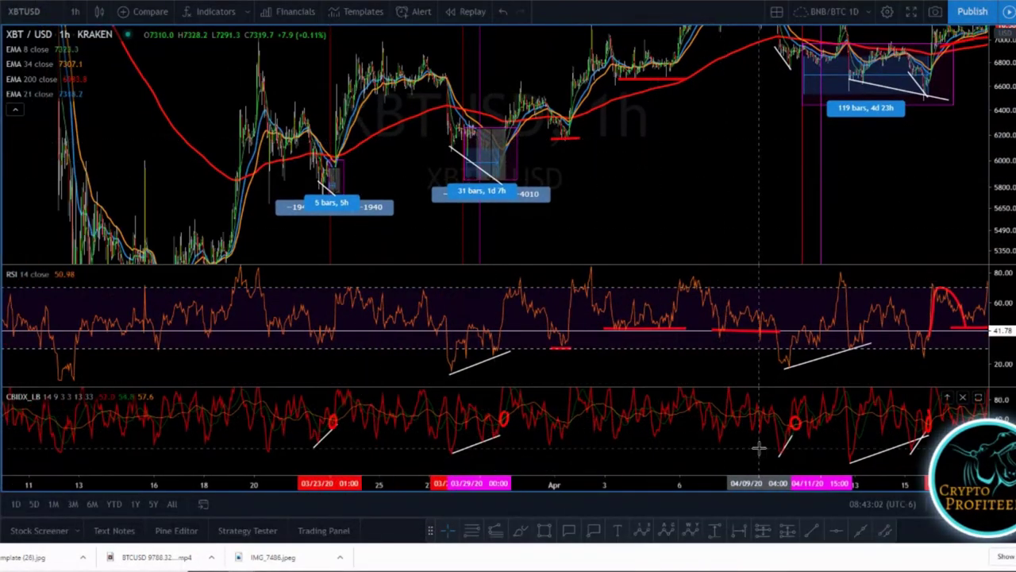
drag(730, 453, 704, 457)
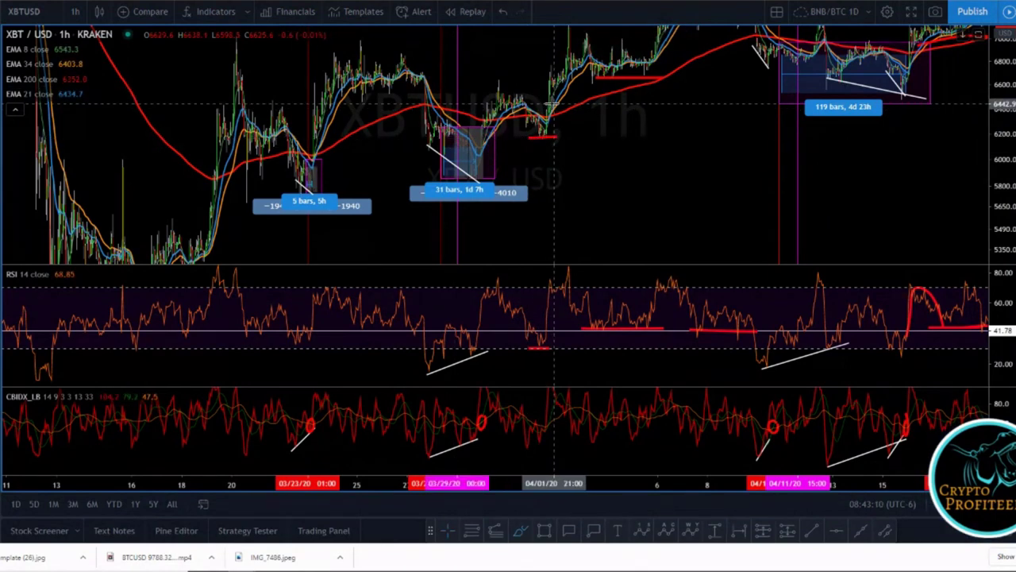
click(520, 530)
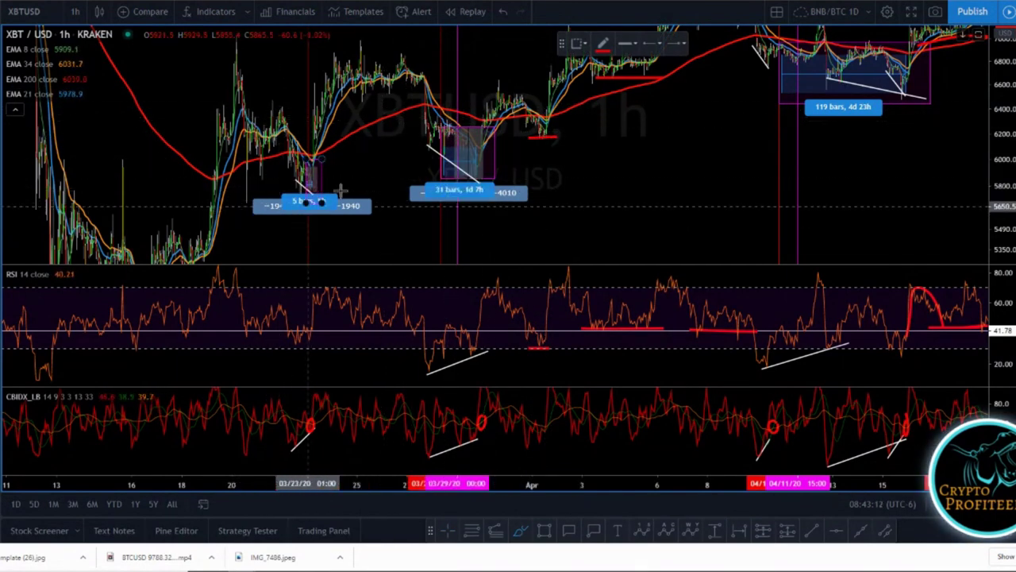
drag(345, 329, 494, 329)
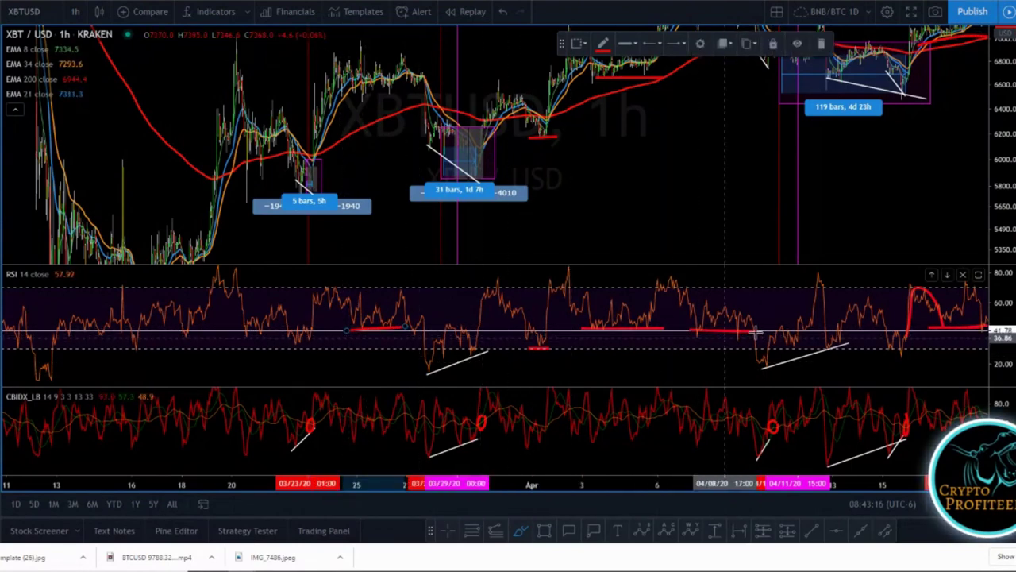
- Compare the marked pullbacks, RSI supports and CBIDX divergences from March 23 through April 20
drag(603, 231, 234, 230)
drag(516, 229, 517, 177)
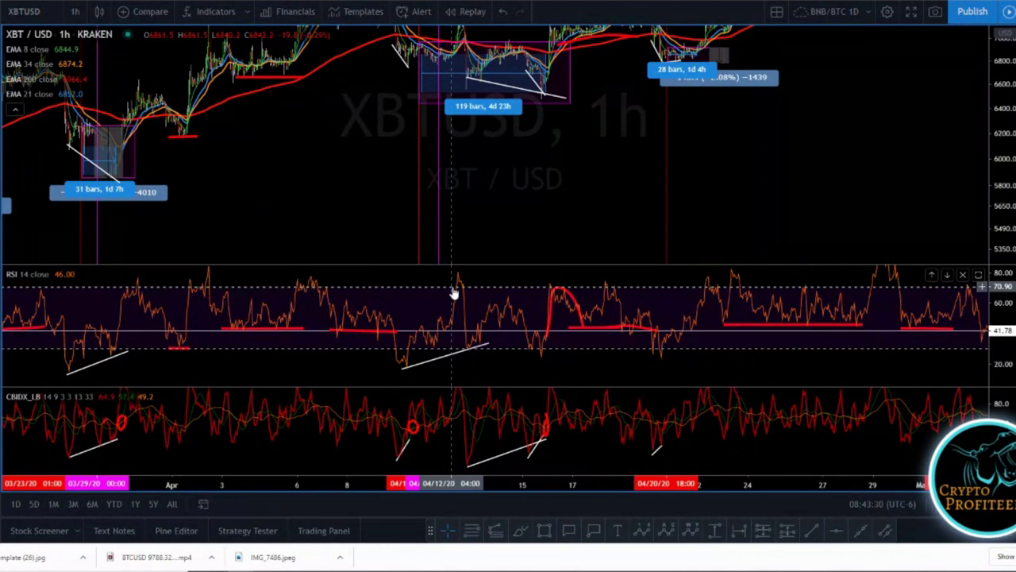
drag(520, 243, 518, 261)
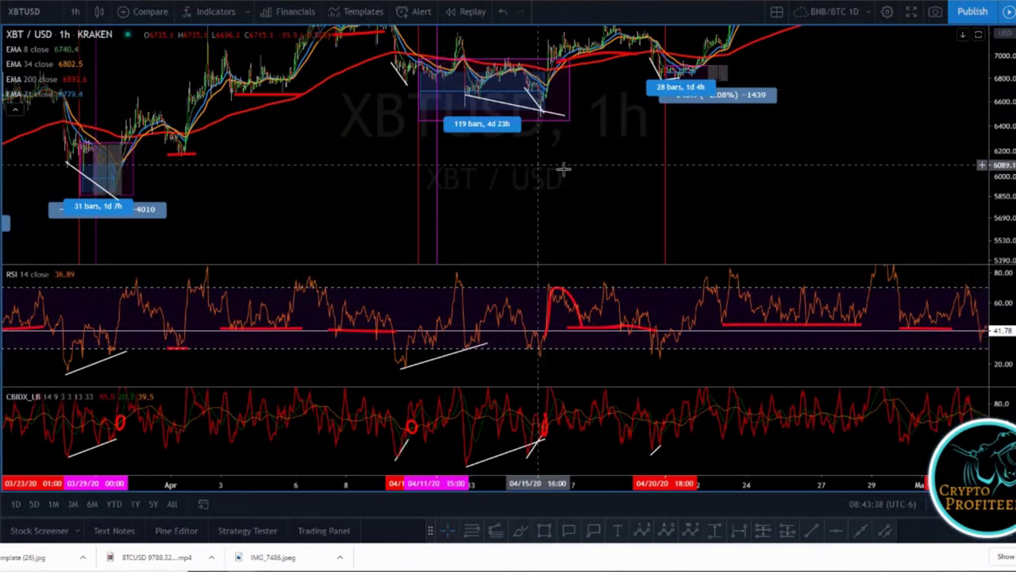
drag(635, 123, 604, 125)
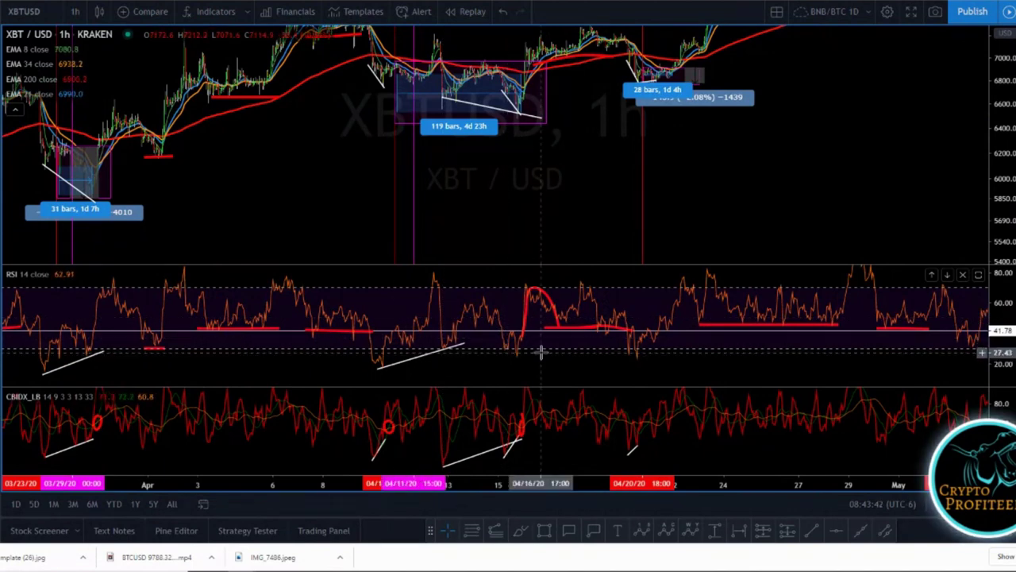
drag(540, 204, 540, 205)
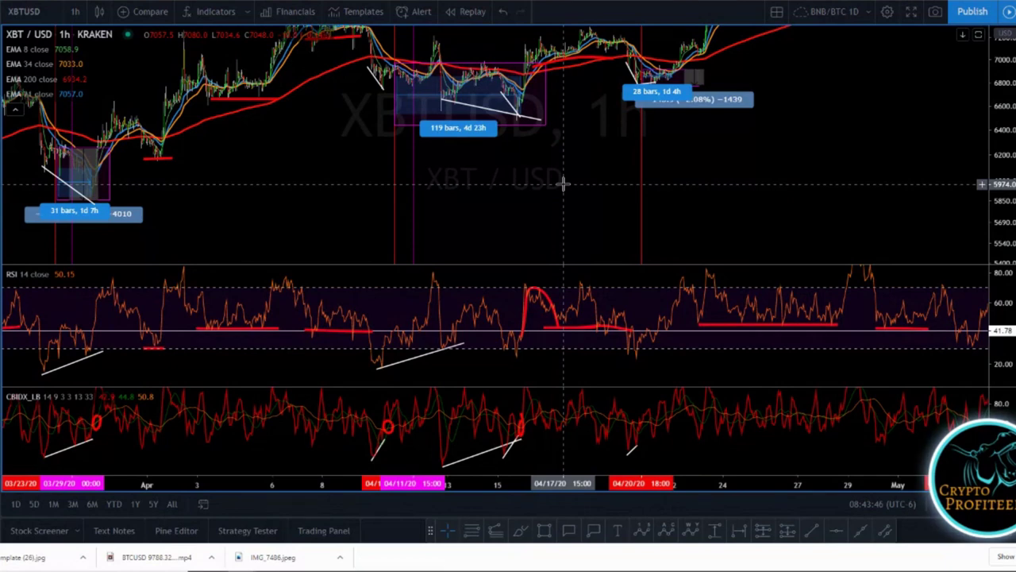
drag(562, 184, 567, 241)
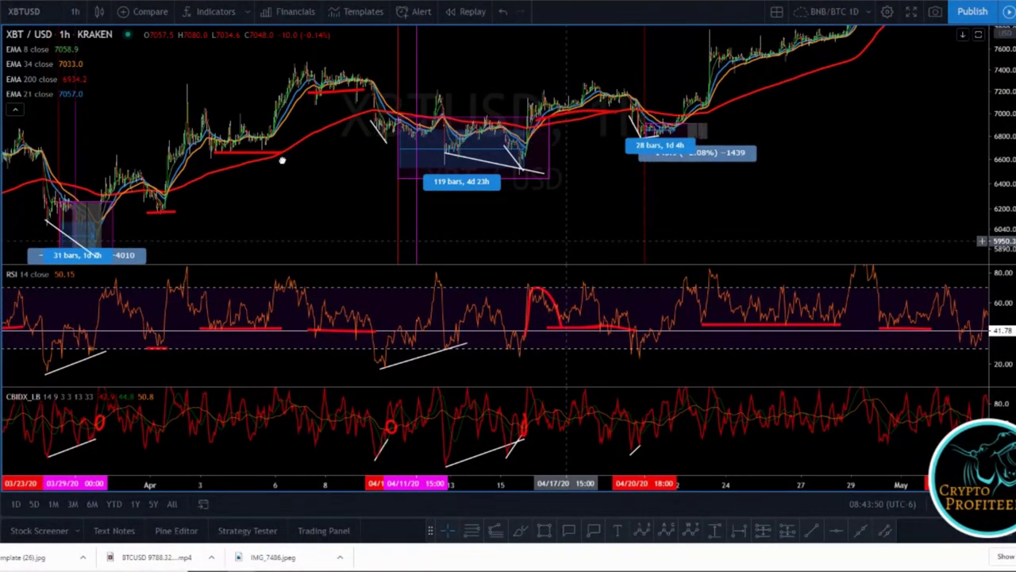
scroll(65, 199, down, 2)
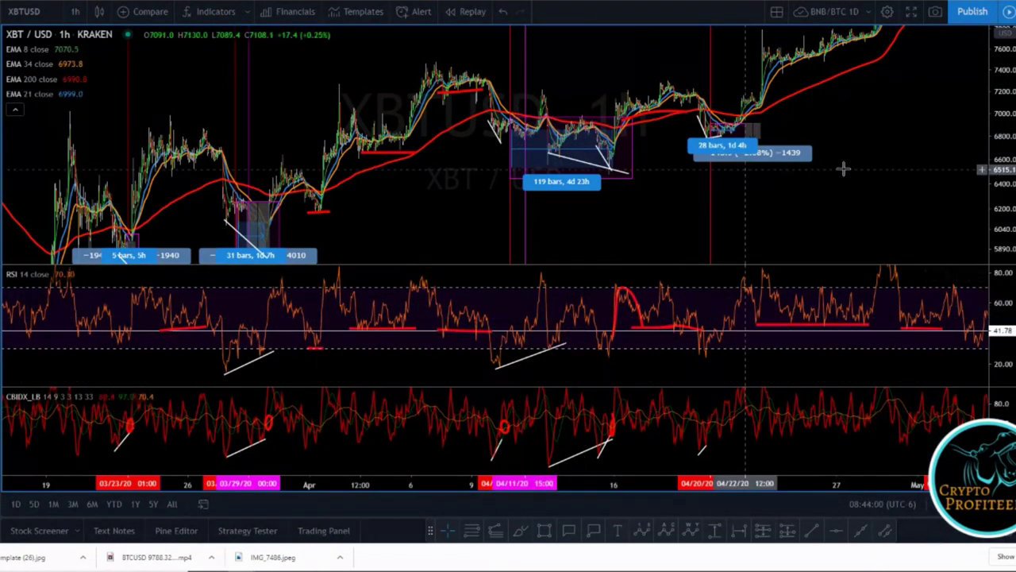
- Examine the May 10 pullback's size, duration and divergences alongside the current May 21 drop
drag(861, 164, 611, 272)
drag(737, 149, 528, 250)
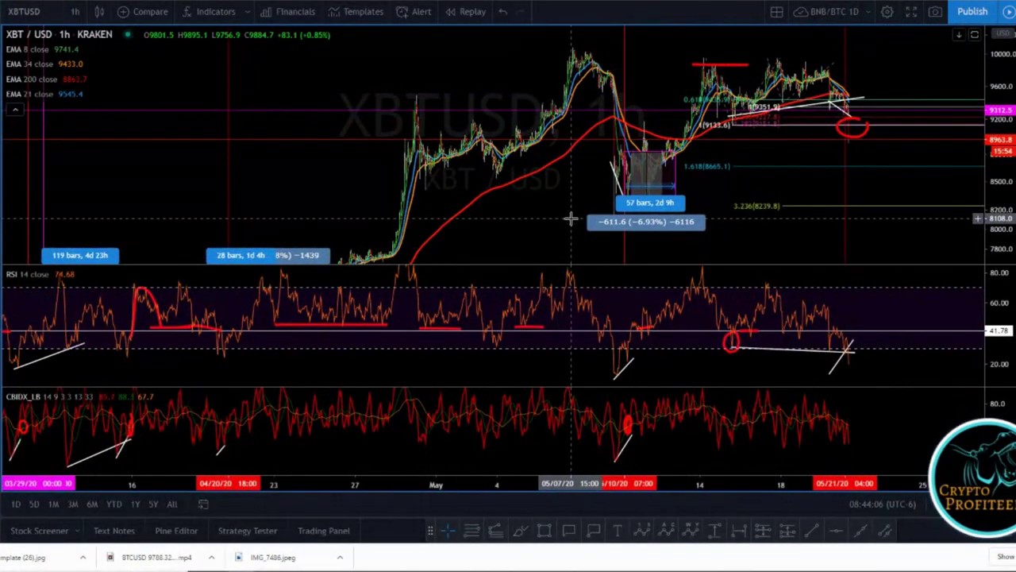
drag(554, 218, 409, 208)
scroll(449, 219, up, 2)
drag(558, 223, 857, 156)
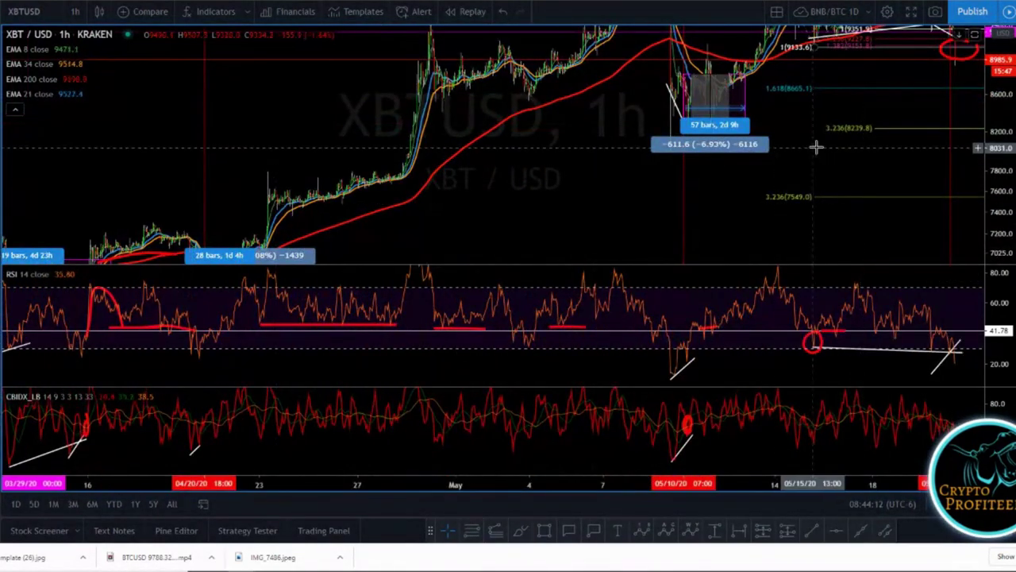
scroll(783, 173, right, 5)
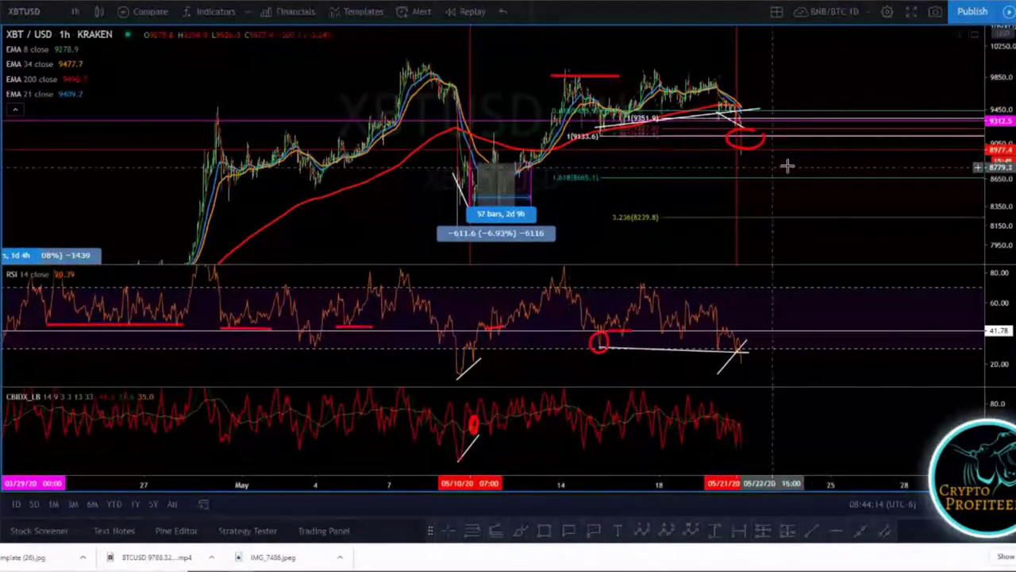
scroll(762, 161, right, 3)
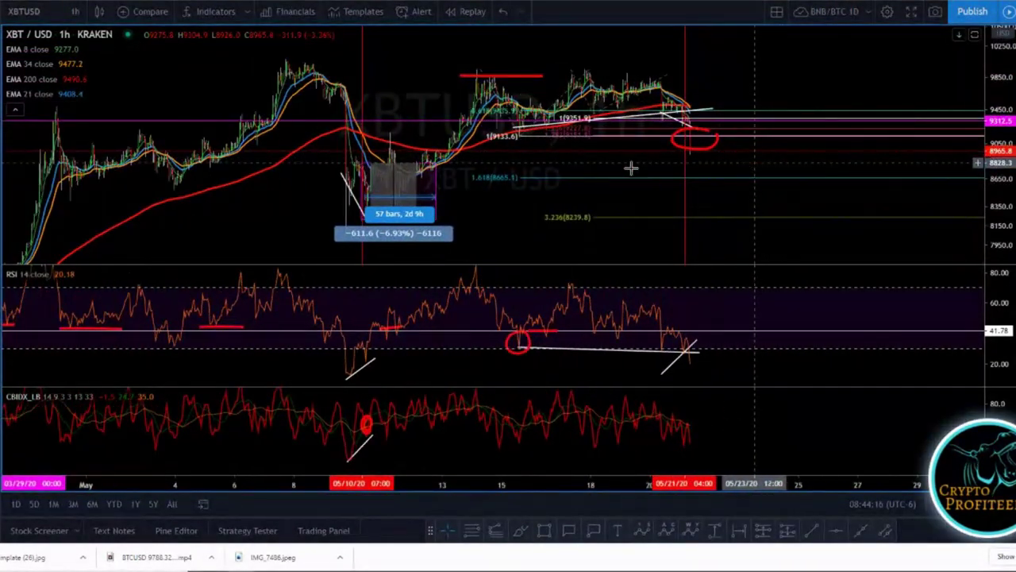
scroll(577, 166, right, 2)
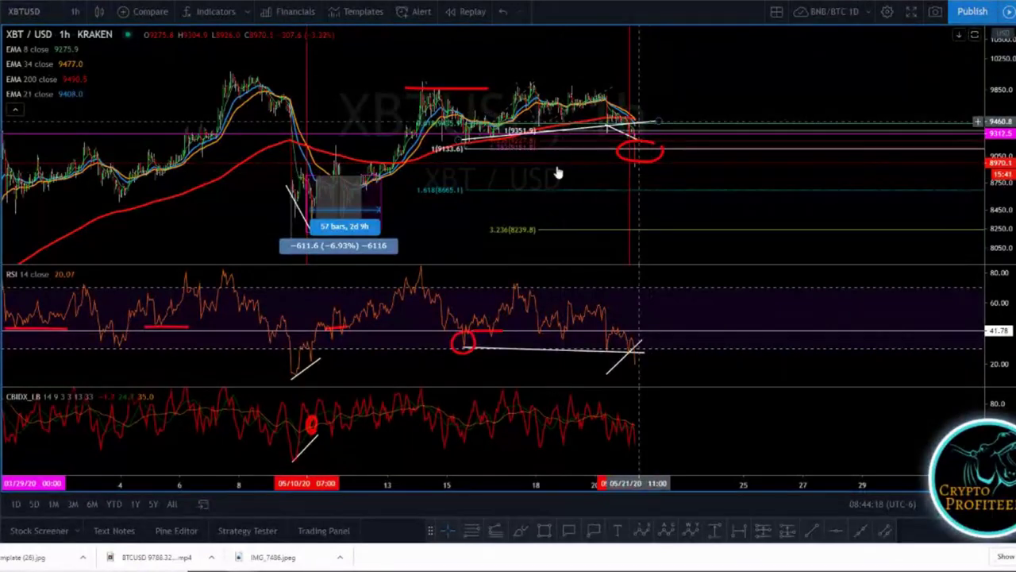
drag(440, 218, 508, 156)
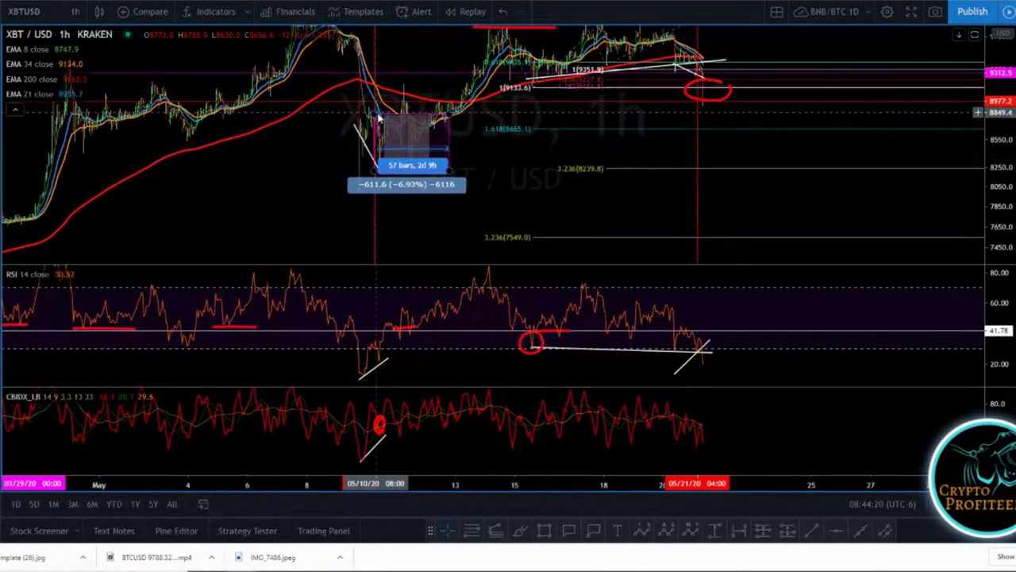
scroll(309, 223, down, 3)
drag(351, 219, 396, 193)
drag(470, 202, 244, 262)
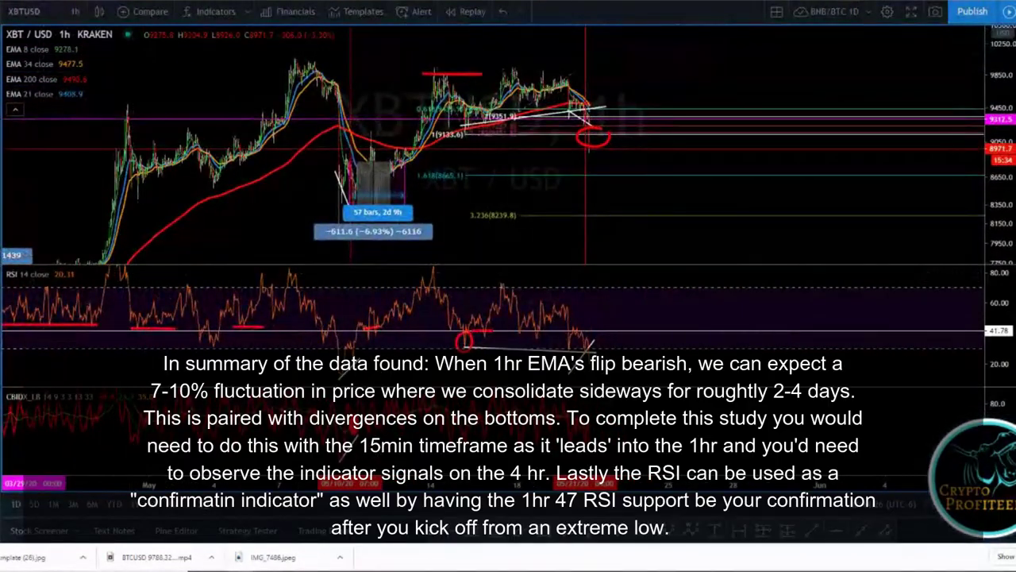
- Sketch in red with the Brush a projected zigzag price path after May 21, dipping to about 8550 before rising above 10250
click(594, 118)
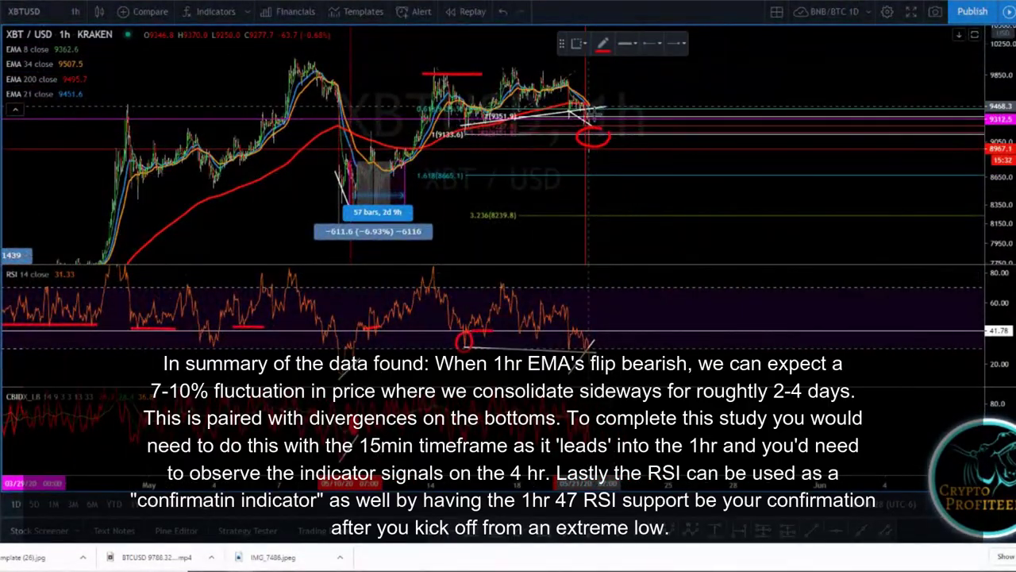
mouse_move(593, 109)
mouse_down()
mouse_move(596, 148)
mouse_move(625, 157)
mouse_move(639, 111)
mouse_up()
mouse_move(661, 191)
mouse_down()
mouse_move(672, 107)
mouse_move(739, 11)
mouse_up()
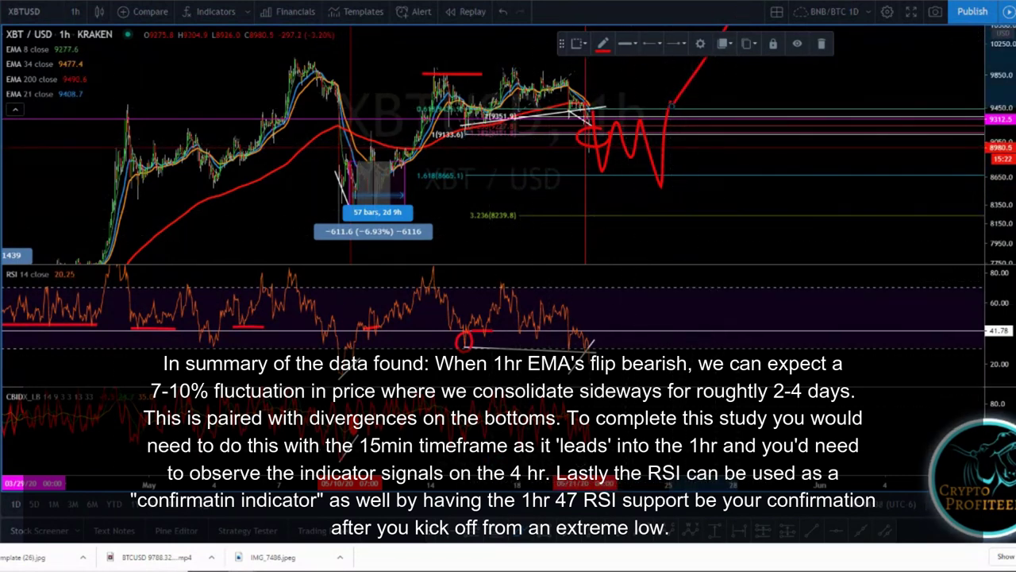
- Compare the marked pullbacks, their durations and the RSI and CBIDX divergences from March 23 through May 10 with the May 21 drop
drag(696, 204, 817, 176)
click(825, 44)
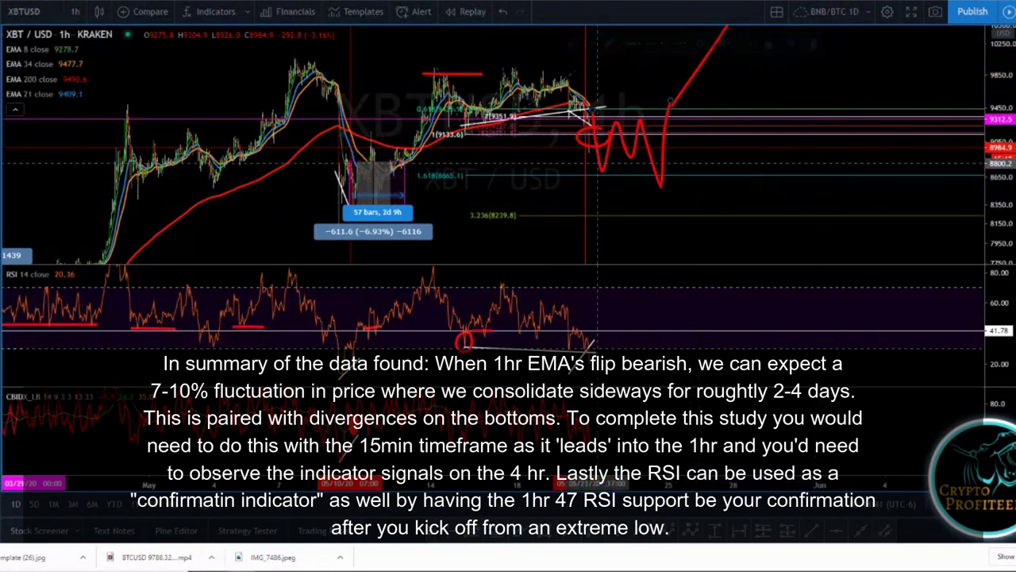
drag(283, 193, 437, 111)
drag(517, 117, 727, 154)
scroll(728, 154, down, 1)
drag(993, 102, 994, 186)
drag(652, 180, 450, 231)
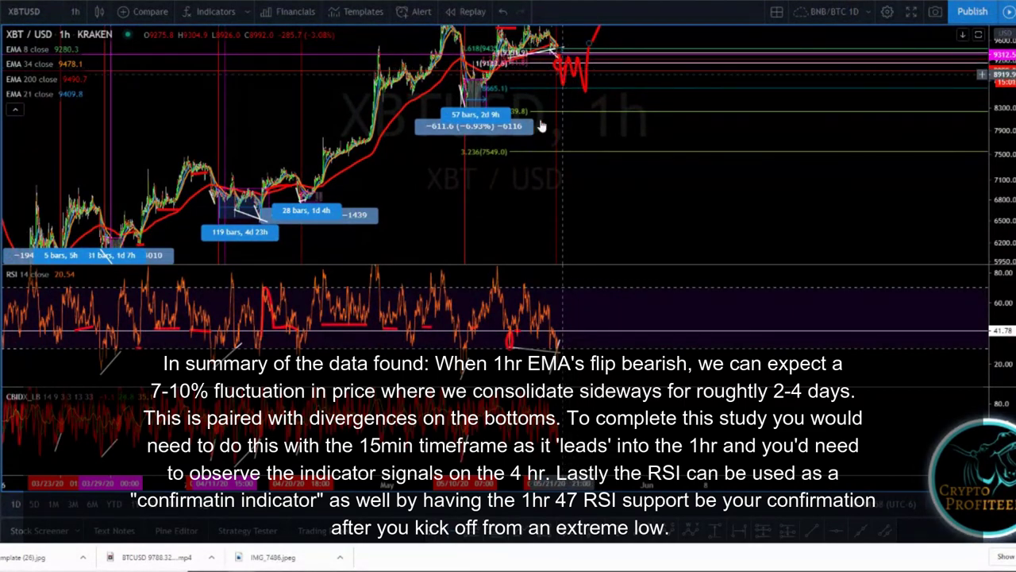
drag(425, 194, 650, 139)
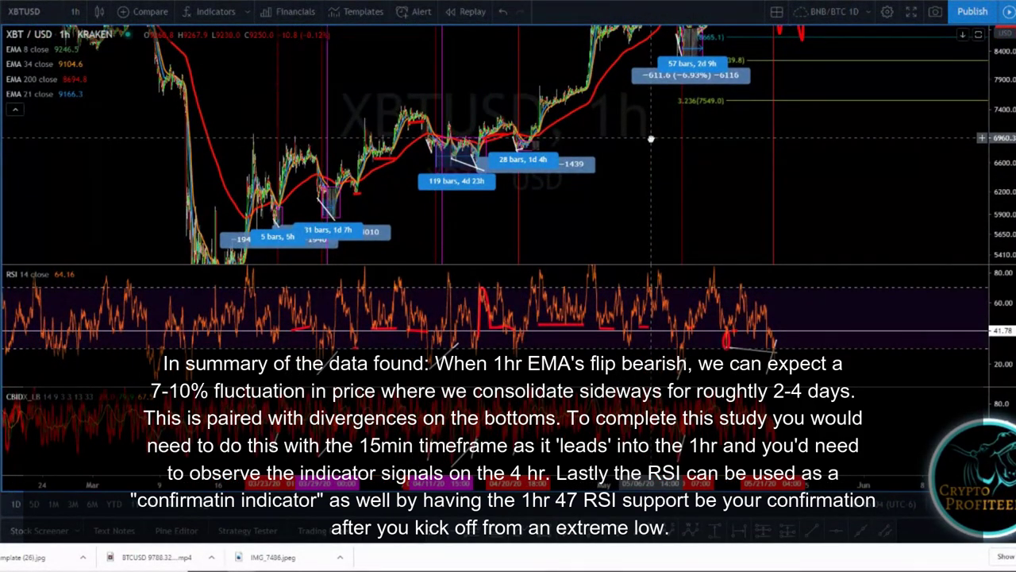
drag(651, 139, 533, 225)
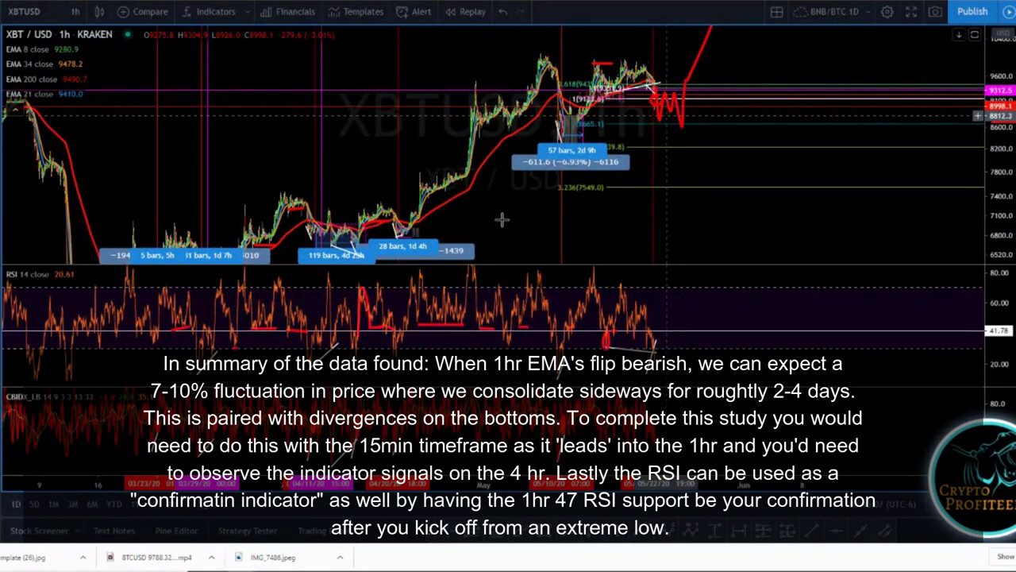
drag(508, 213, 550, 170)
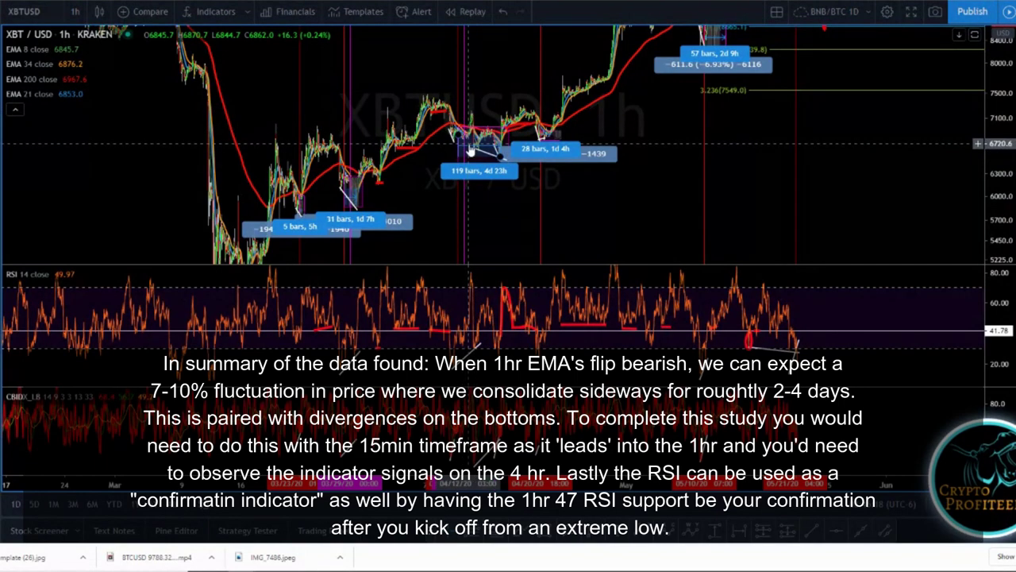
mouse_move(665, 127)
mouse_down()
mouse_move(624, 174)
mouse_move(429, 243)
mouse_up()
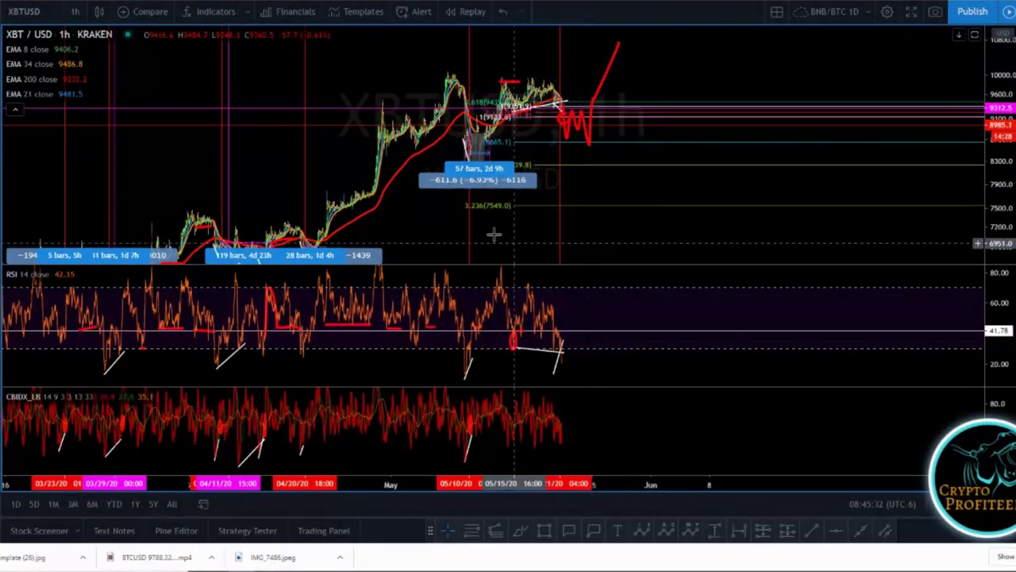
drag(476, 225, 707, 109)
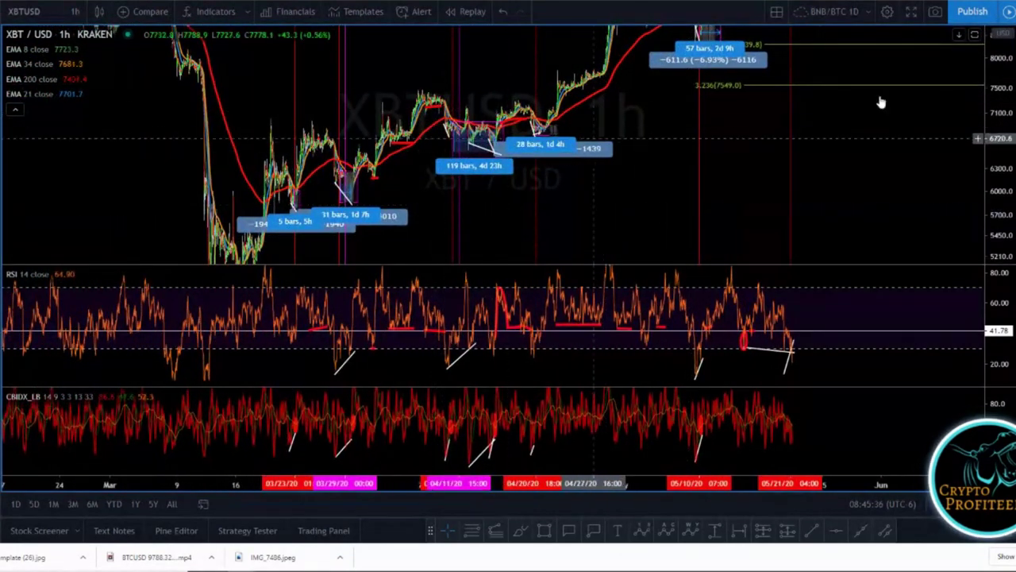
- Examine the projected zigzag path after May 21 against the May 10 pullback and the 1.618 and 3.236 Fibonacci levels
drag(994, 101, 994, 120)
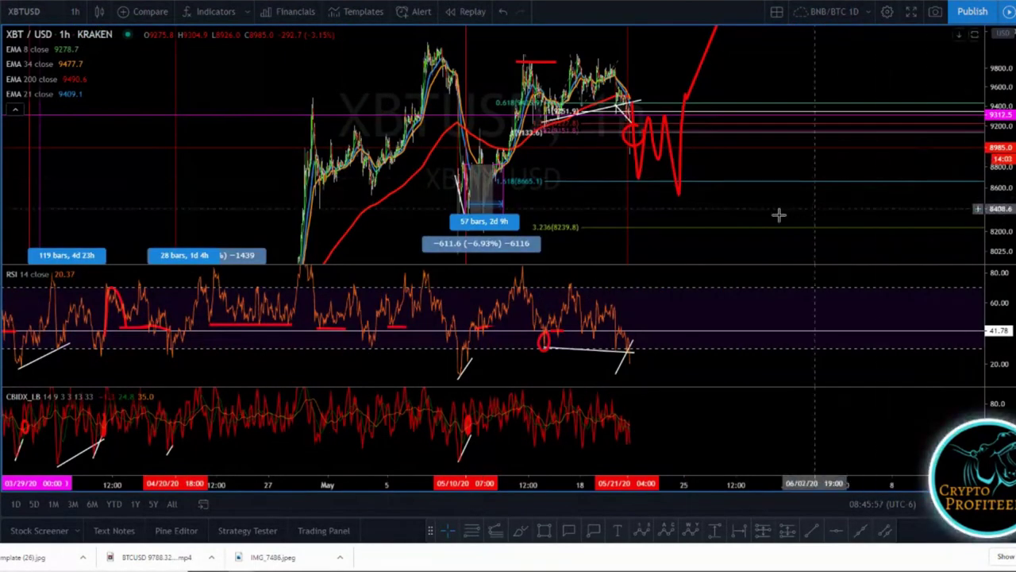
scroll(766, 210, up, 3)
drag(601, 164, 742, 167)
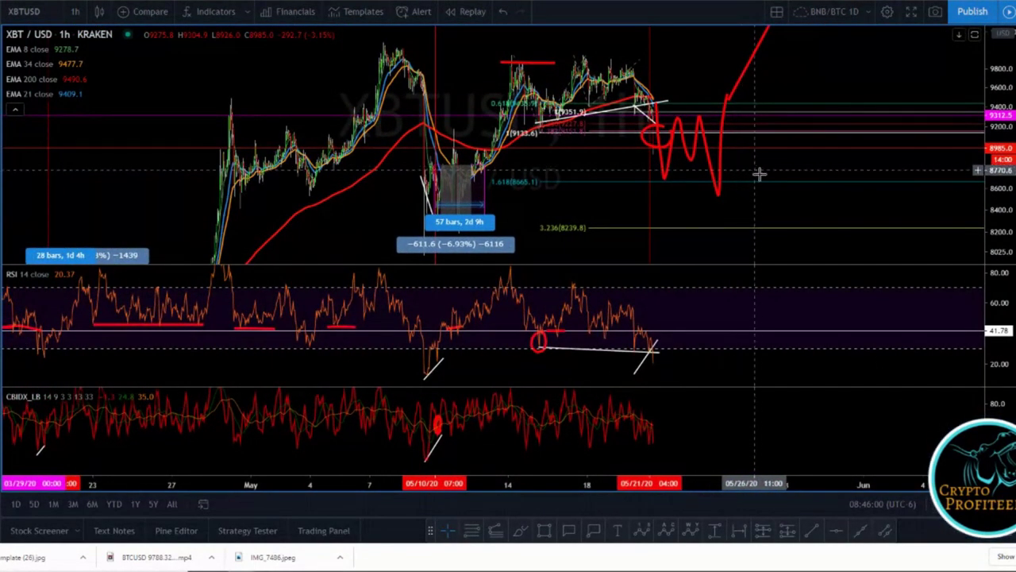
drag(728, 193, 656, 191)
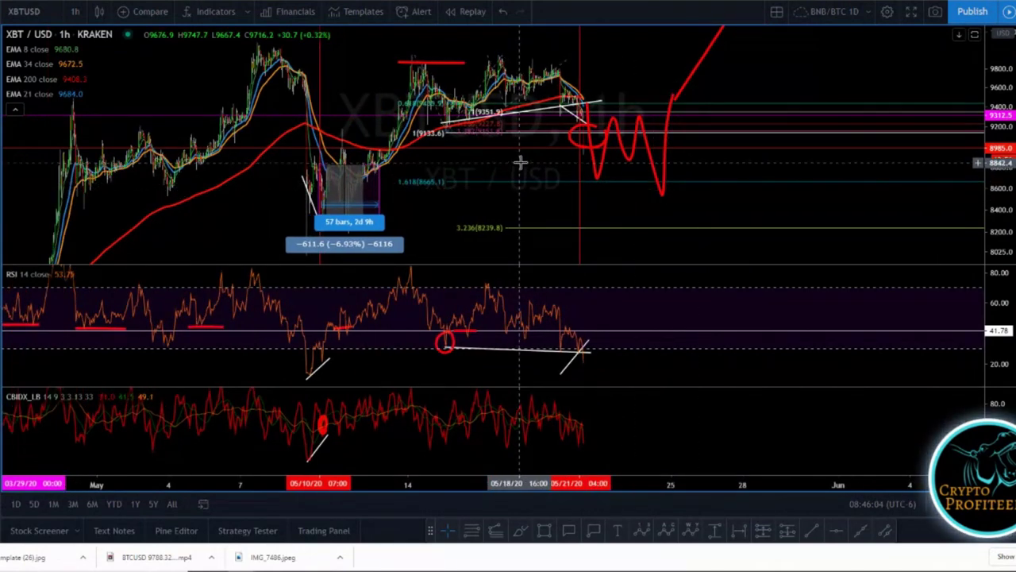
drag(556, 164, 638, 163)
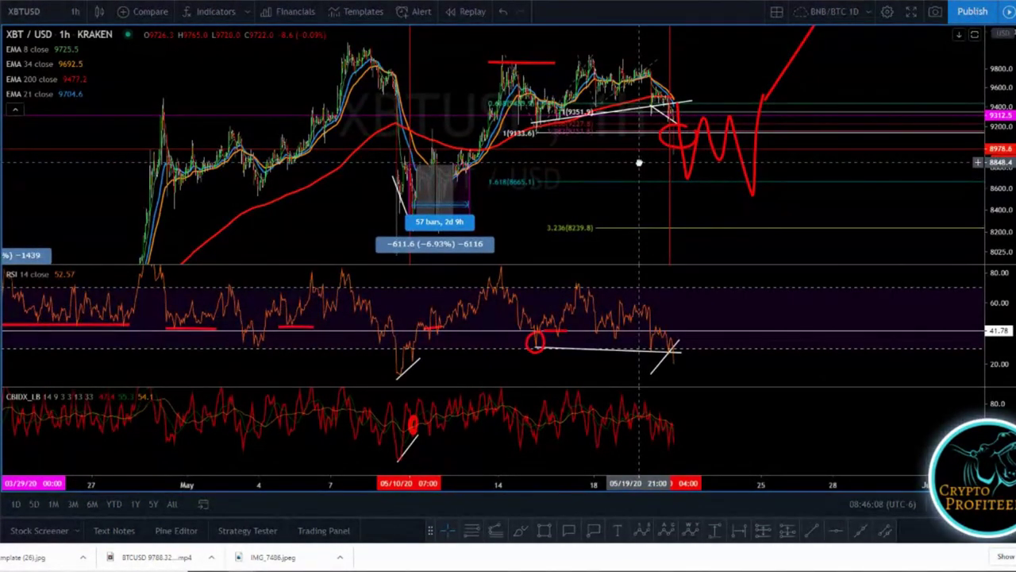